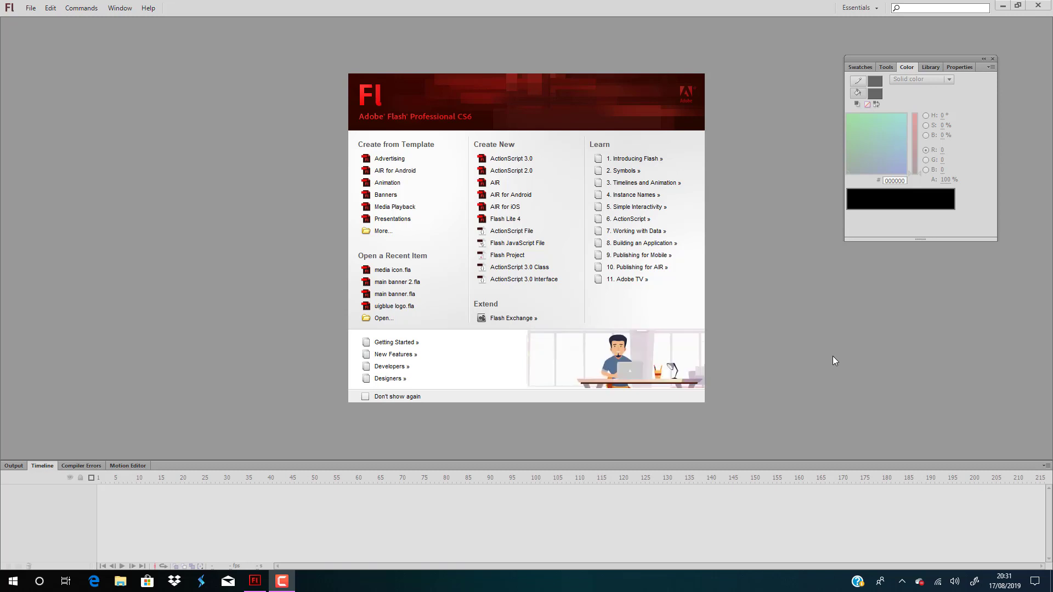
Create a new ActionScript 2.0 document and draw a large black oval filling most of the stage's height
click(524, 171)
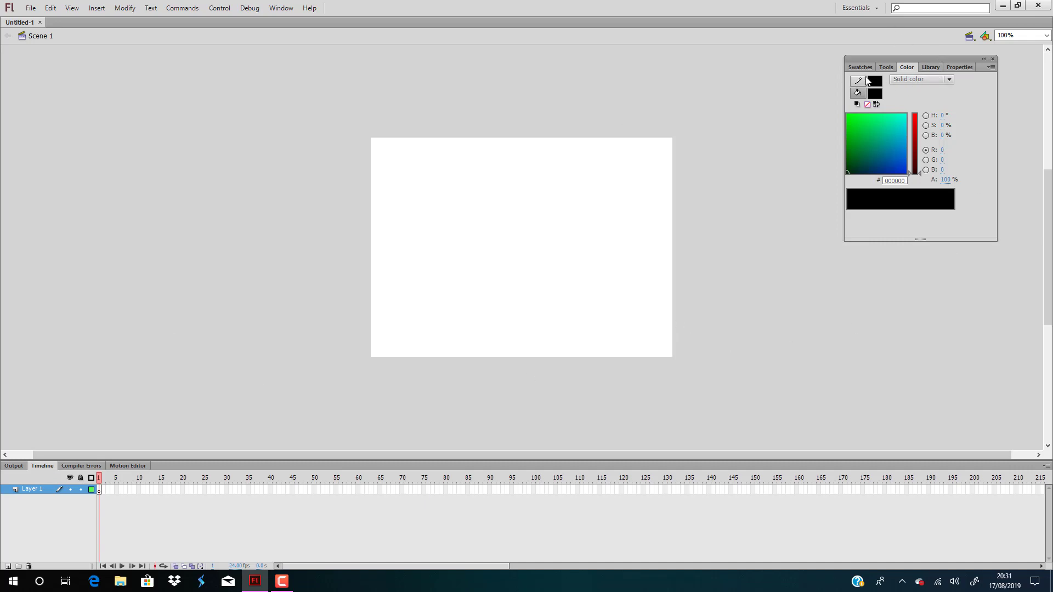
click(886, 67)
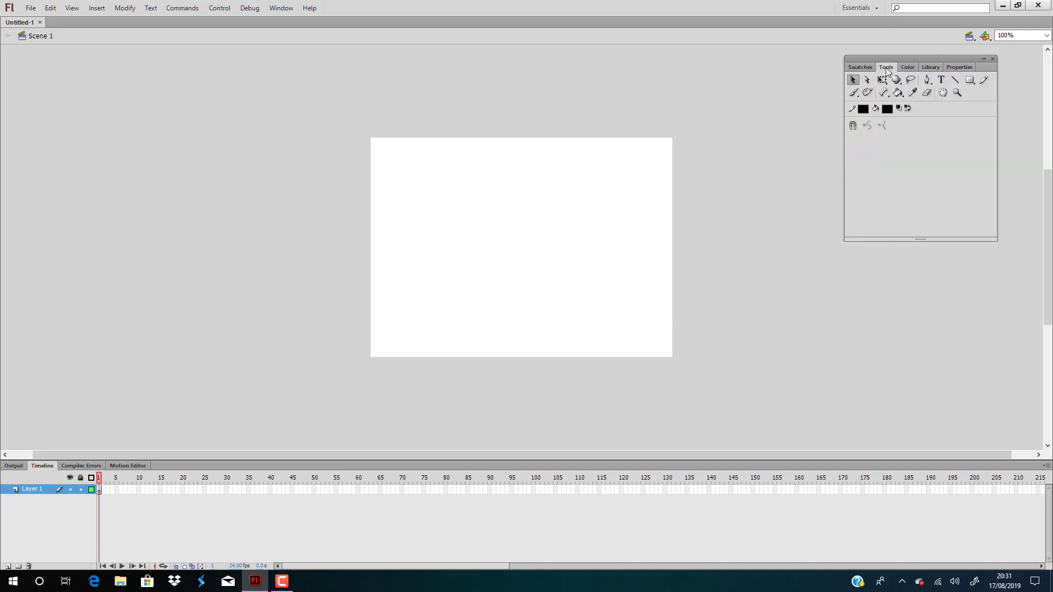
click(970, 81)
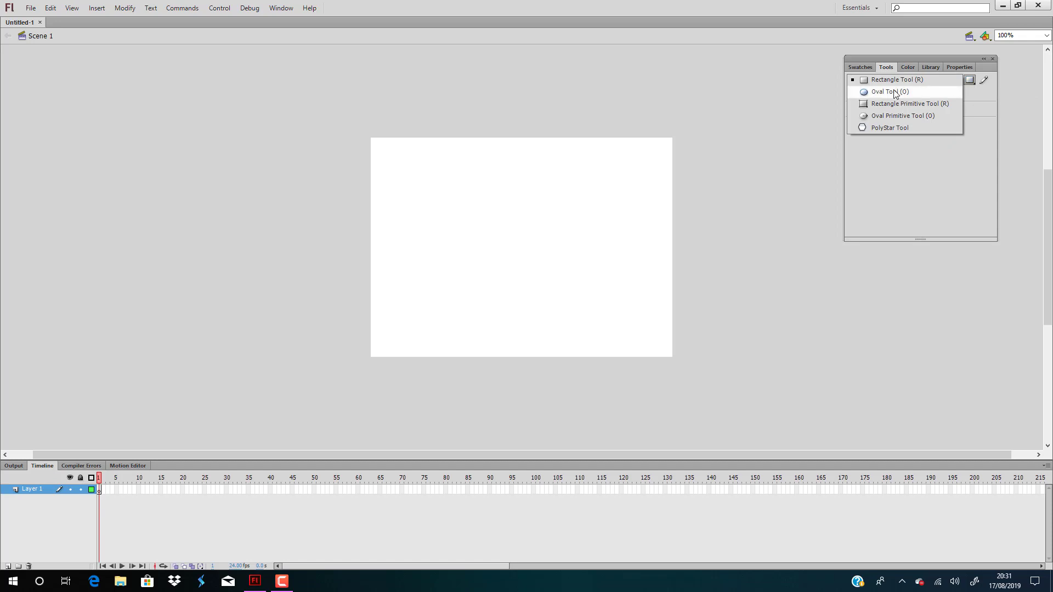
click(894, 94)
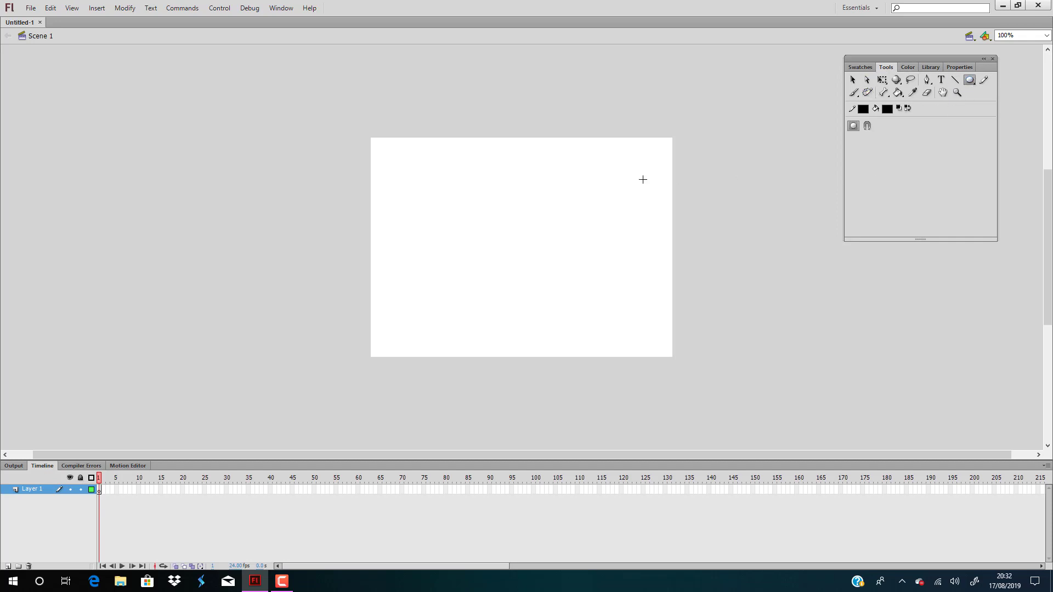
drag(403, 148, 628, 344)
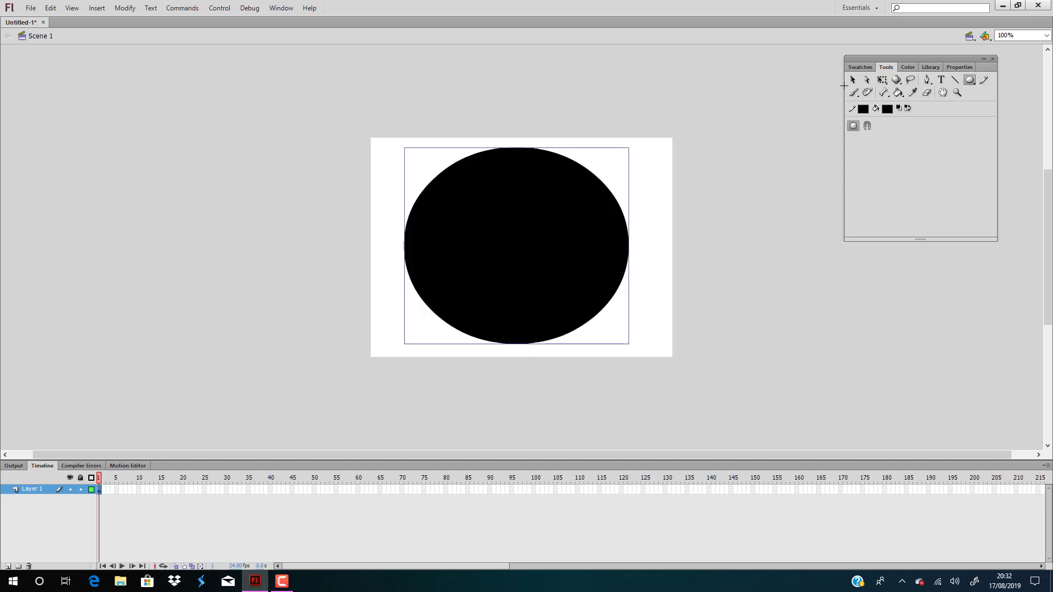
Break the black oval apart into a plain editable shape and deselect it
click(854, 80)
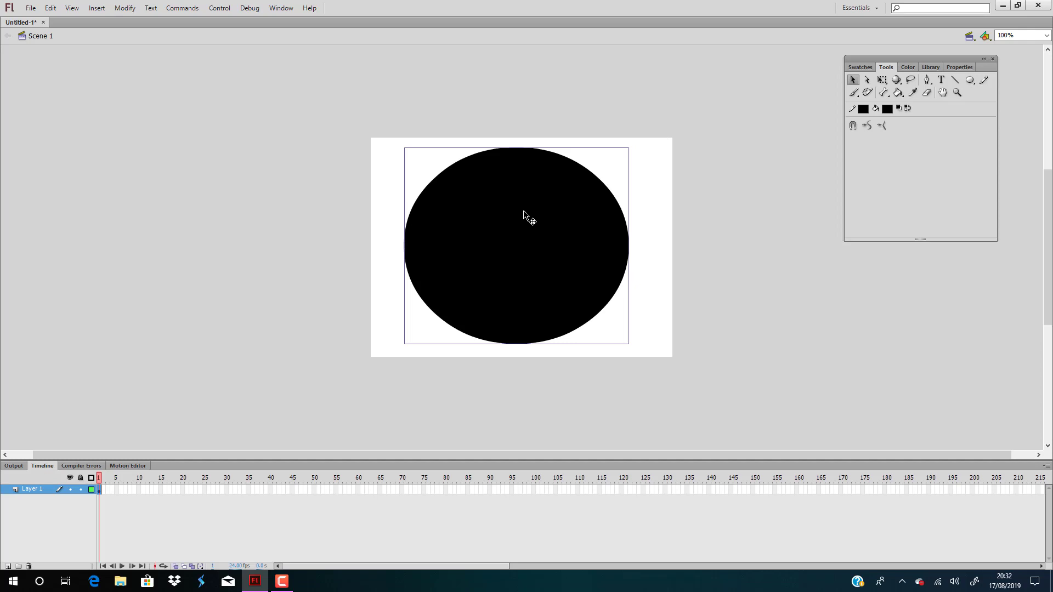
key(ctrl+b)
click(759, 232)
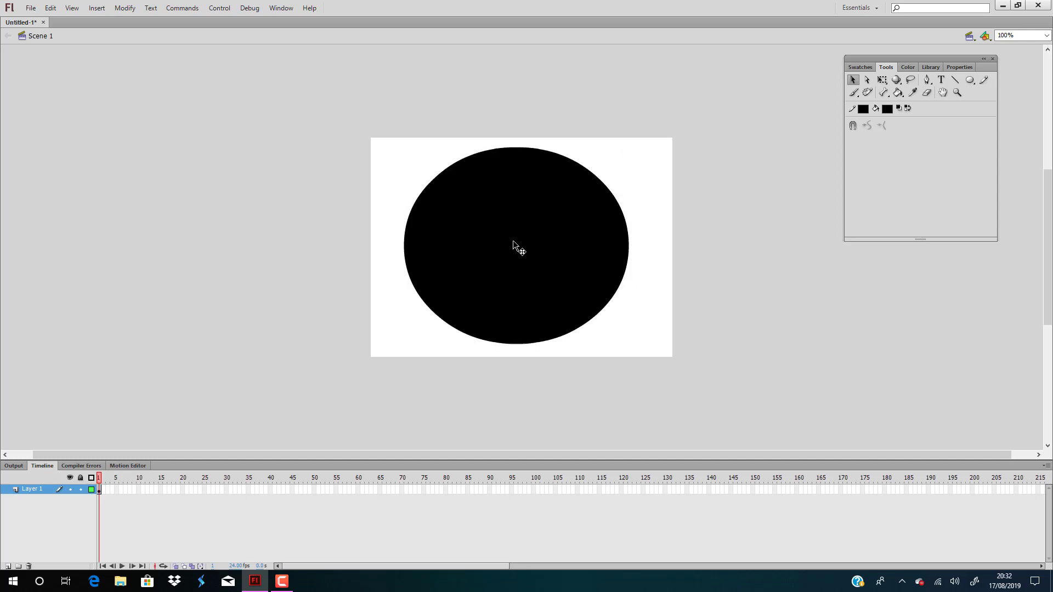
Convert the oval's fill into a movie clip symbol named "medi icon"
click(515, 241)
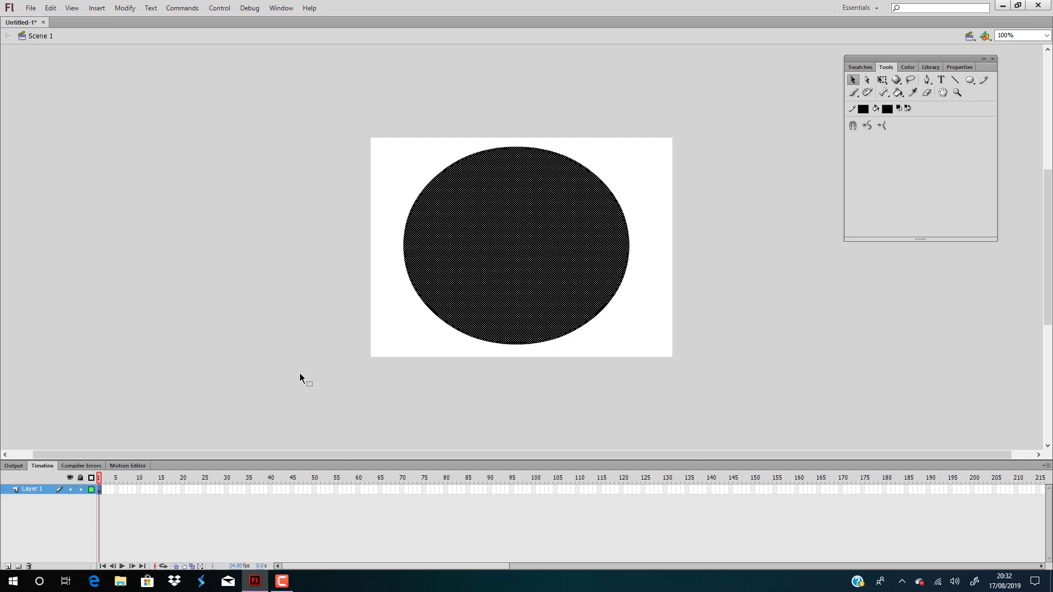
key(F8)
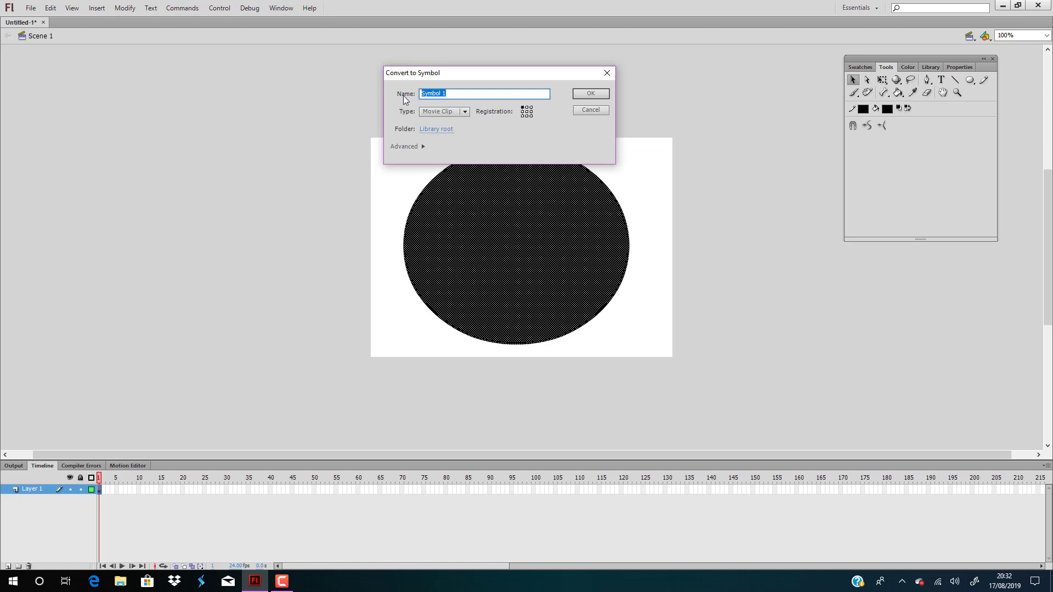
key(BackSpace)
text(medi icon)
key(Return)
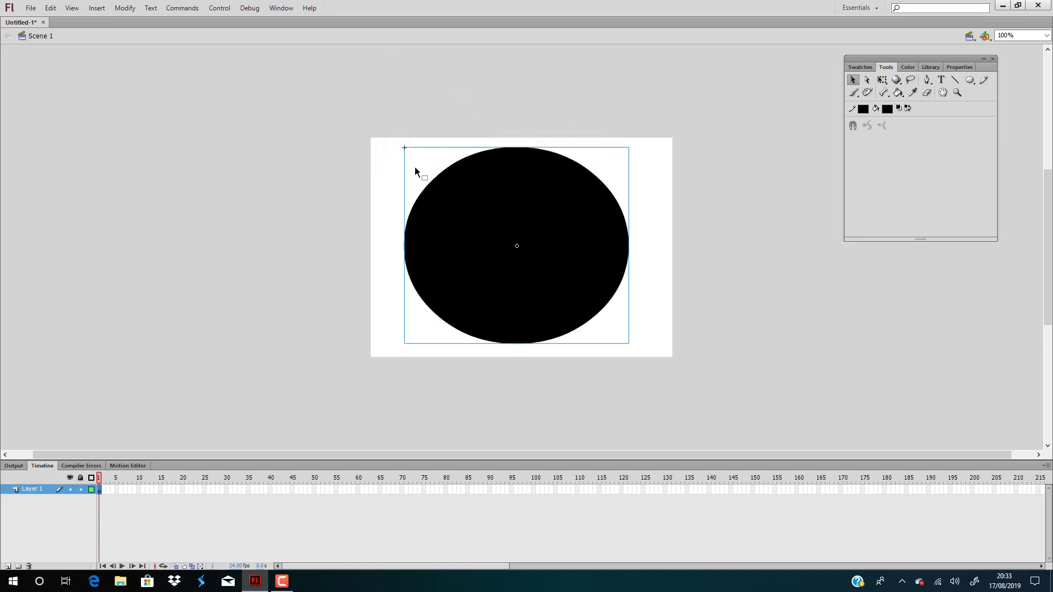
Open the medi icon symbol for editing and add four new layers above Layer 1
double_click(568, 227)
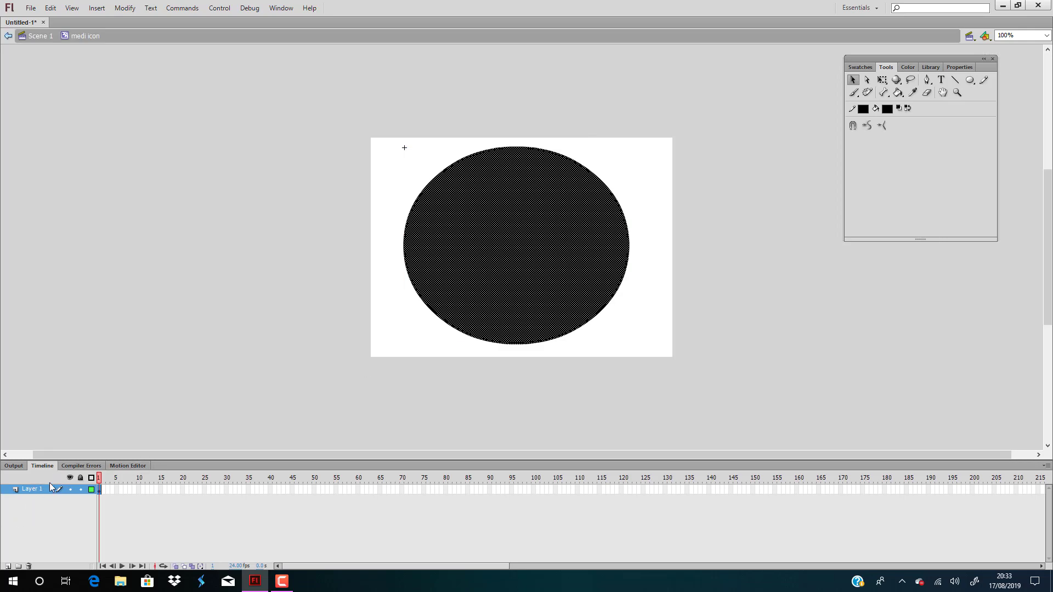
click(7, 566)
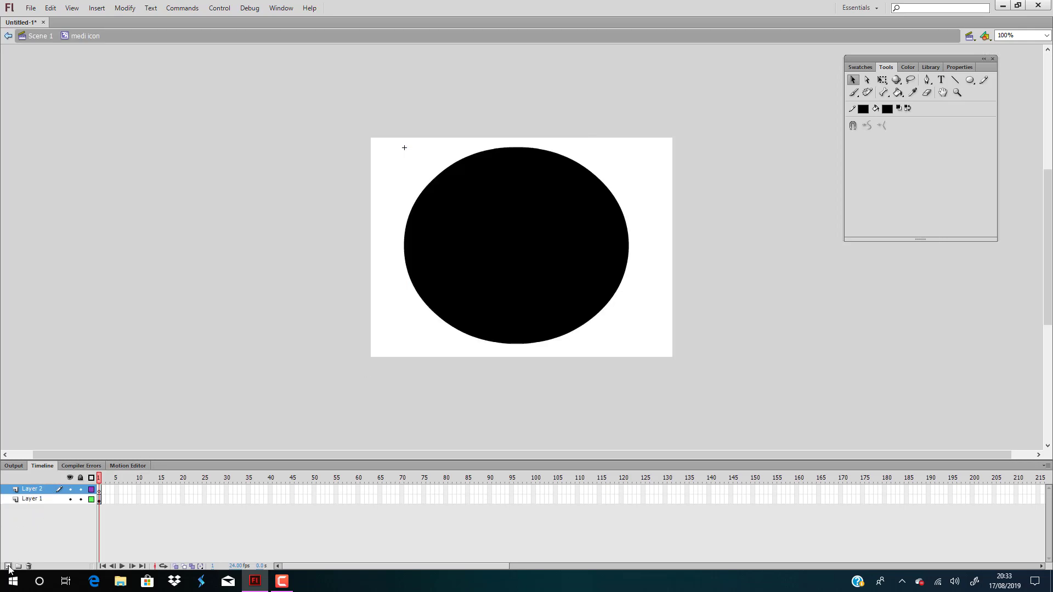
click(7, 566)
click(8, 566)
click(8, 566)
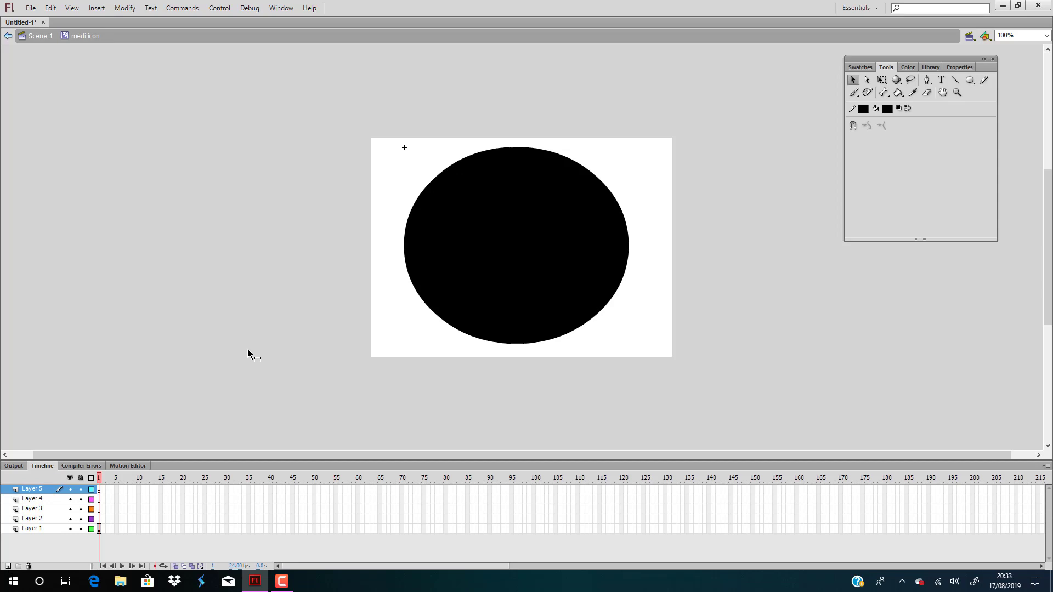
Return to Scene 1 and reposition the medi icon oval so it sits nearer the middle of the stage
double_click(154, 314)
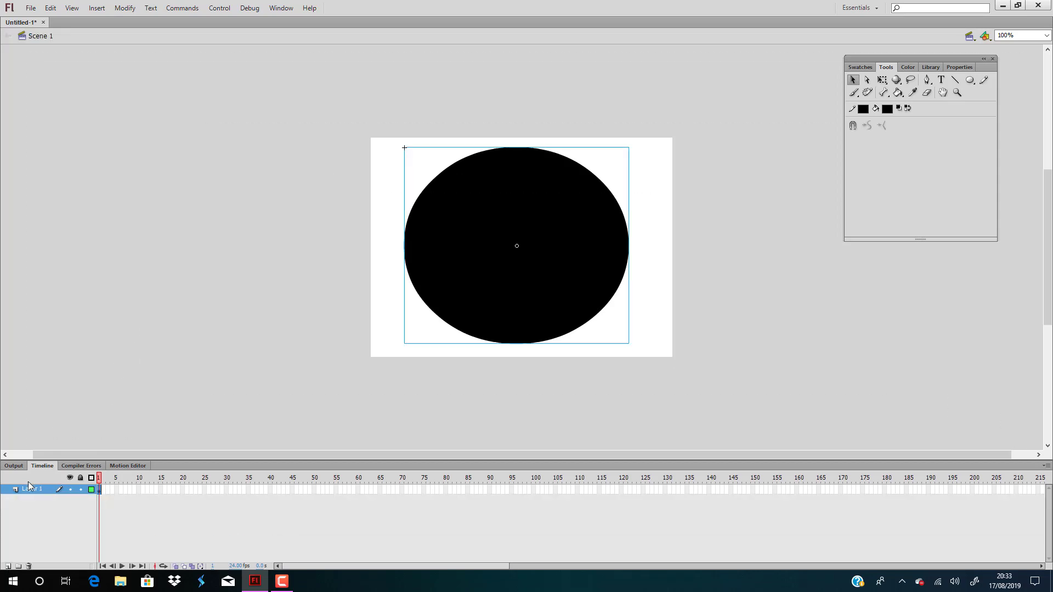
drag(572, 260, 507, 220)
drag(507, 220, 532, 229)
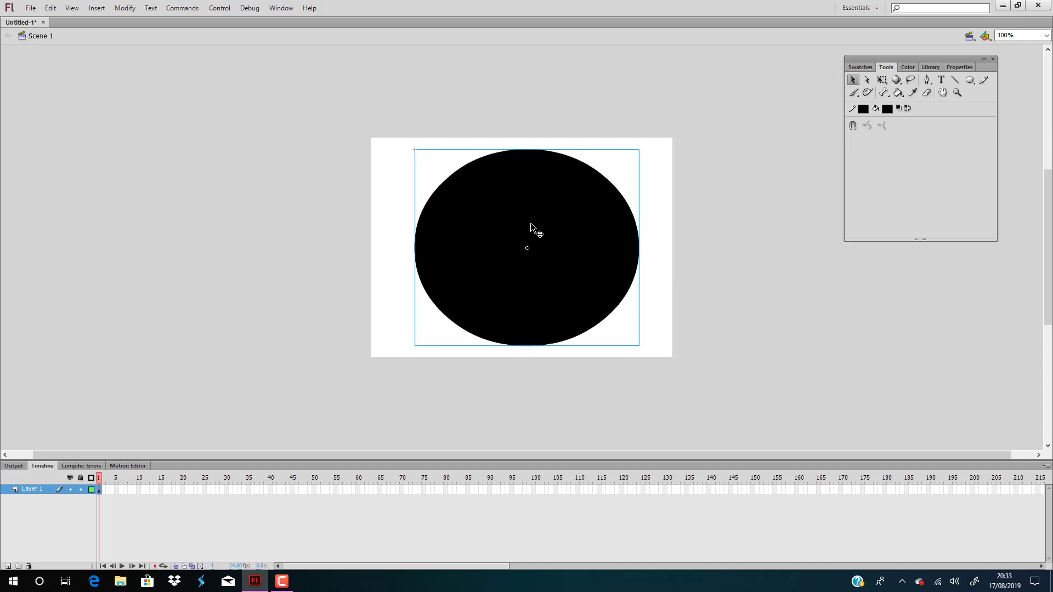
Inside the medi icon symbol, copy the Layer 1 oval in place onto Layers 2 to 5, and place Layer 4 above Layer 5
double_click(501, 259)
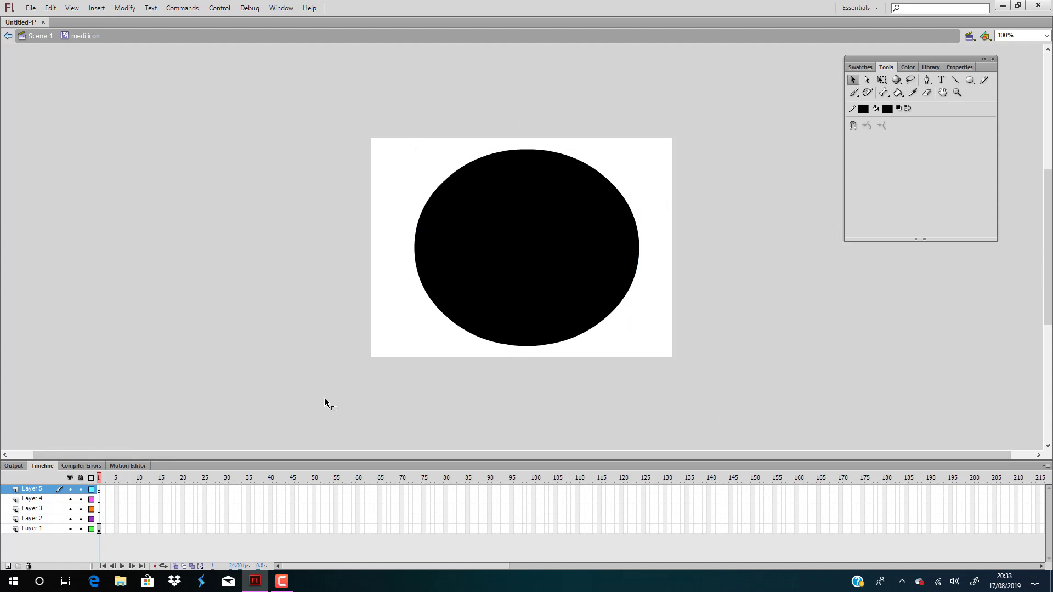
click(40, 511)
click(525, 251)
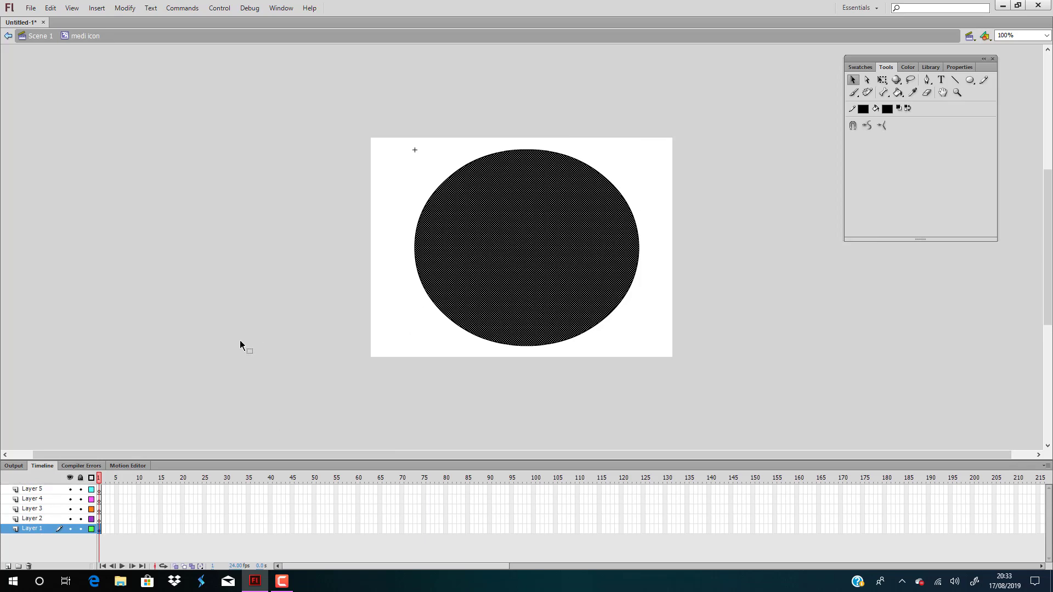
click(46, 522)
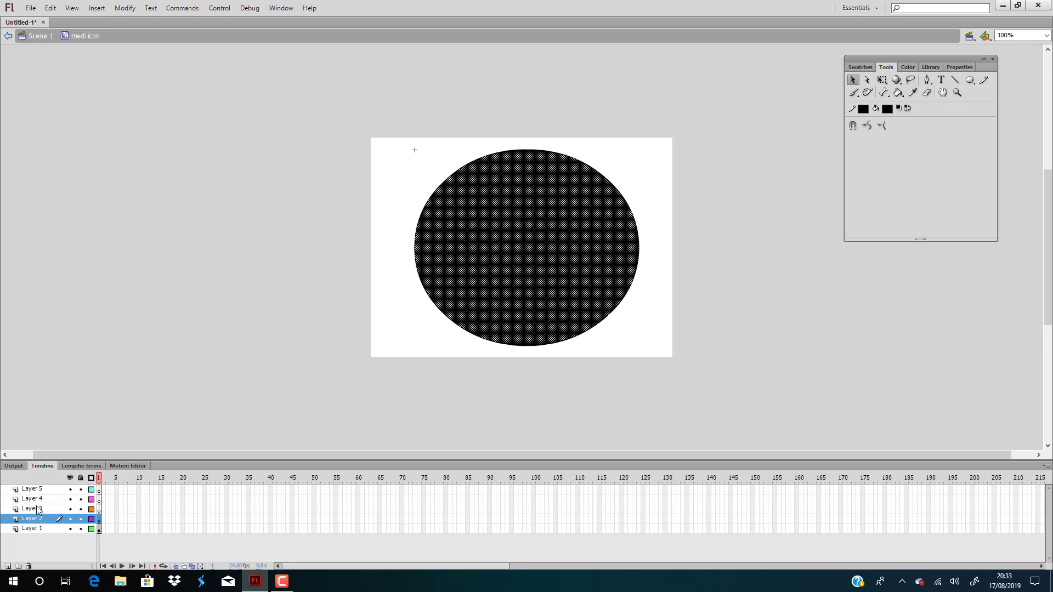
click(38, 510)
drag(37, 500, 38, 494)
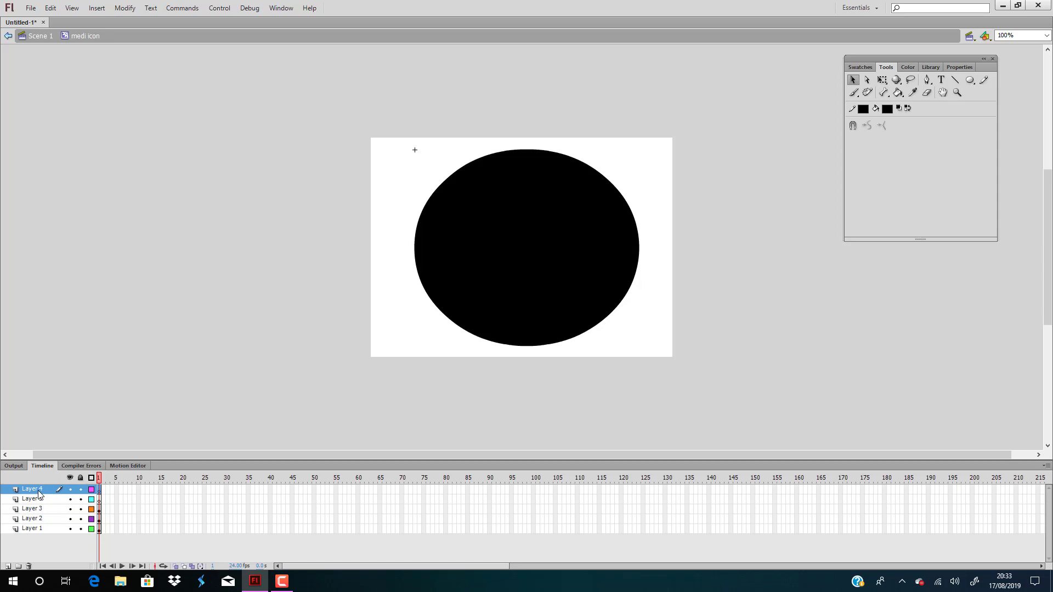
click(39, 495)
click(39, 500)
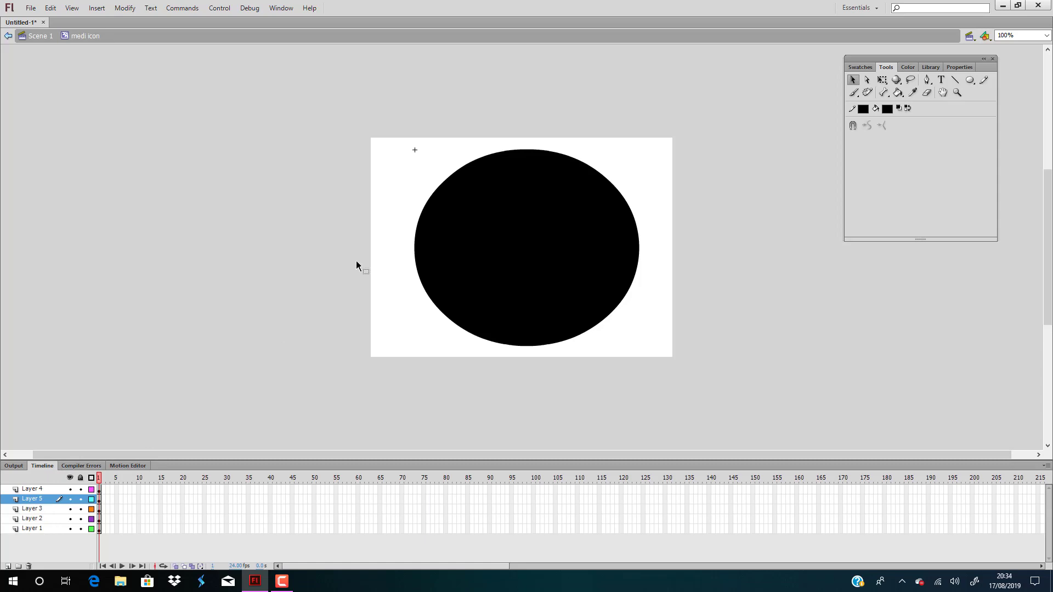
Inset the fill of the oval on Layer 4 by 6 px with Expand Fill
click(547, 213)
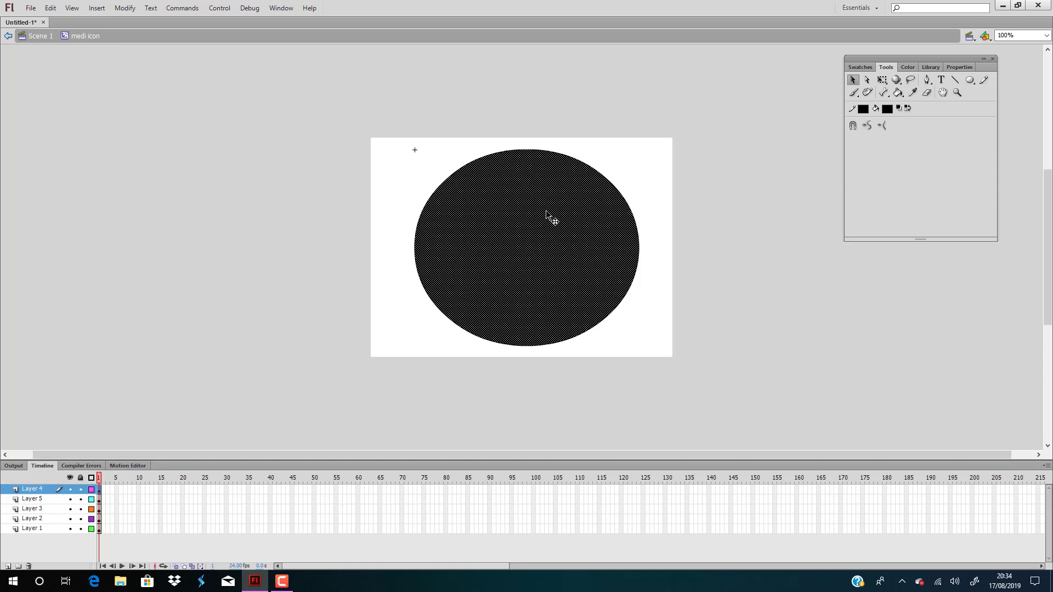
click(125, 8)
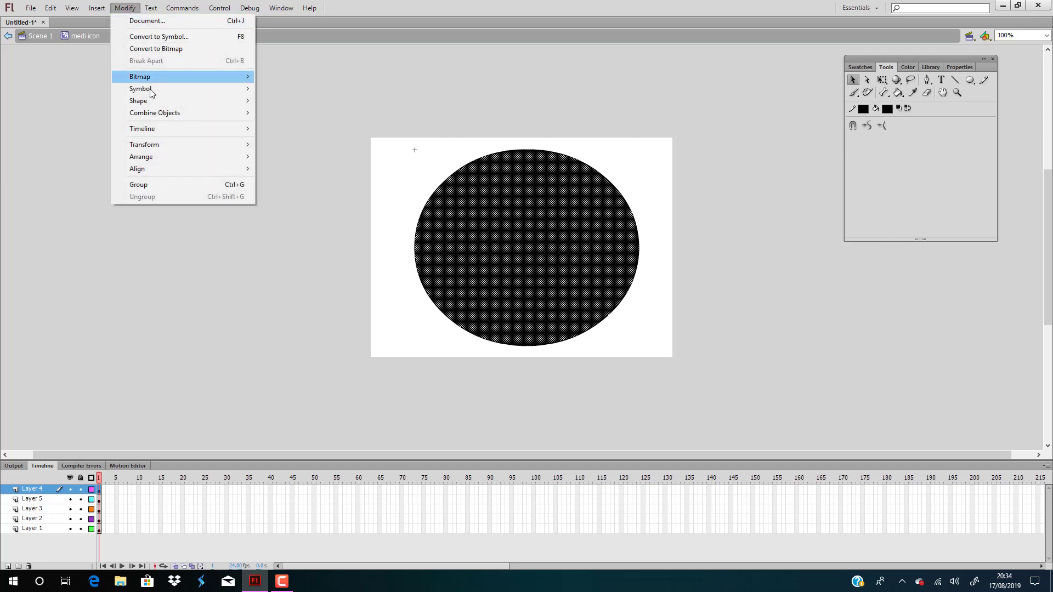
mouse_move(153, 101)
click(289, 177)
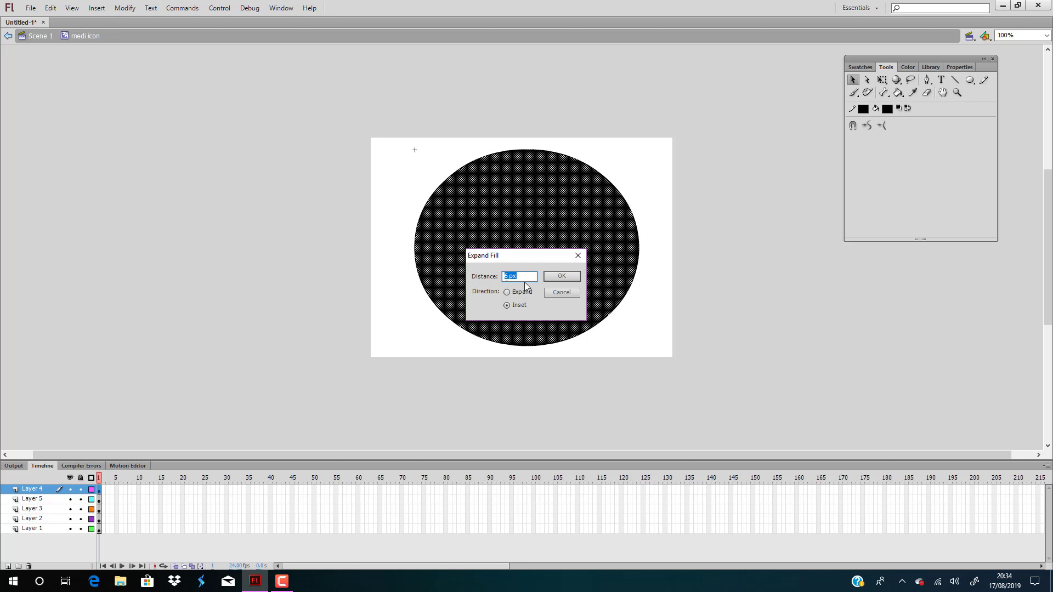
text(2)
key(BackSpace)
text(6)
key(Return)
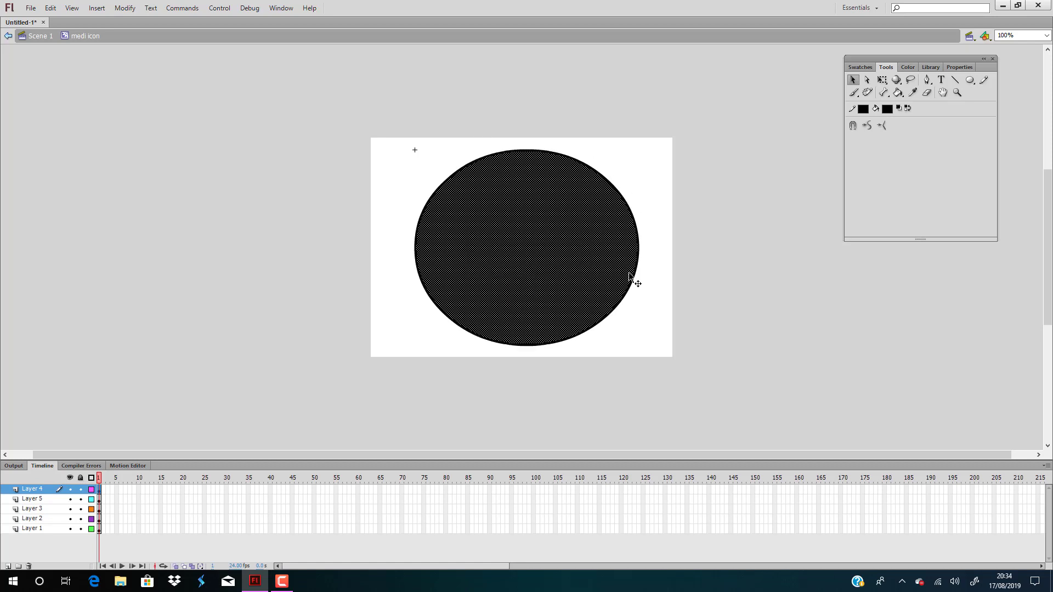
Expand the fill of the oval on Layer 1 outward by 8 px
click(41, 529)
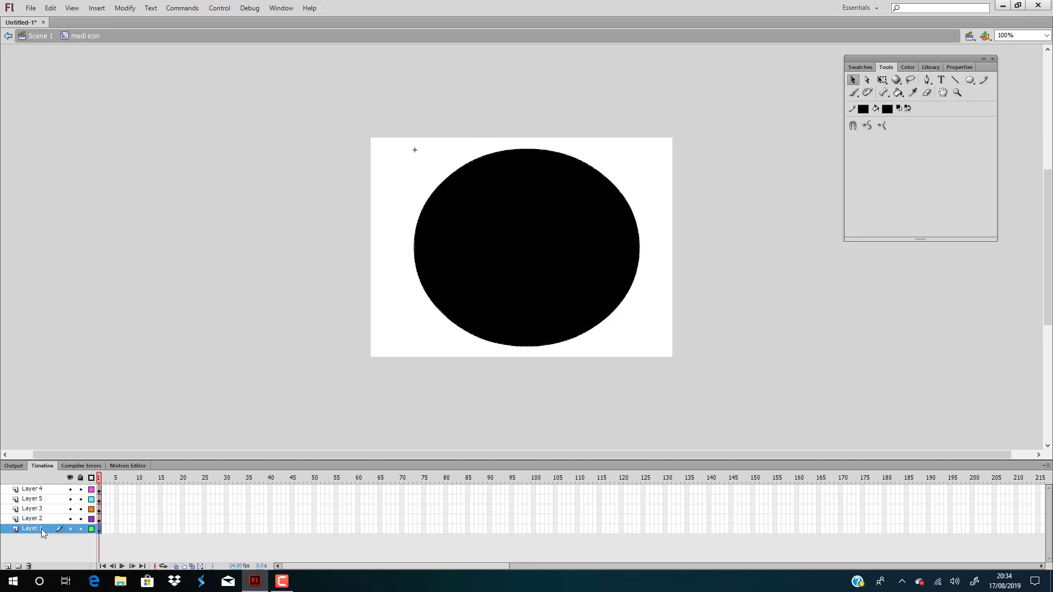
click(125, 8)
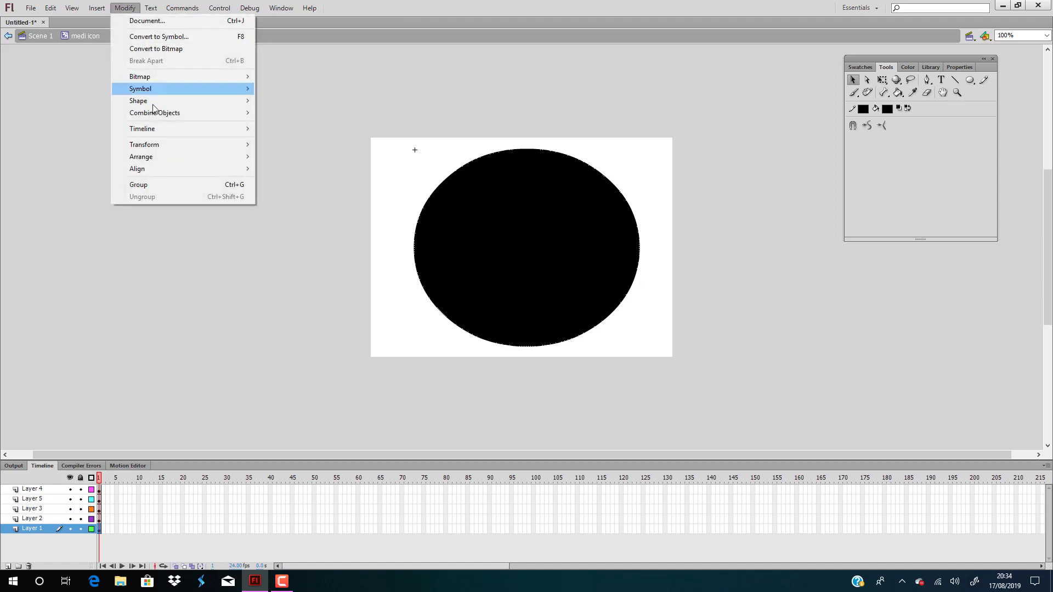
mouse_move(154, 101)
click(316, 179)
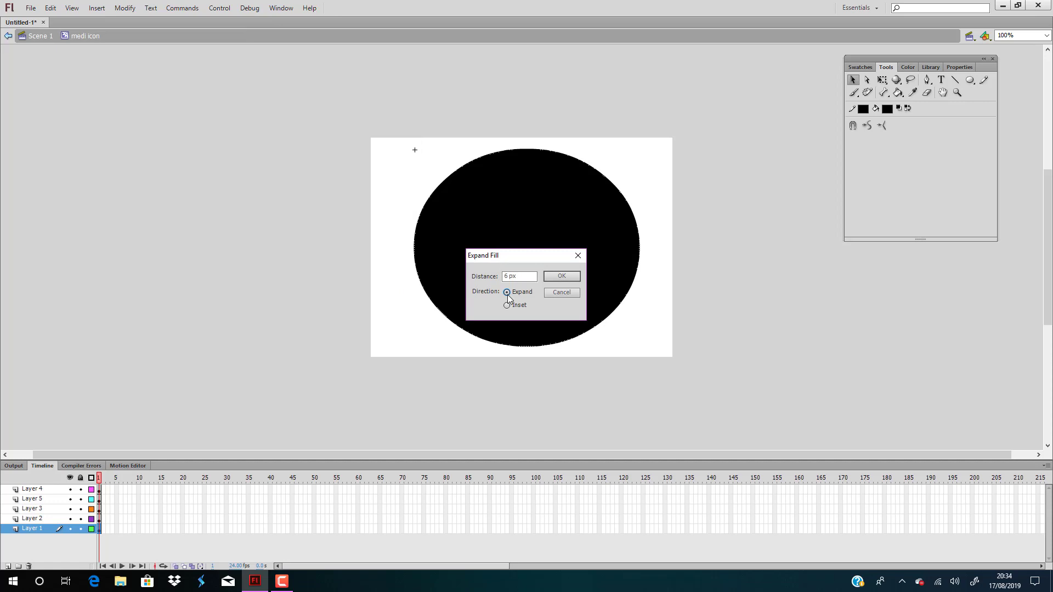
click(515, 276)
key(BackSpace)
key(BackSpace)
key(BackSpace)
key(BackSpace)
text(8)
key(Return)
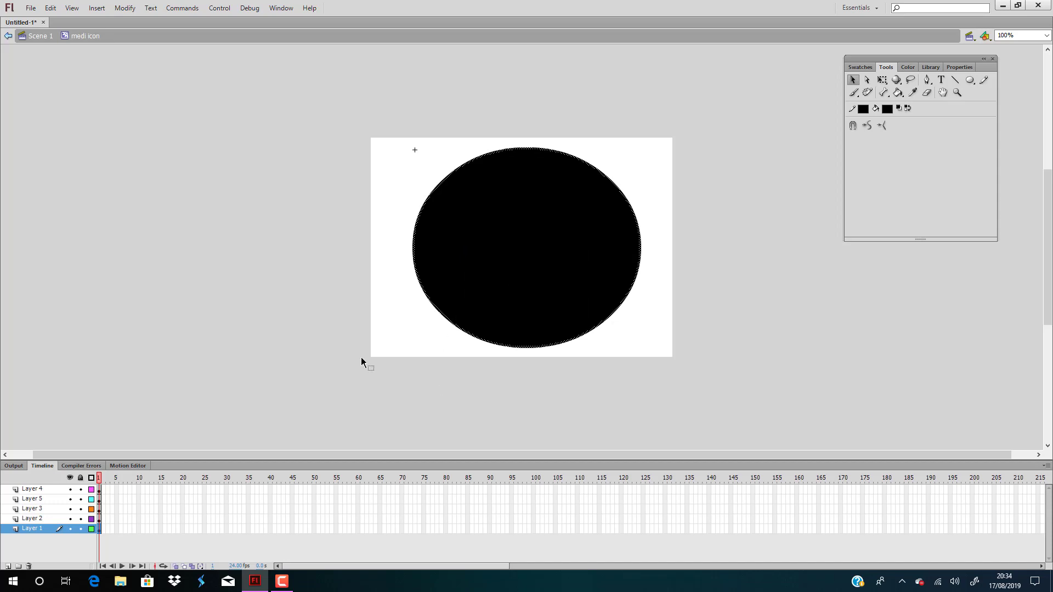
Nudge the enlarged oval on Layer 1 straight down by about 12 px so it extends below the other ovals
click(331, 338)
click(43, 530)
key(Down)
key(Down)
key(Down)
key(Down)
key(Down)
key(Down)
key(Down)
key(Down)
key(Down)
key(Down)
key(Down)
key(Down)
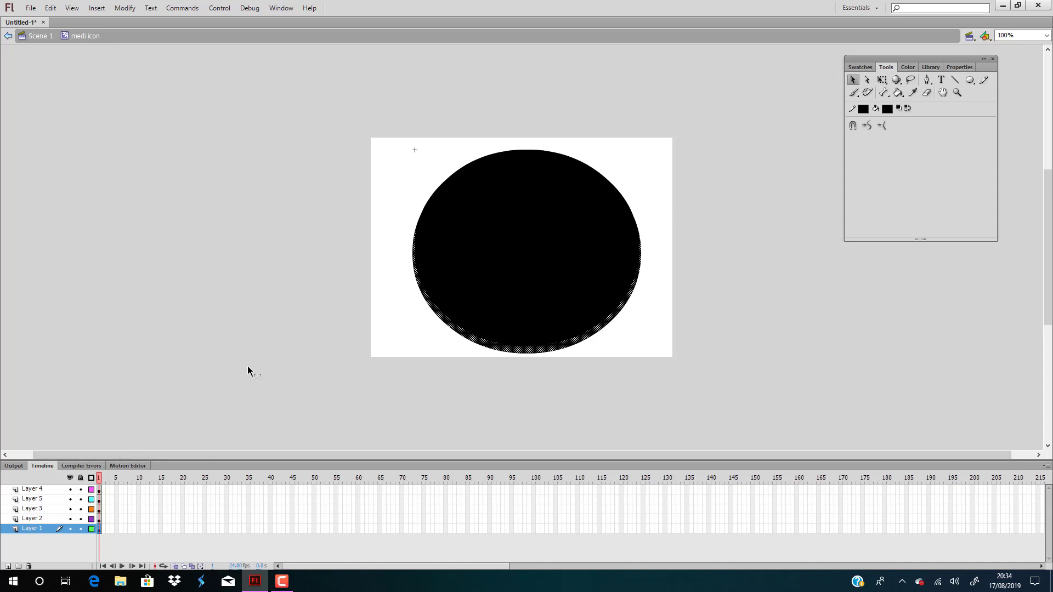
Apply Expand Fill to the oval on Layer 2, expanding it by 8 px
click(41, 491)
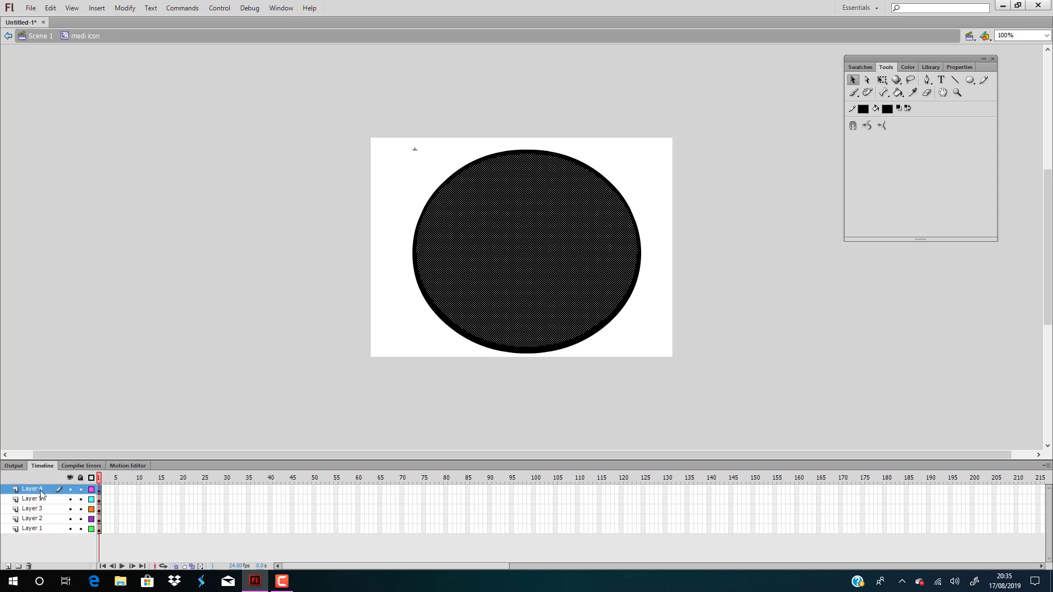
click(39, 522)
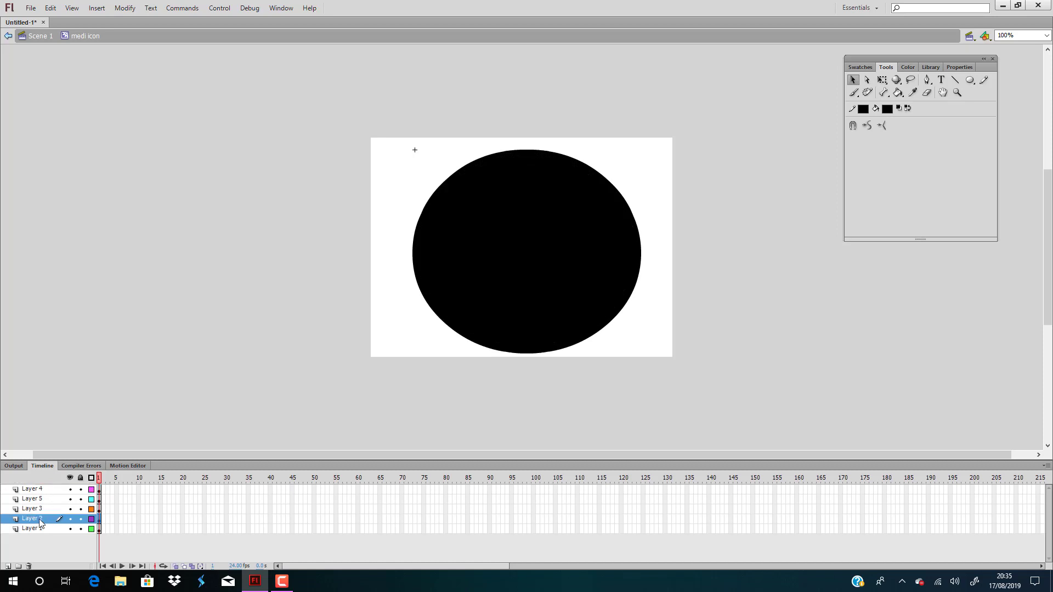
click(125, 8)
mouse_move(163, 100)
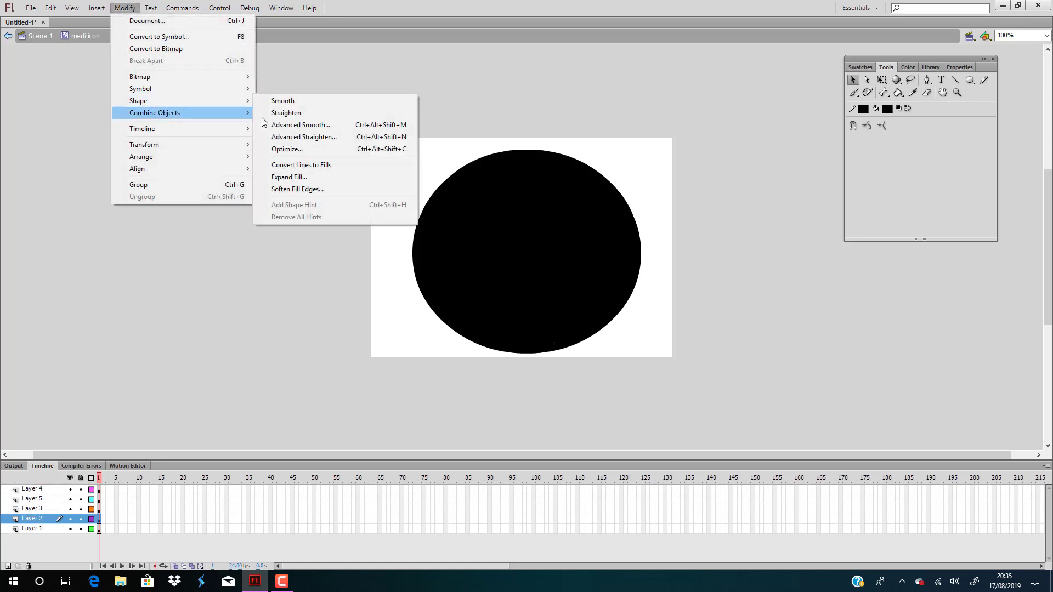
click(285, 178)
text(8)
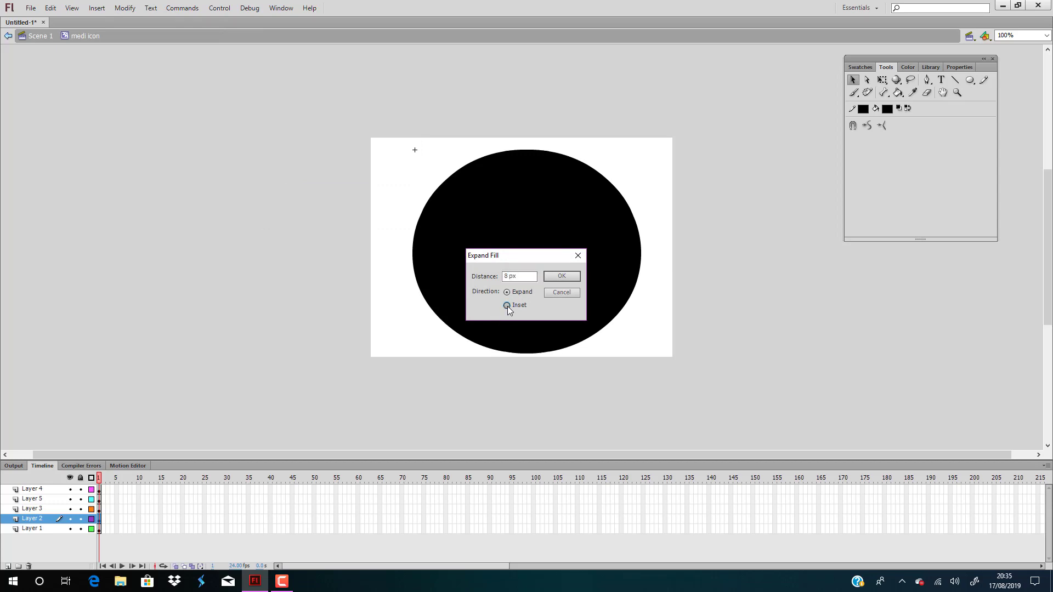
click(507, 306)
click(560, 276)
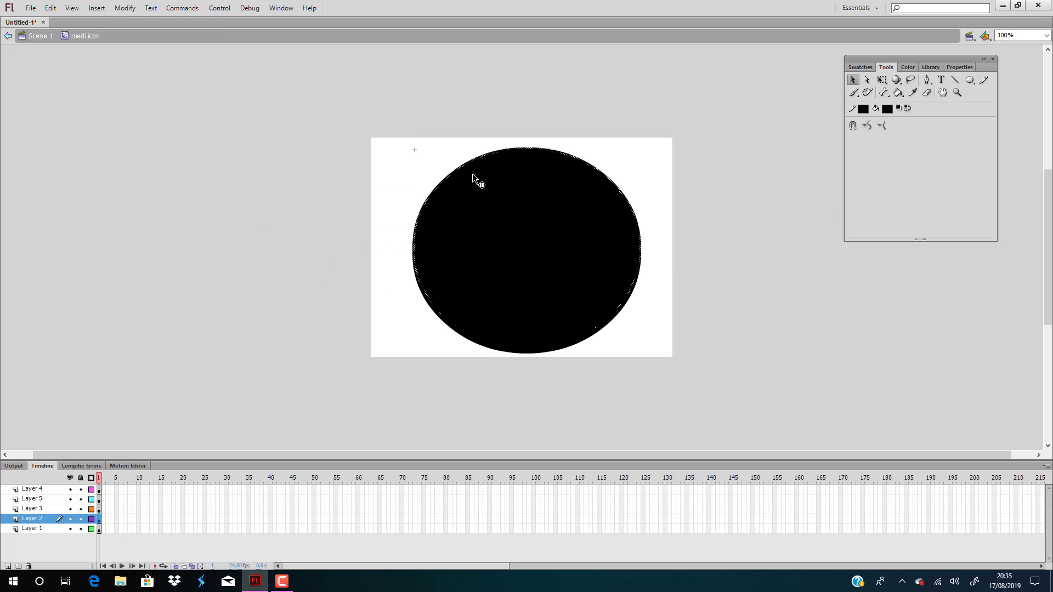
Rename Layer 4 as "top piece"
click(38, 509)
click(39, 500)
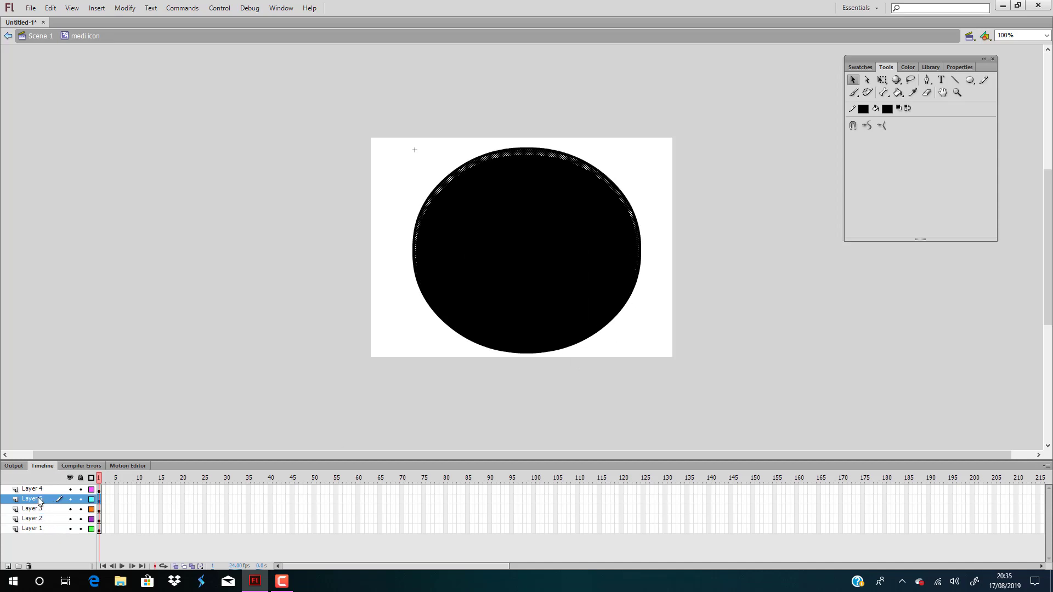
click(43, 488)
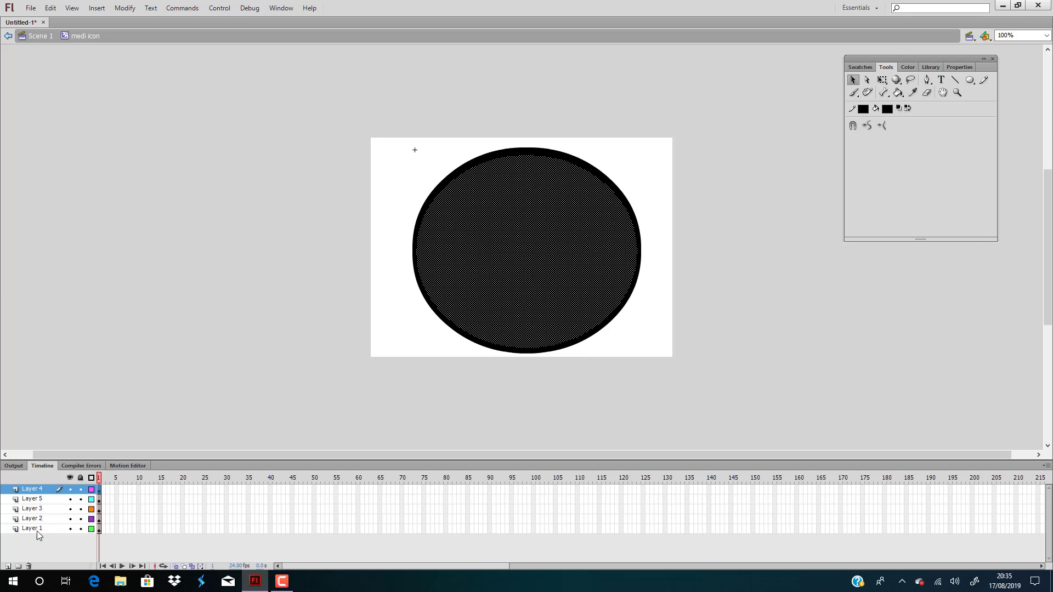
double_click(32, 489)
key(BackSpace)
key(ctrl+p)
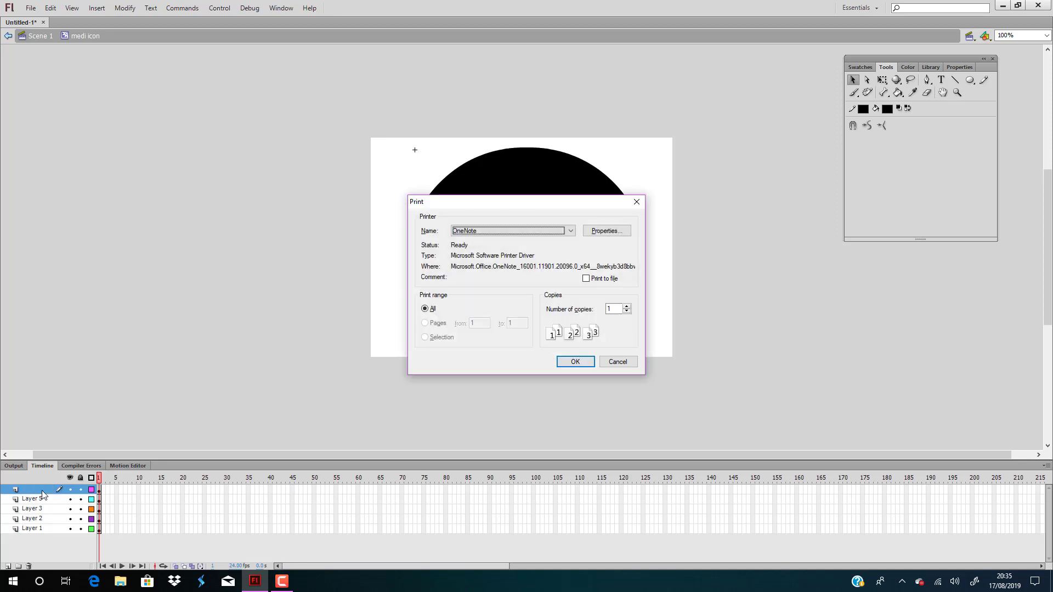
click(626, 363)
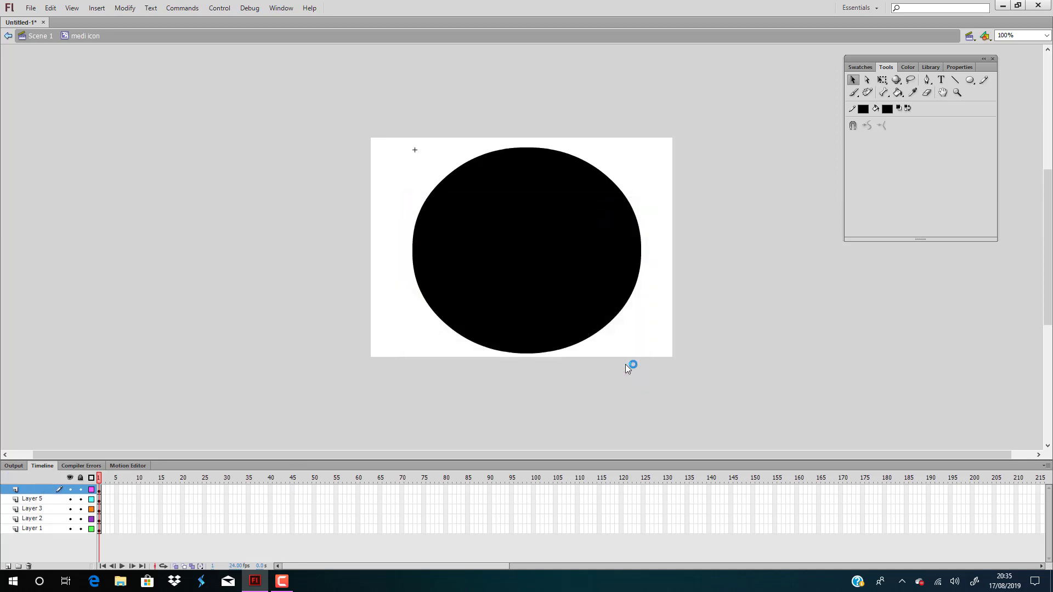
click(32, 490)
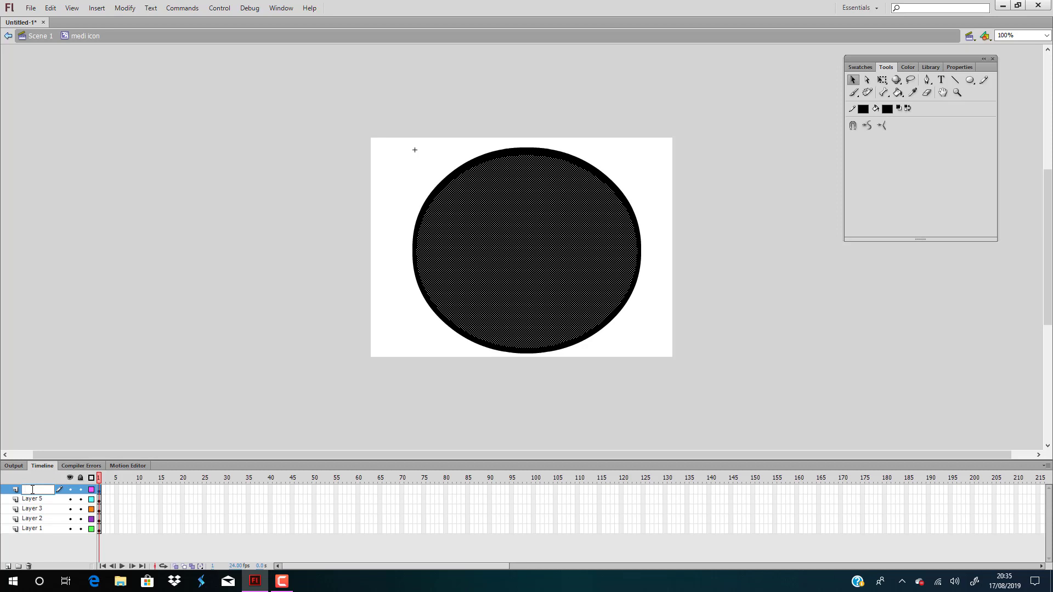
text(top piece)
click(291, 196)
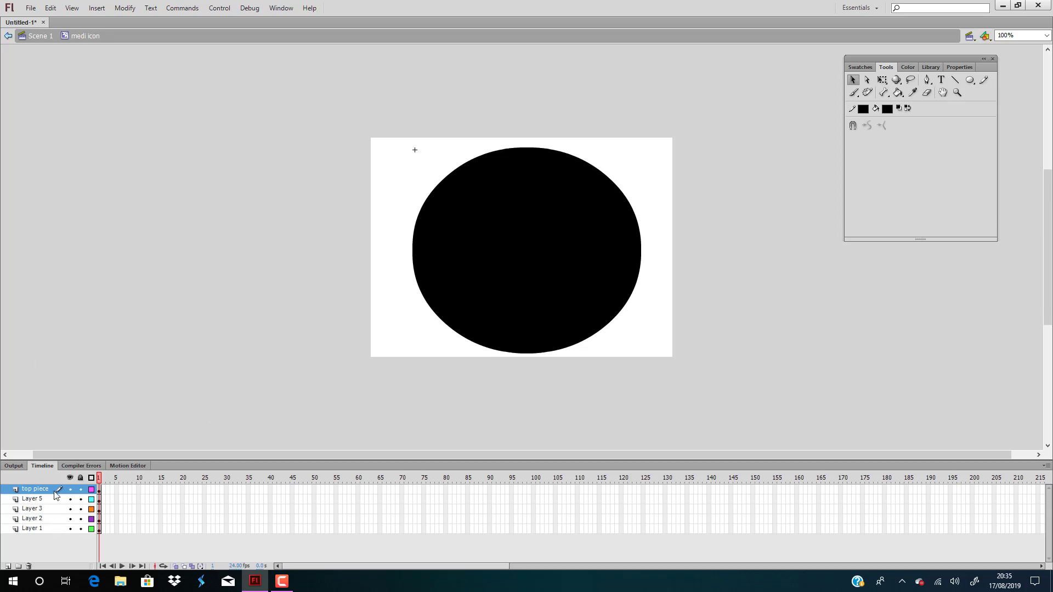
Lock every layer except the top piece layer
click(548, 217)
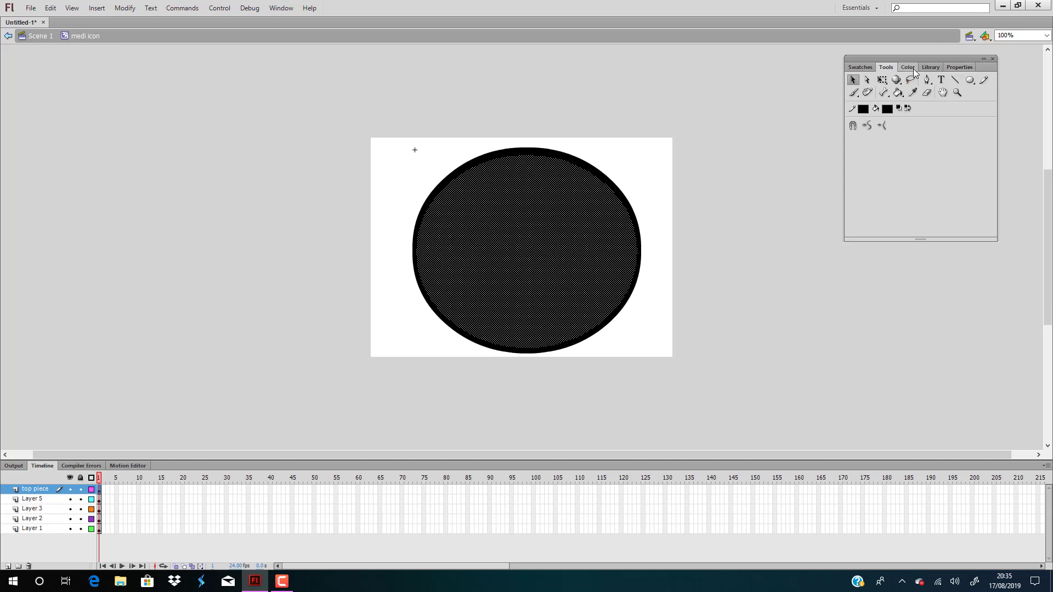
click(775, 258)
click(35, 489)
click(80, 479)
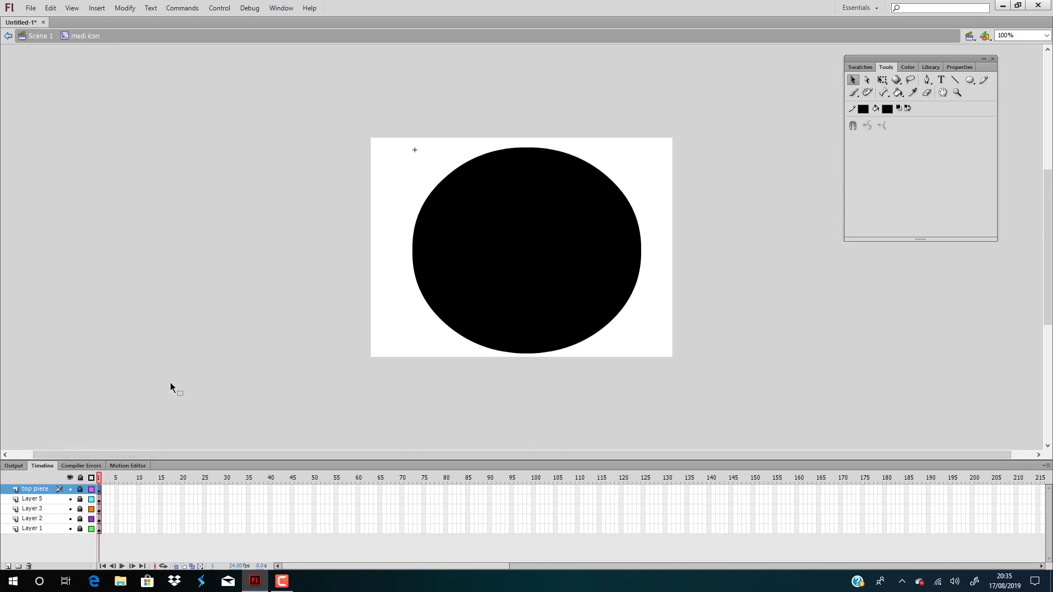
click(80, 490)
Recolor only the upper third of the top piece oval, down to a straight horizontal edge, with cyan 00C9E0 at 52% alpha
drag(371, 402, 690, 216)
click(690, 216)
click(561, 190)
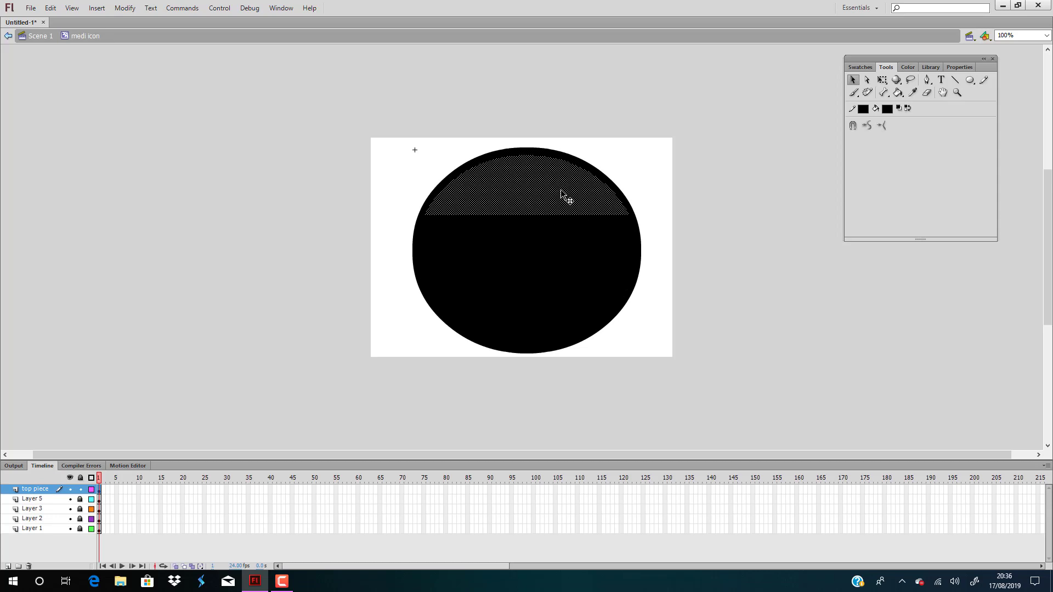
click(911, 66)
click(899, 126)
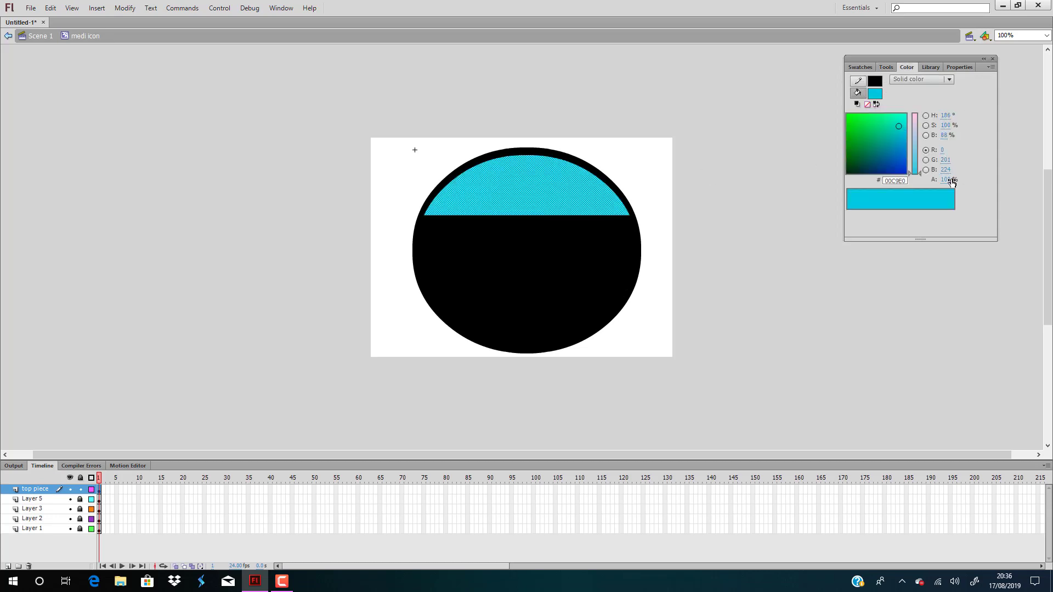
drag(950, 180, 926, 181)
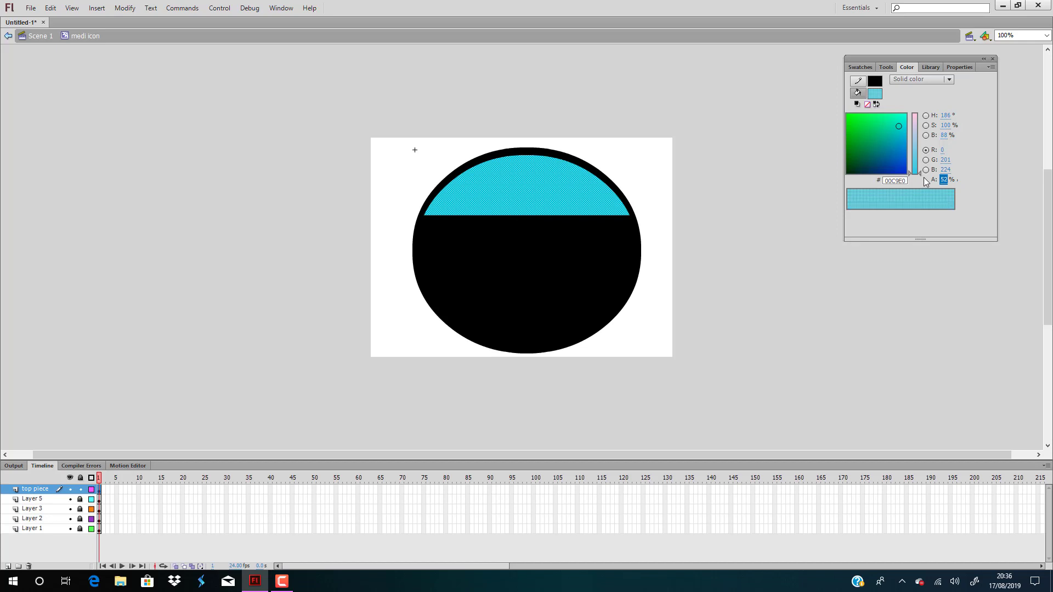
click(847, 300)
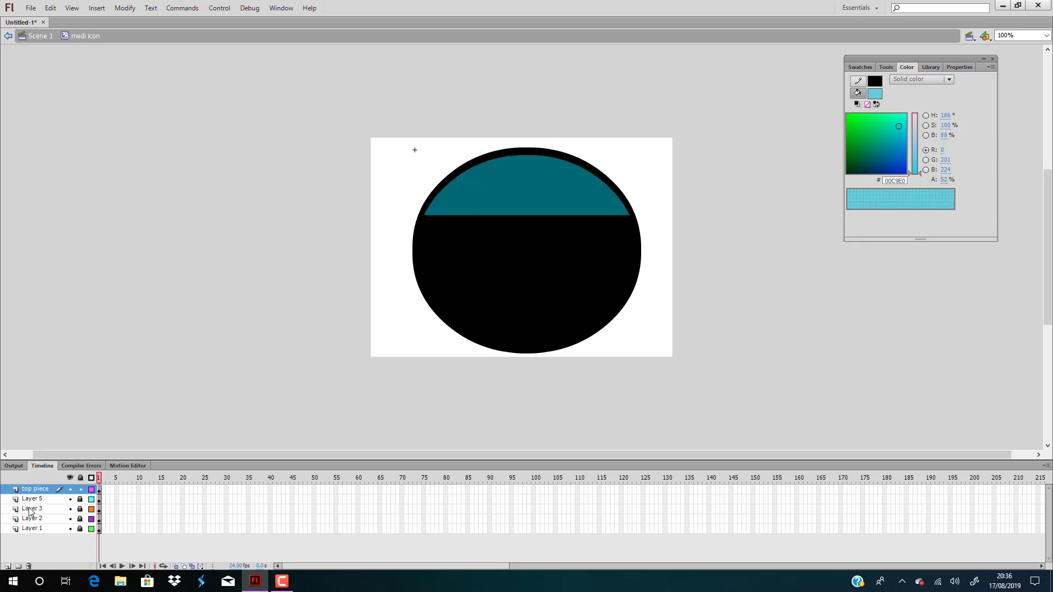
Unlock all layers and give the Layer 5 oval a radial gradient fill with its inner stop shifted slightly outward and coloured blue 005DE7
click(43, 499)
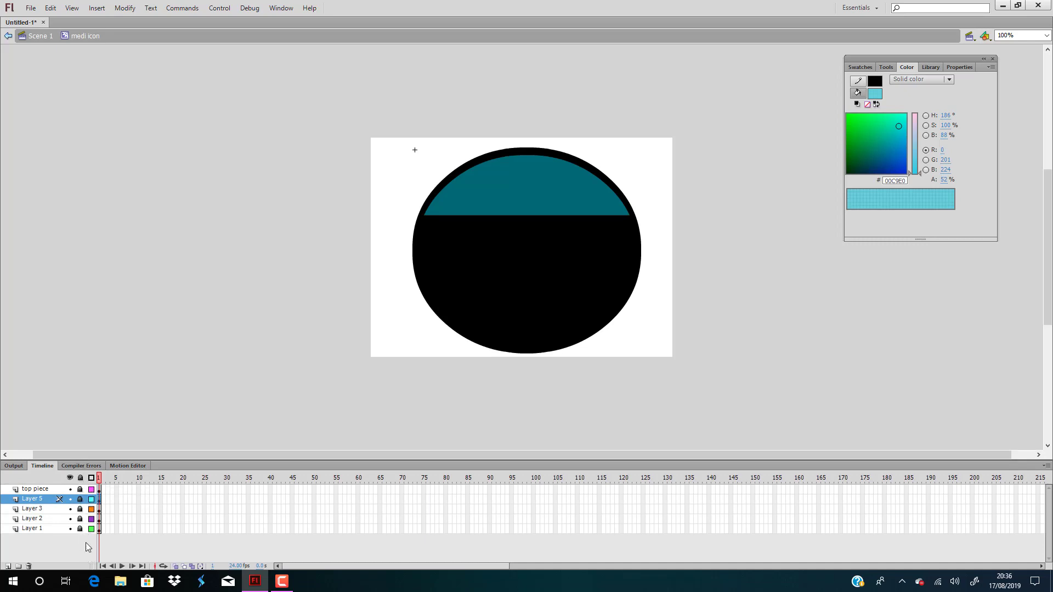
click(80, 478)
click(34, 499)
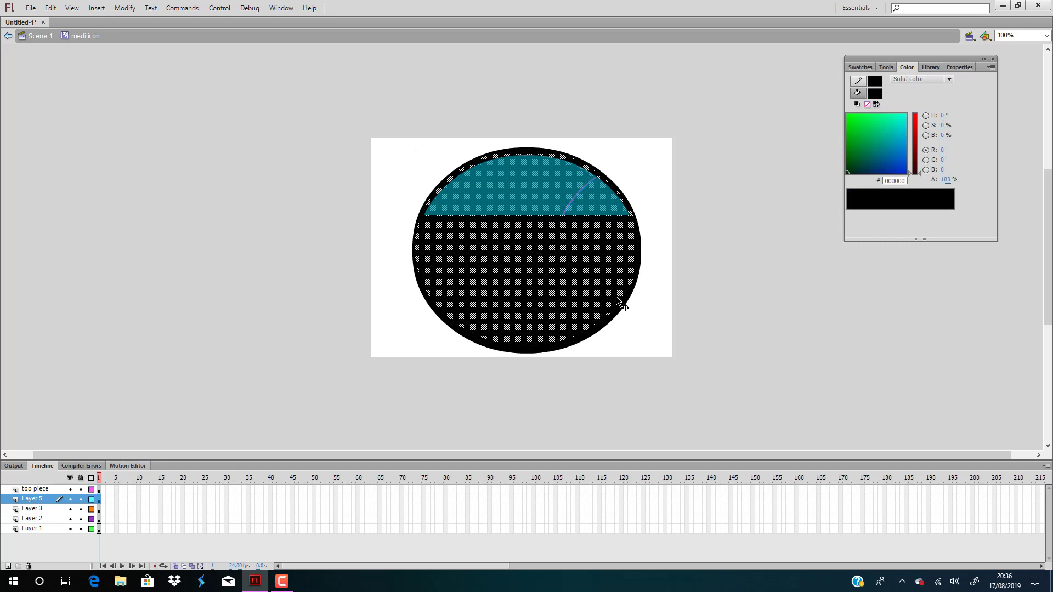
click(949, 79)
click(938, 129)
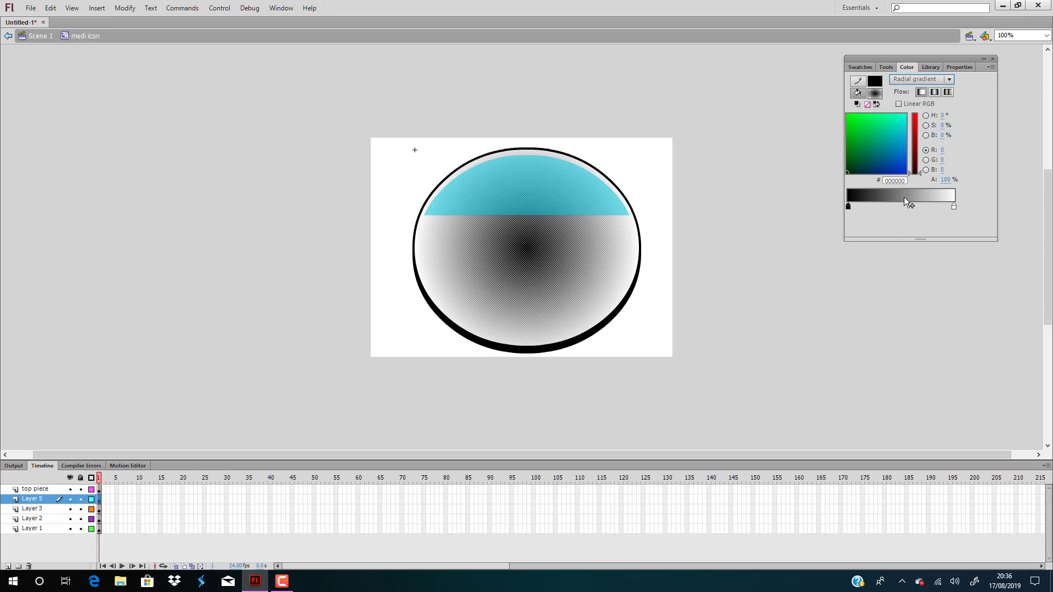
drag(850, 209, 866, 209)
click(900, 152)
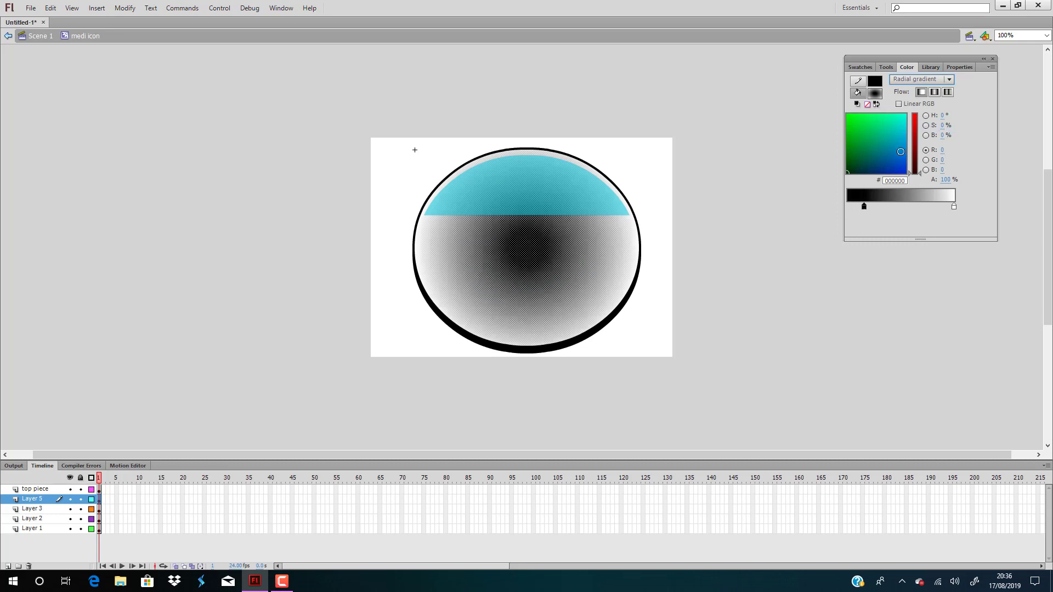
Set the alpha of the white outer stop in Layer 5's radial gradient to 1%
click(955, 206)
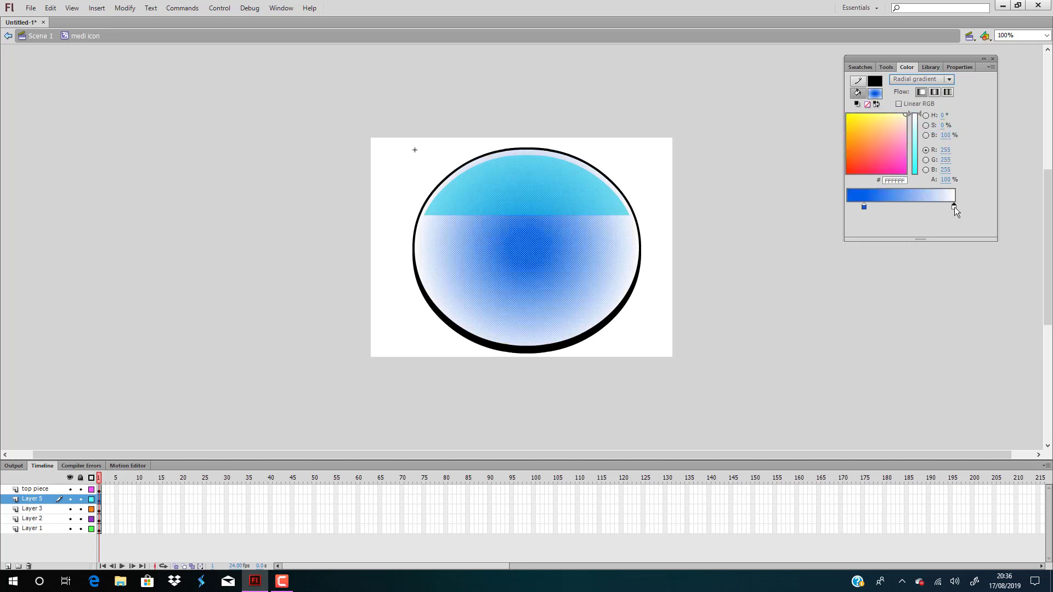
drag(945, 179, 752, 170)
click(753, 170)
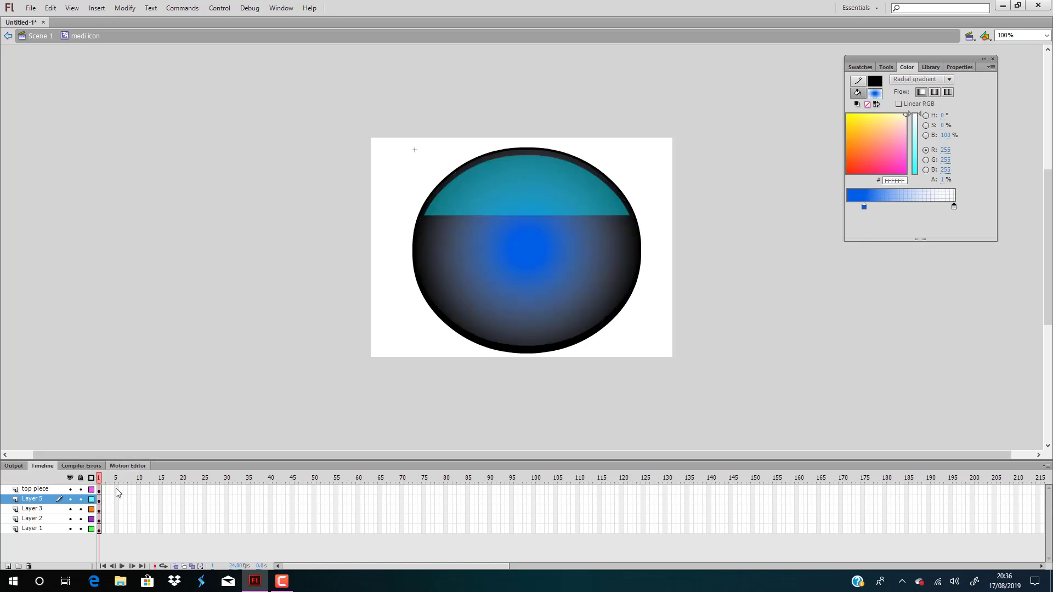
Try several solid fills on the Layer 3 oval: cyan 00D2E2, dark navy 00153F and blue 0083E2
click(37, 510)
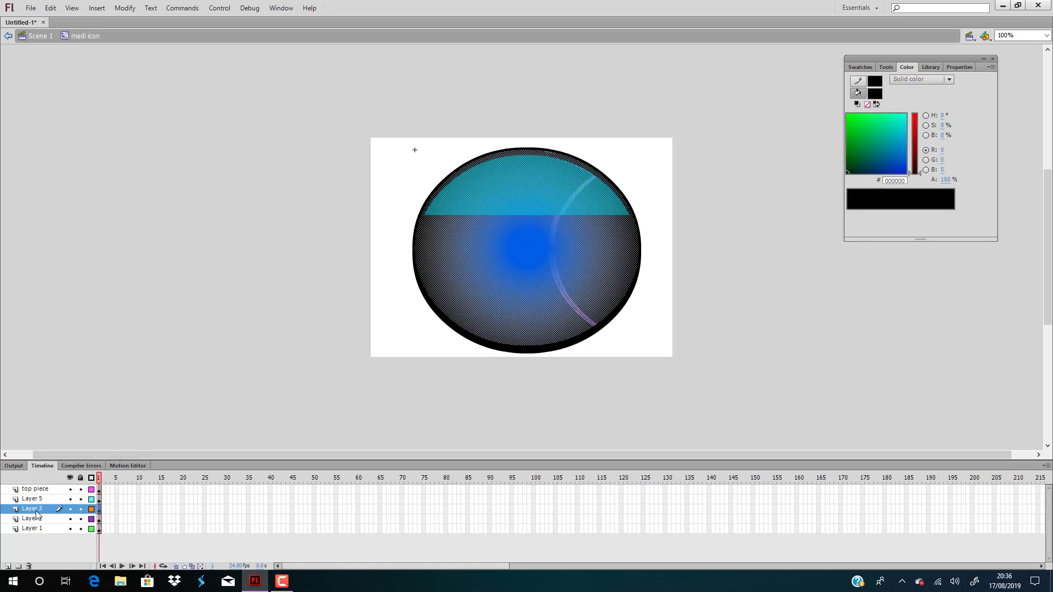
click(899, 124)
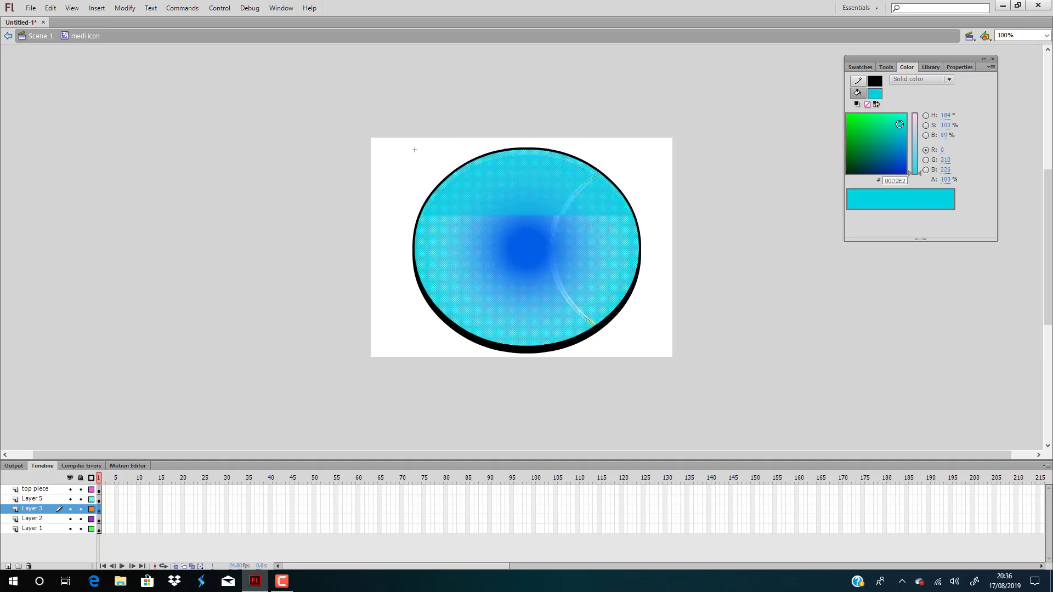
click(881, 166)
click(862, 168)
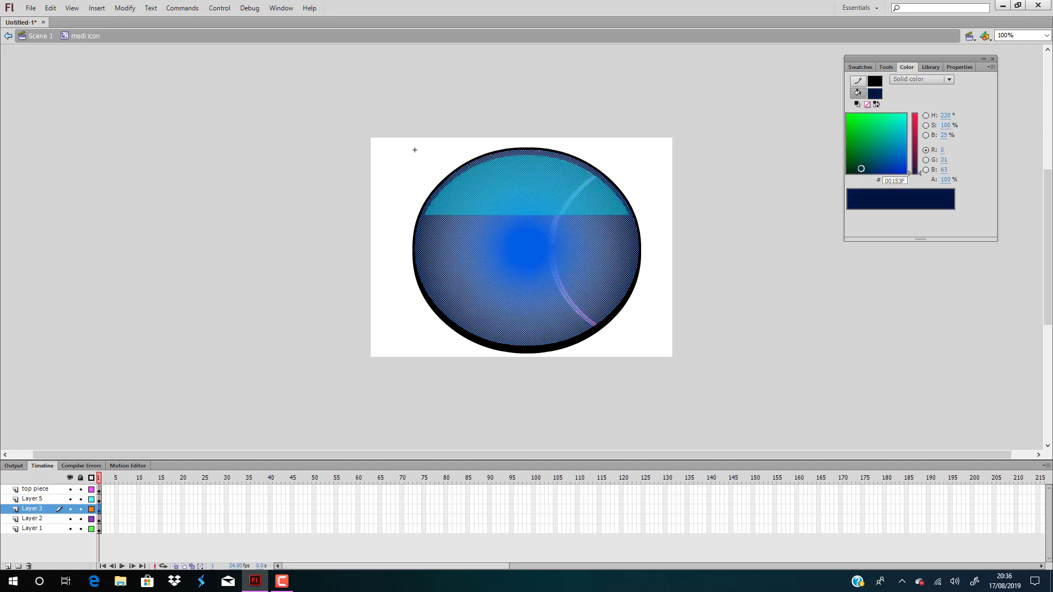
click(899, 142)
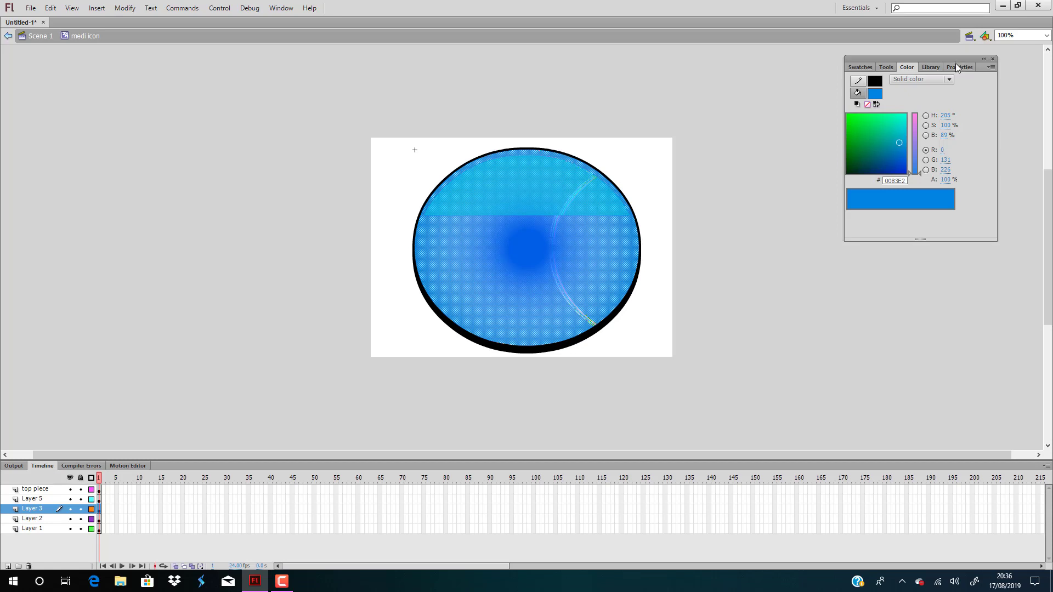
Fill the Layer 3 oval with a radial gradient and colour its inner stop 00AFD4
click(943, 80)
click(921, 130)
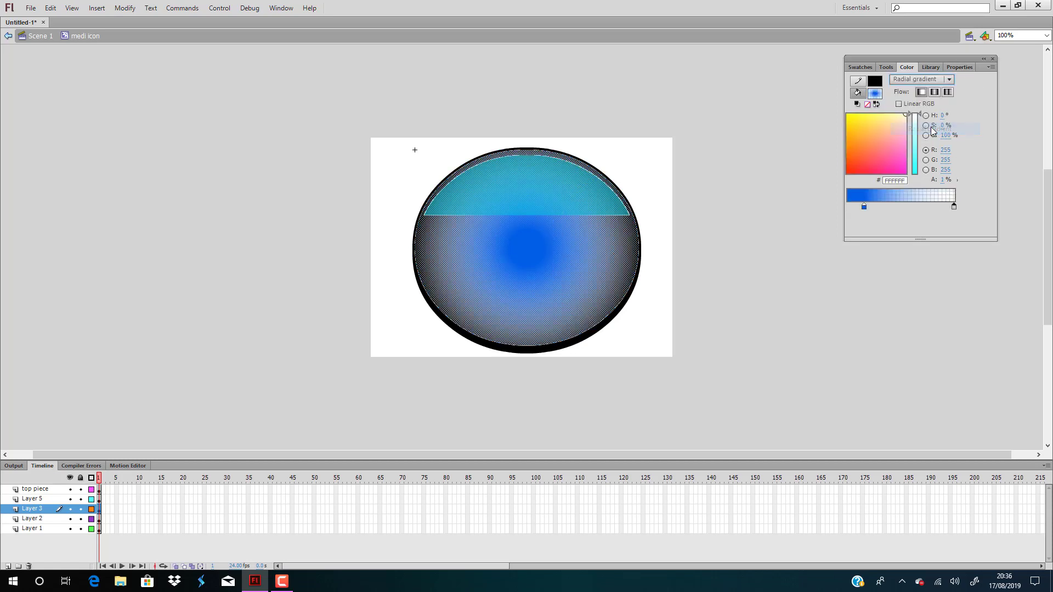
click(864, 207)
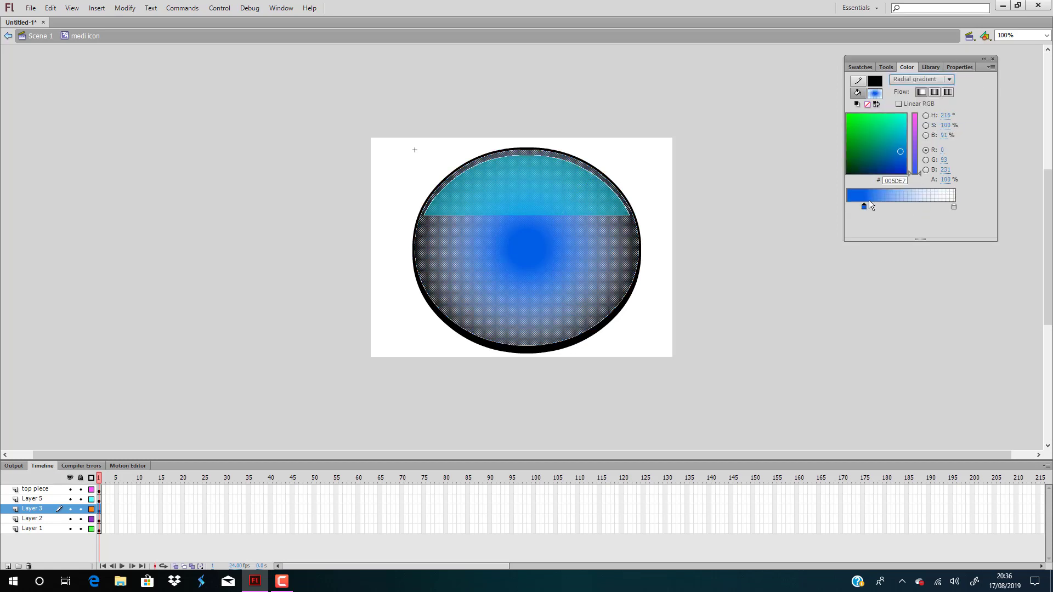
click(896, 132)
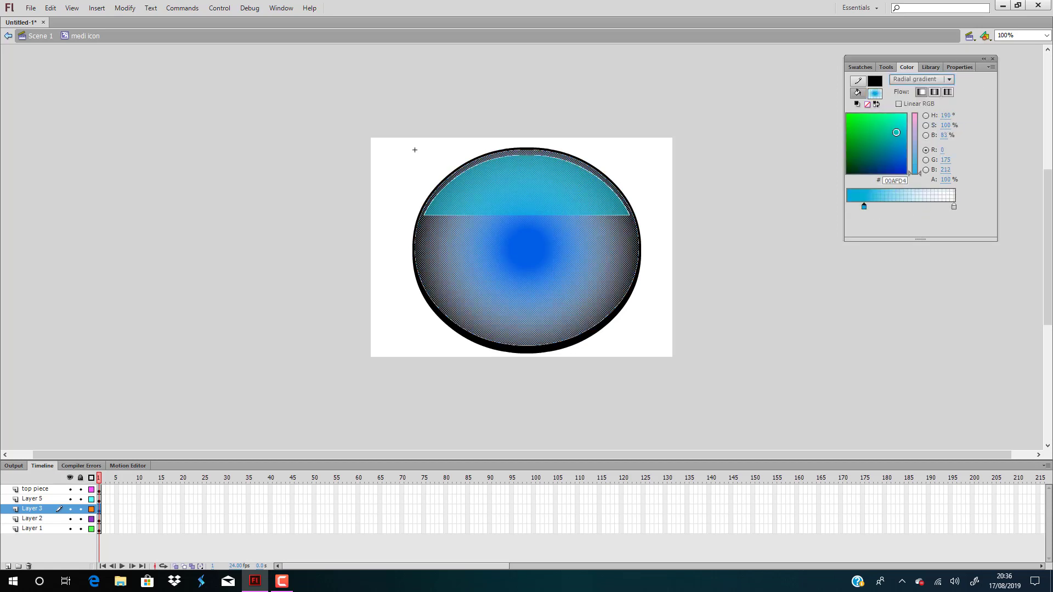
Move the transparent stop of Layer 3's gradient to the middle and add an outer stop in light blue 4FB1E7 at 99% alpha
drag(955, 207, 900, 207)
click(944, 207)
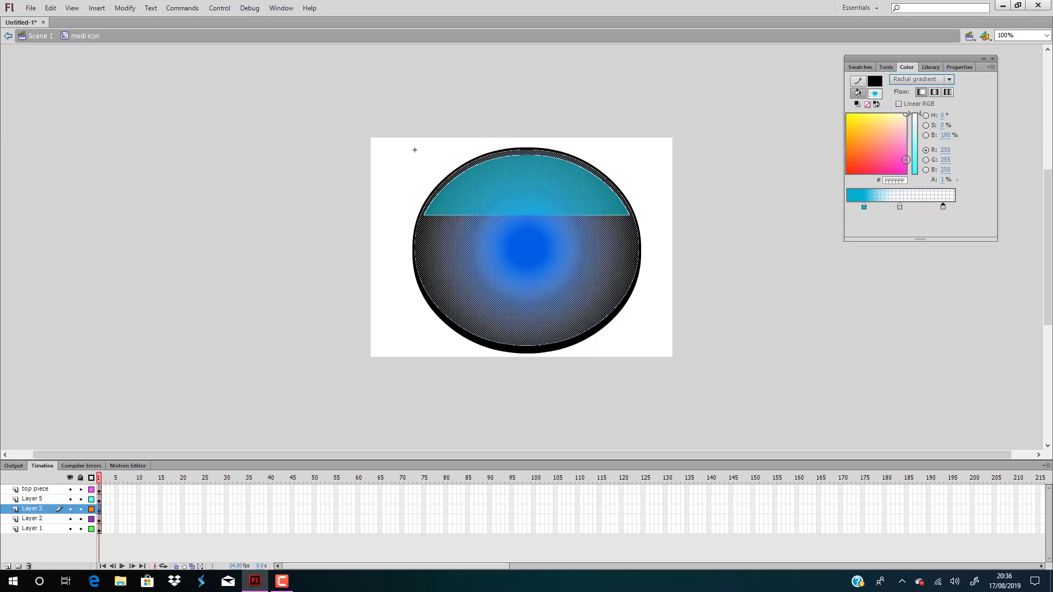
click(914, 155)
click(894, 149)
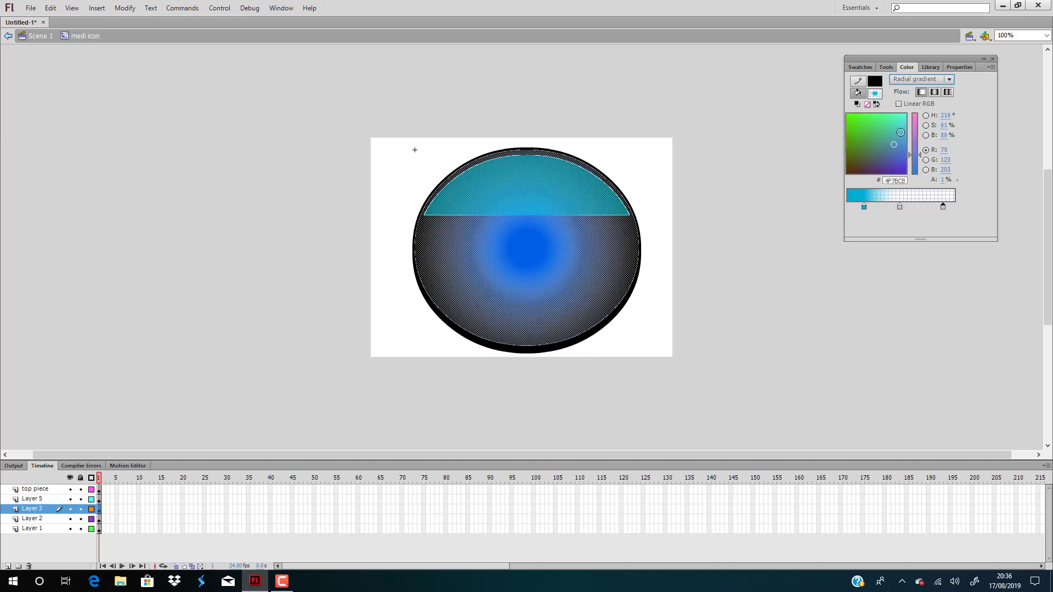
click(901, 131)
drag(944, 180, 1010, 193)
click(1000, 203)
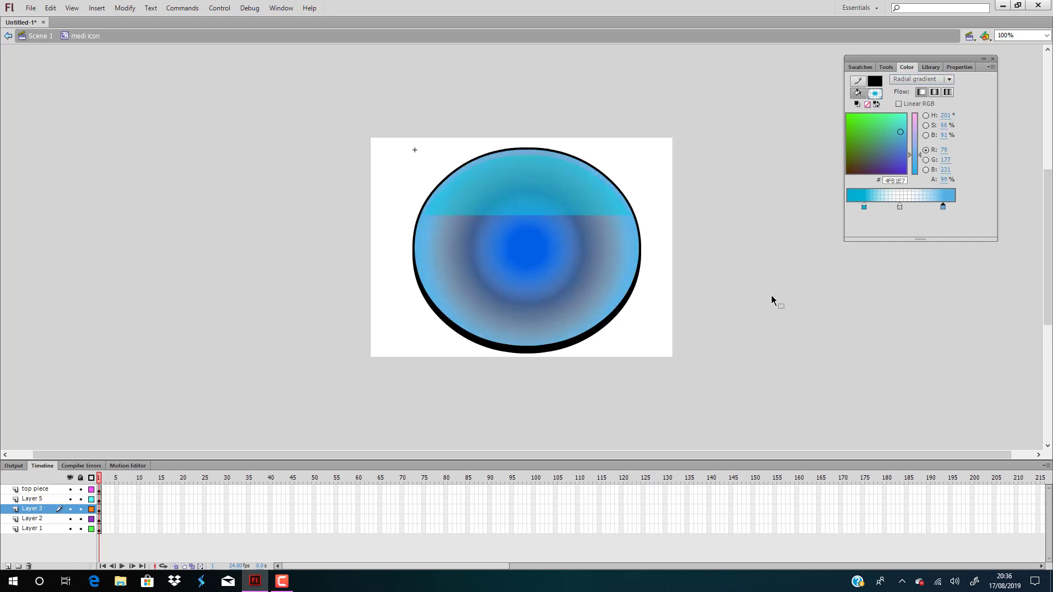
Fill the oval on Layer 2 with solid blue 0066FF
click(34, 521)
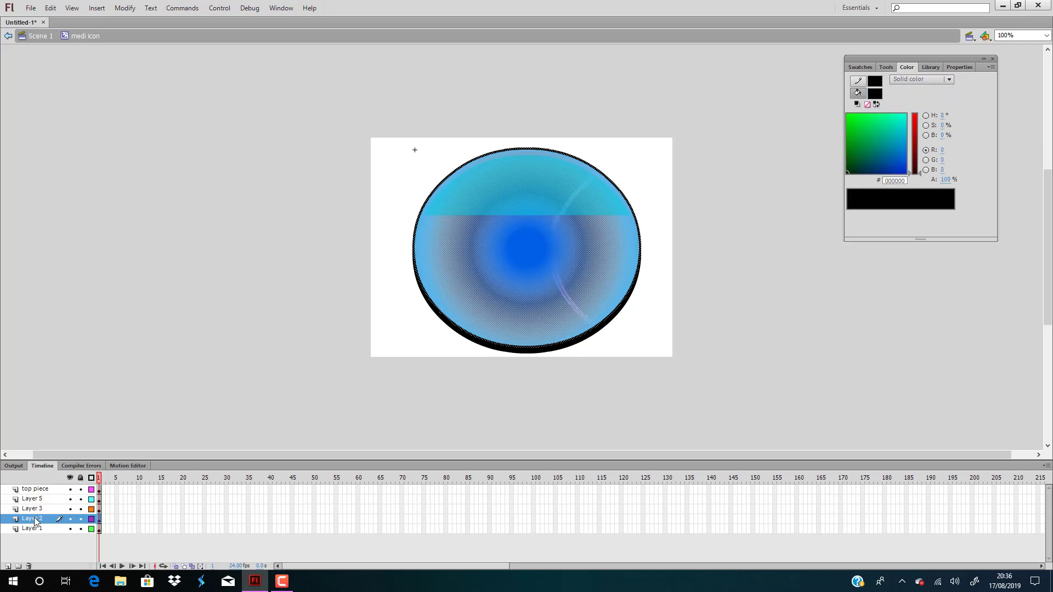
click(877, 94)
click(916, 158)
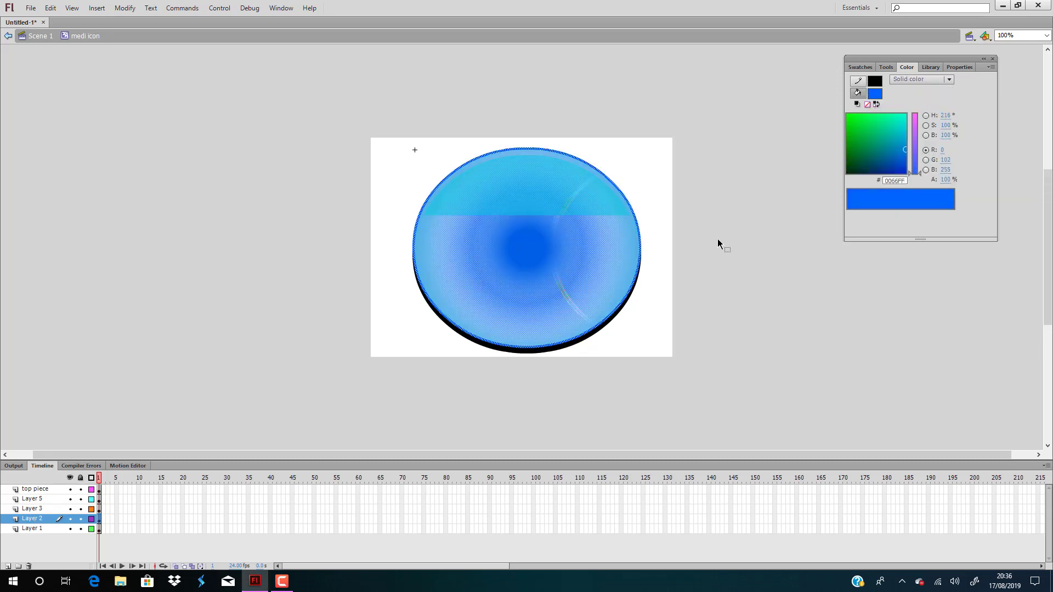
Fill the bottommost oval on Layer 1 with solid dark navy 000E62
click(523, 353)
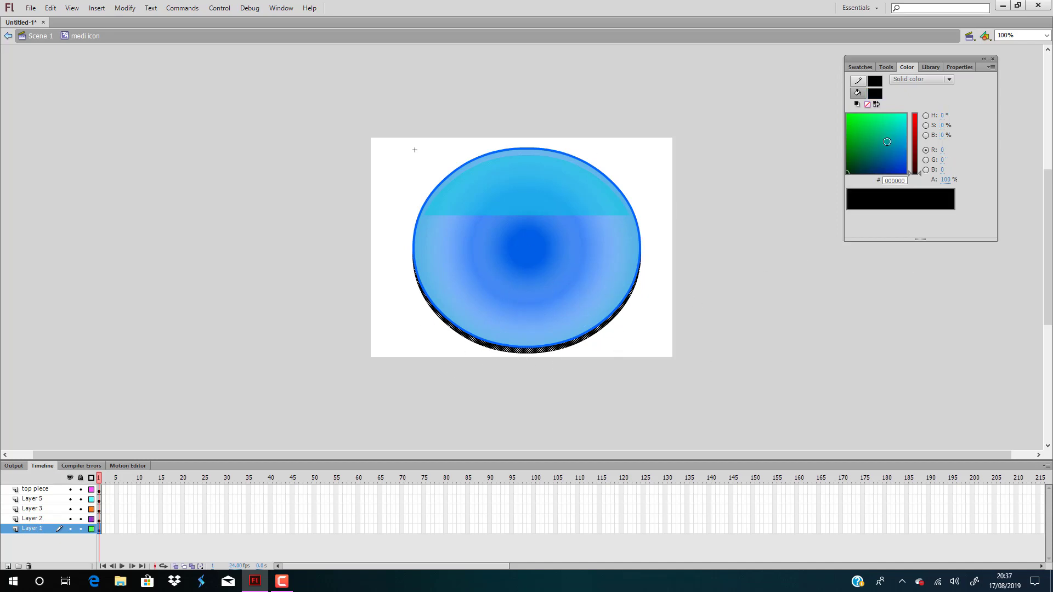
click(870, 170)
click(698, 276)
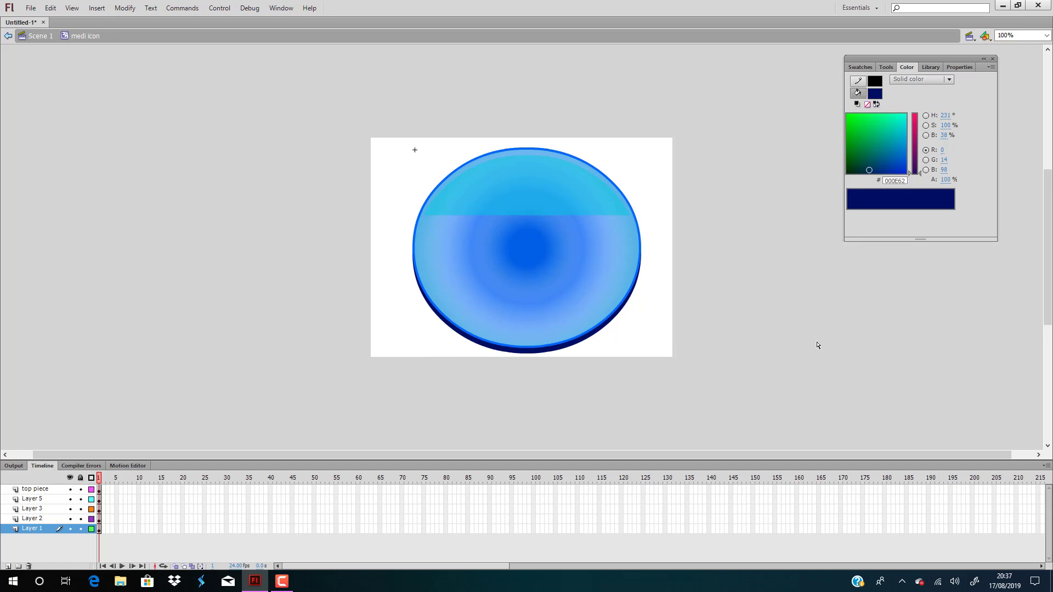
click(885, 66)
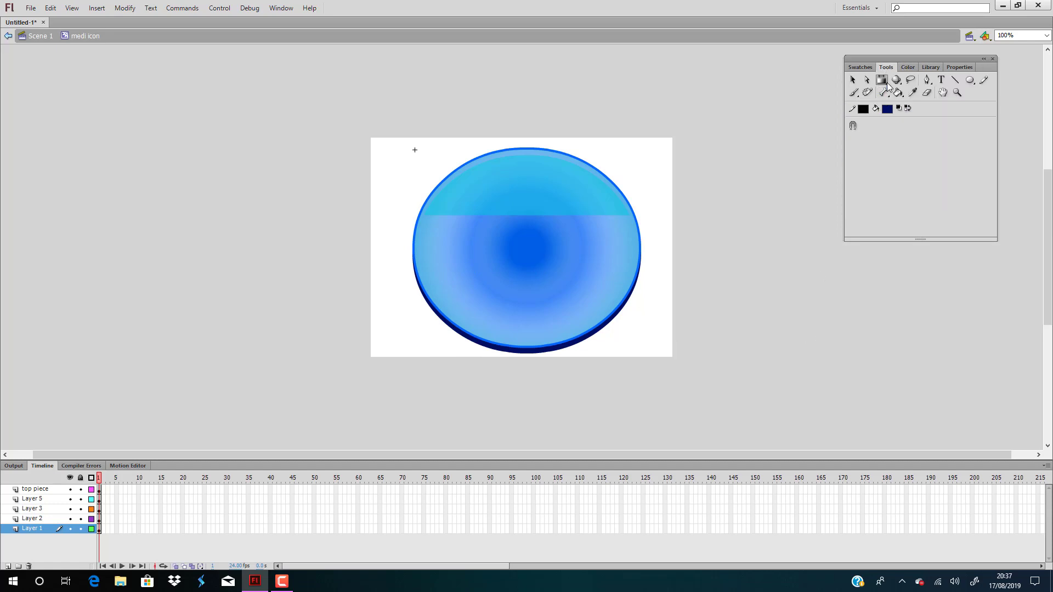
click(887, 83)
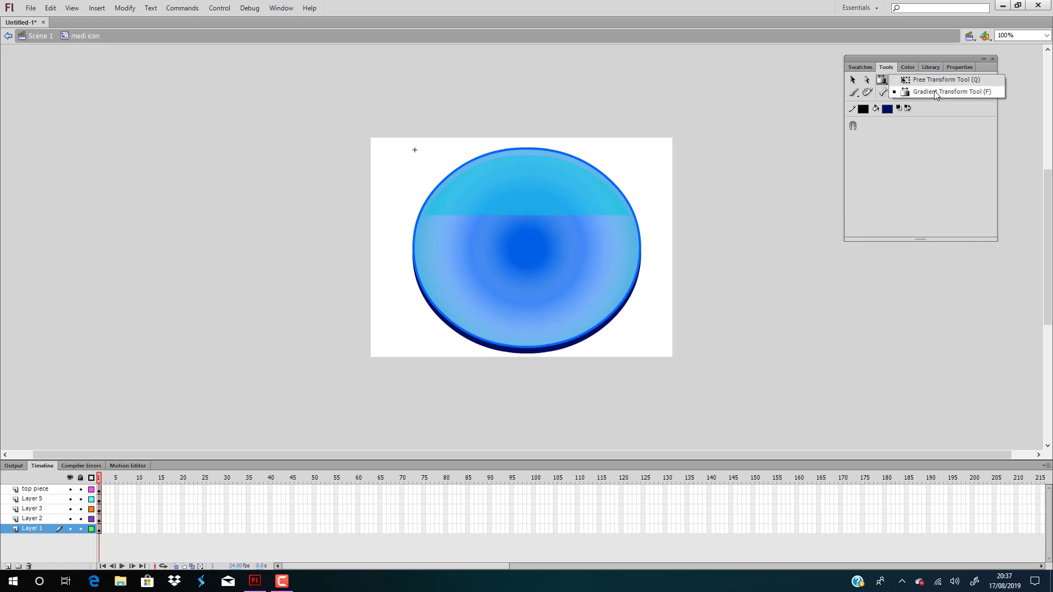
click(740, 216)
key(v)
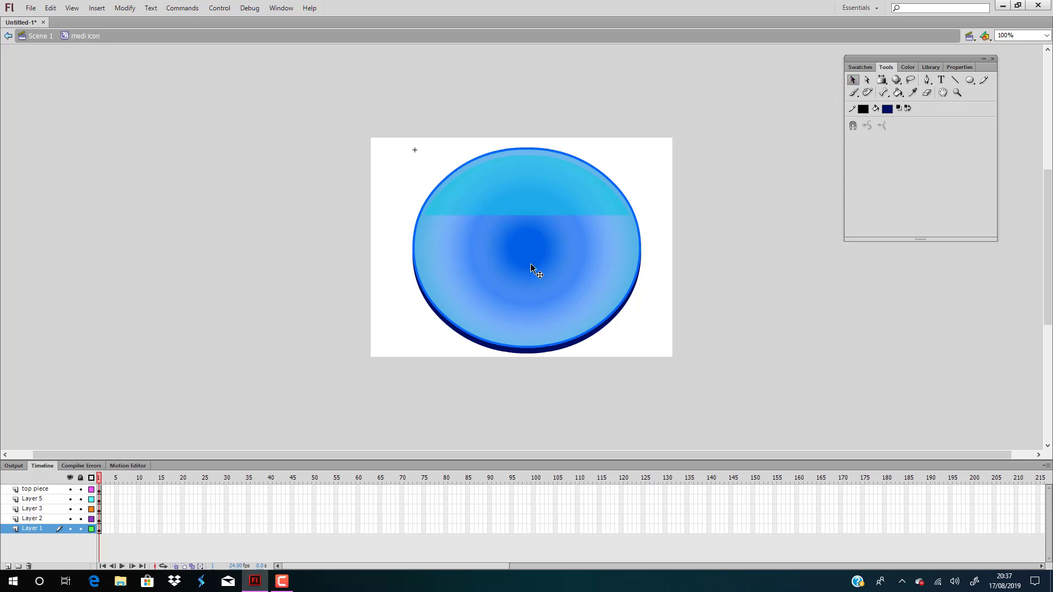
Move the centre of Layer 5's radial gradient toward the oval's upper right, enlarge the gradient beyond the oval and rotate it slightly
click(549, 263)
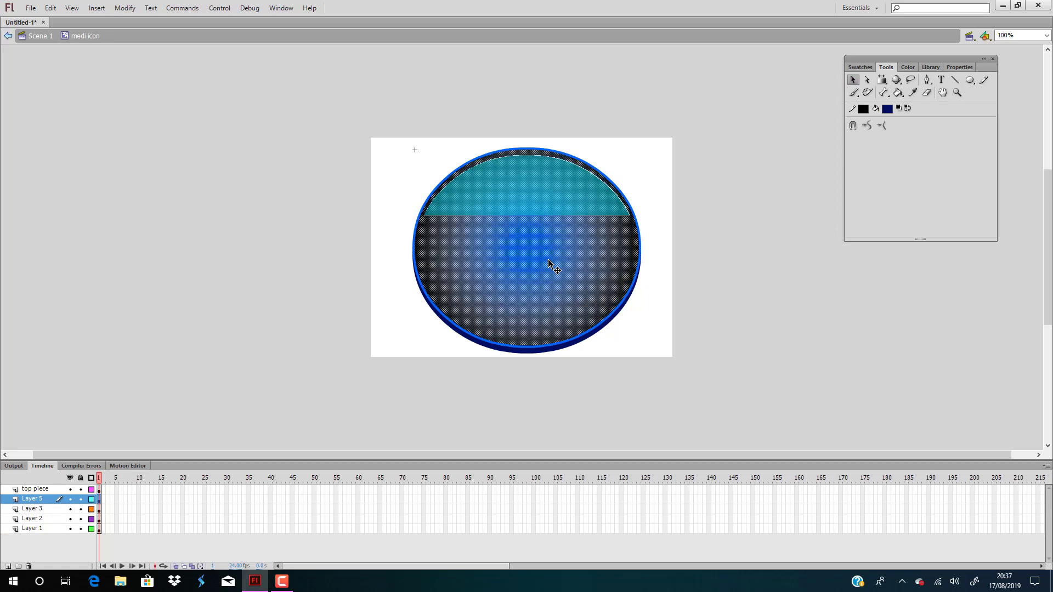
key(f)
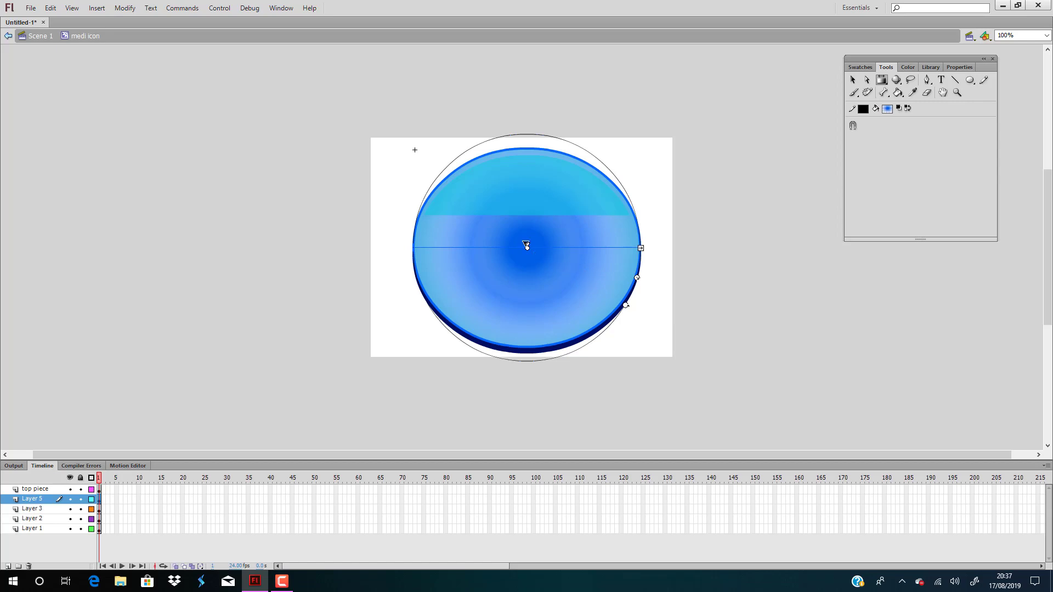
drag(526, 247, 575, 172)
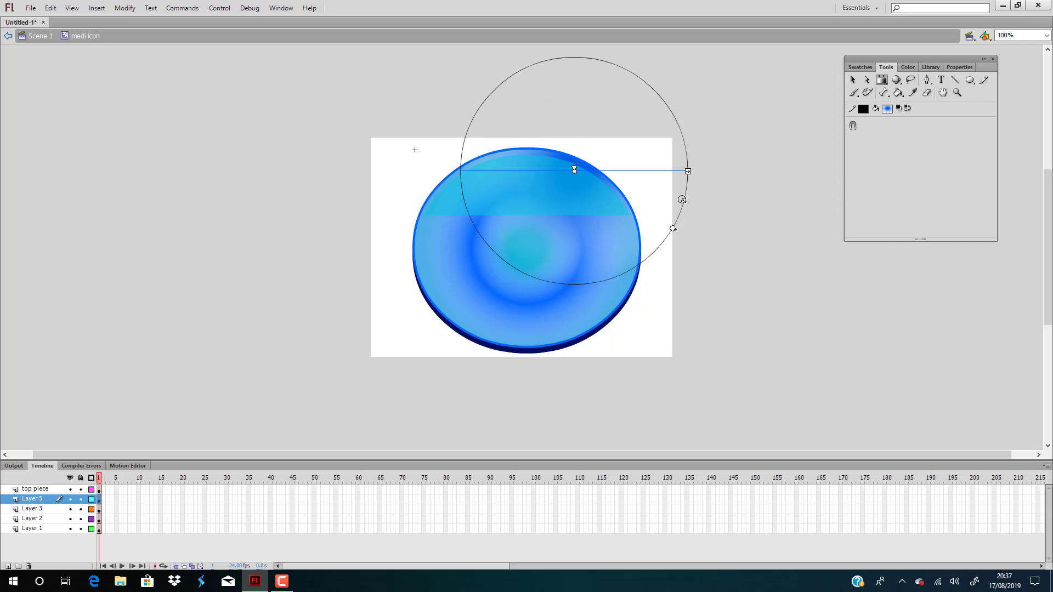
drag(684, 200, 733, 257)
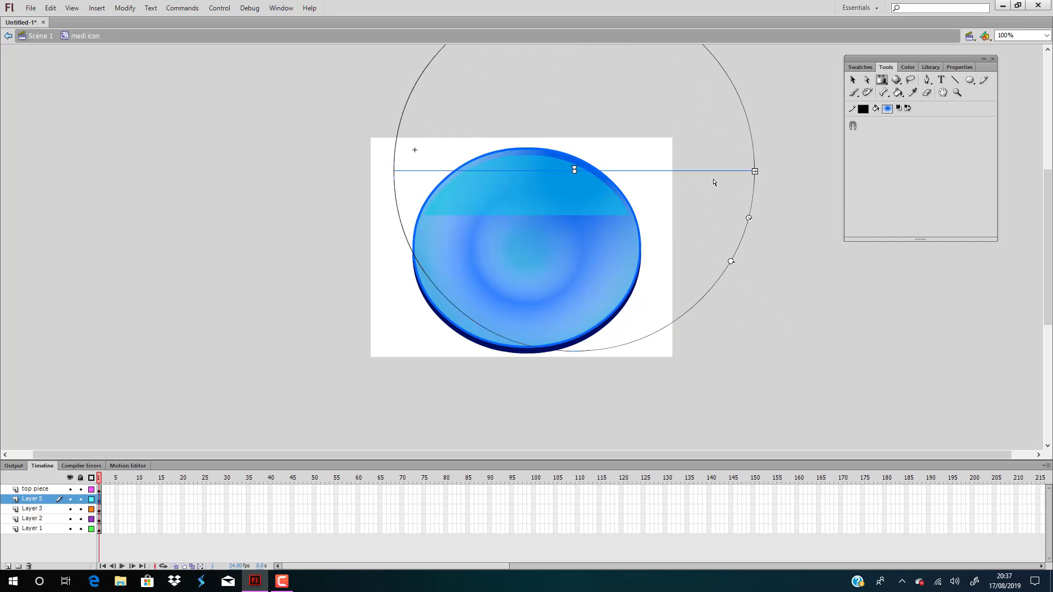
drag(731, 261, 751, 208)
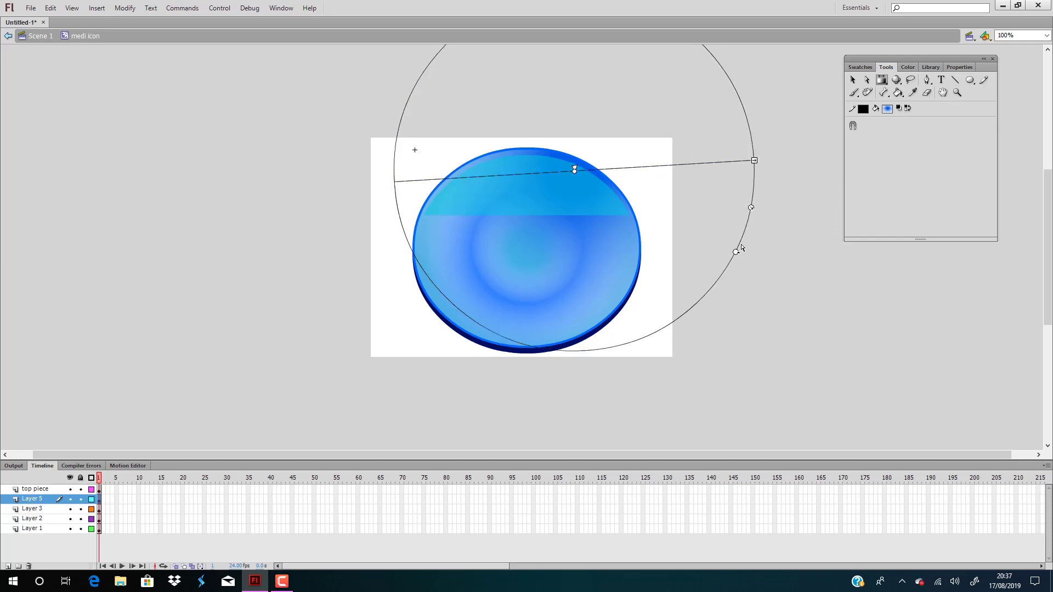
drag(738, 252, 735, 264)
click(775, 298)
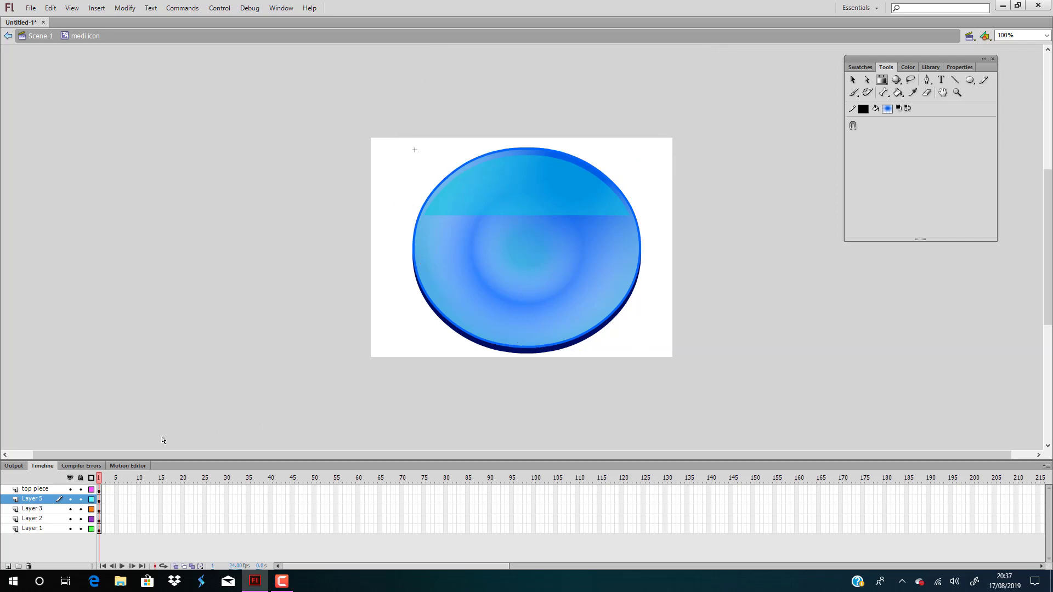
Enlarge the radial gradient on Layer 3 well beyond the oval and shift its centre up and to the right
click(35, 510)
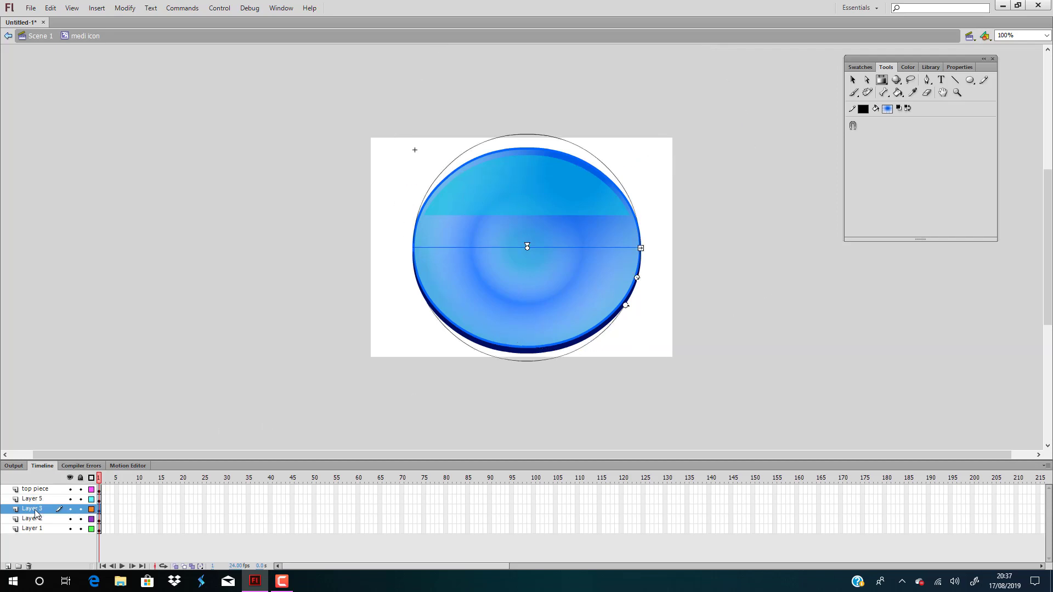
drag(637, 277, 707, 338)
drag(526, 247, 559, 195)
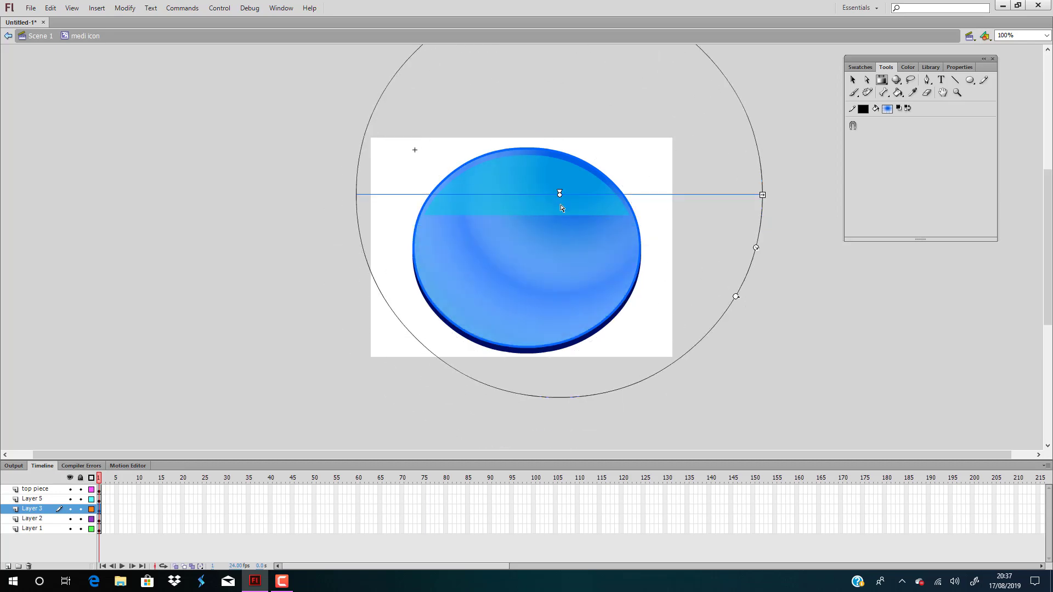
click(855, 366)
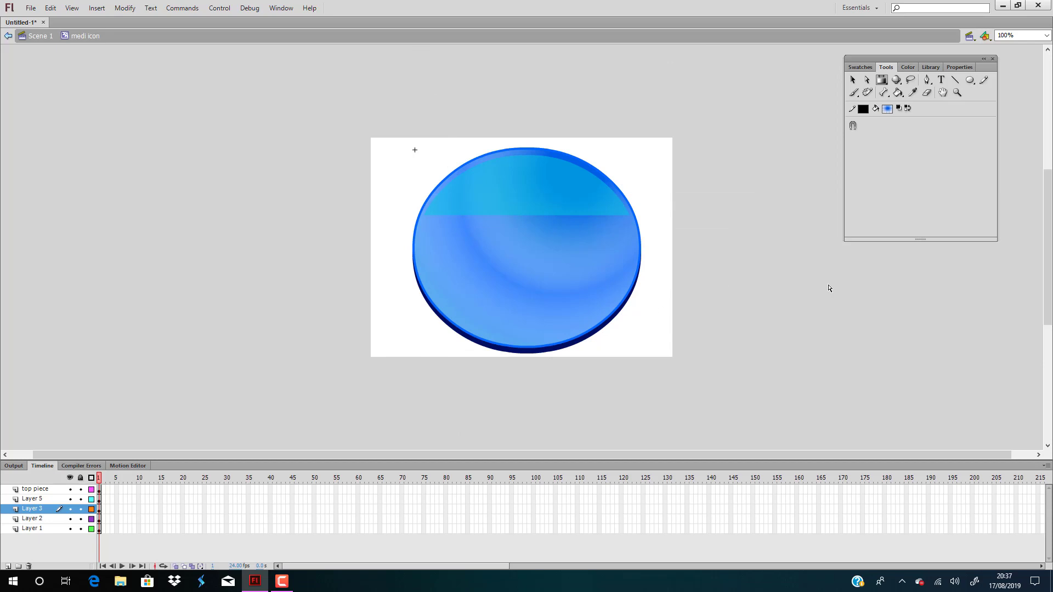
Set the outer stop of the Layer 5 oval's radial gradient to 100% alpha
click(853, 80)
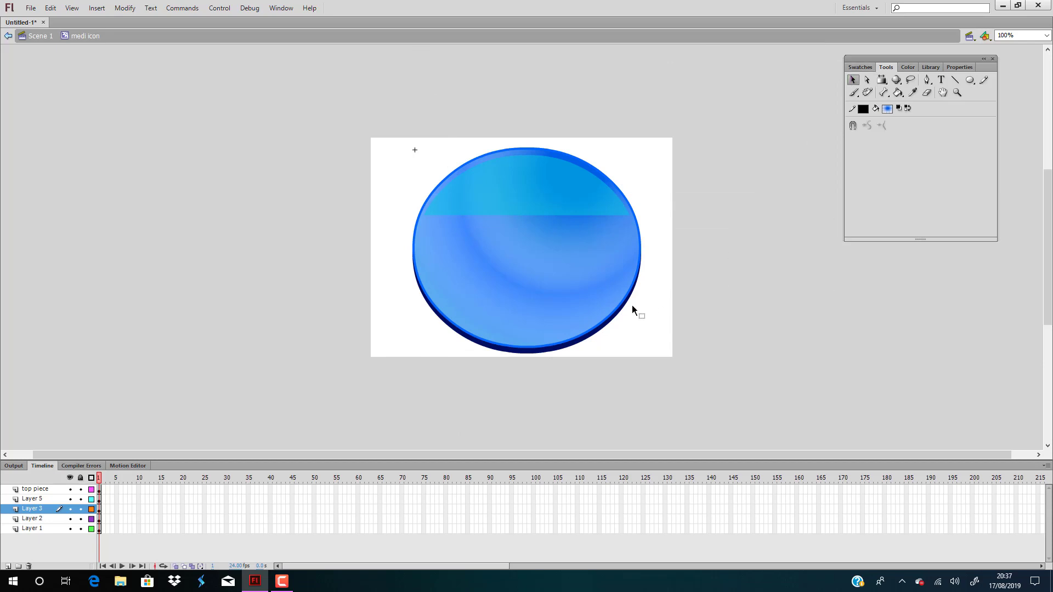
click(518, 316)
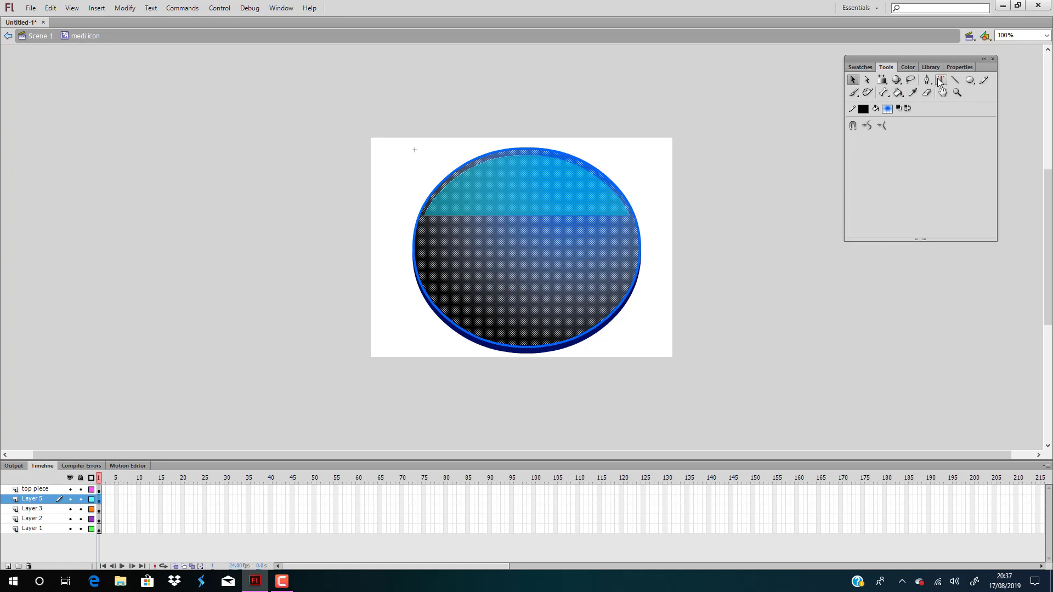
click(908, 67)
click(906, 204)
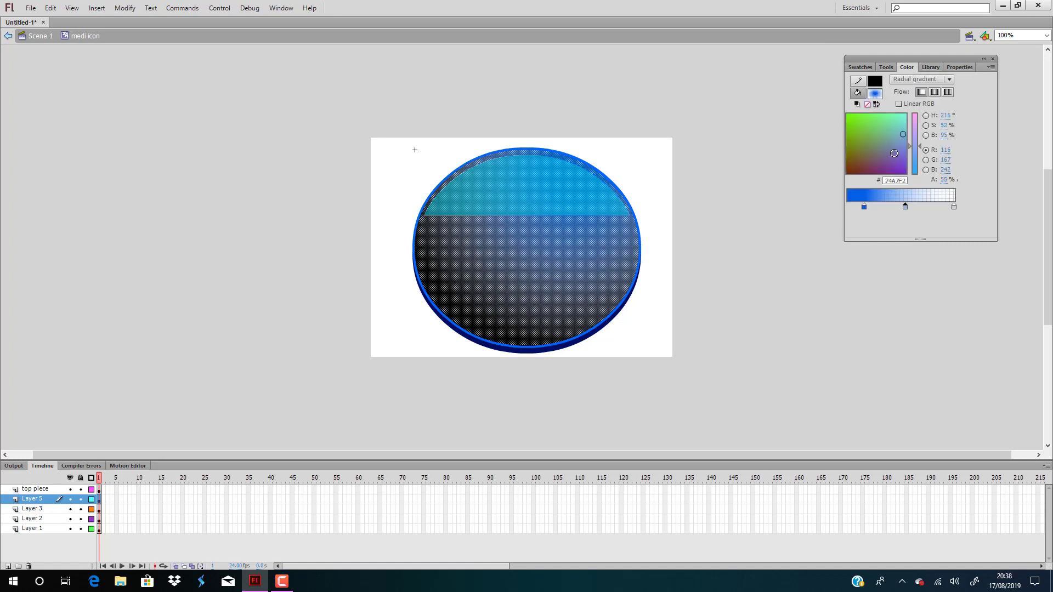
click(954, 207)
click(945, 180)
text(100)
key(Return)
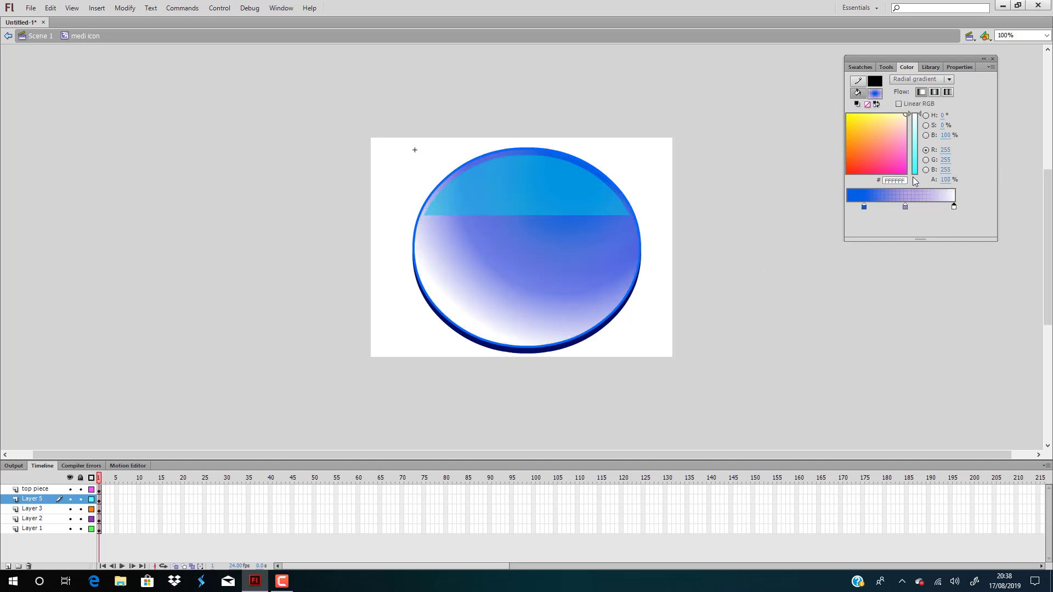
Colour the gradient's outer stop purple 6933A8 and apply the gradient to the Layer 5 oval with the Paint Bucket
click(915, 166)
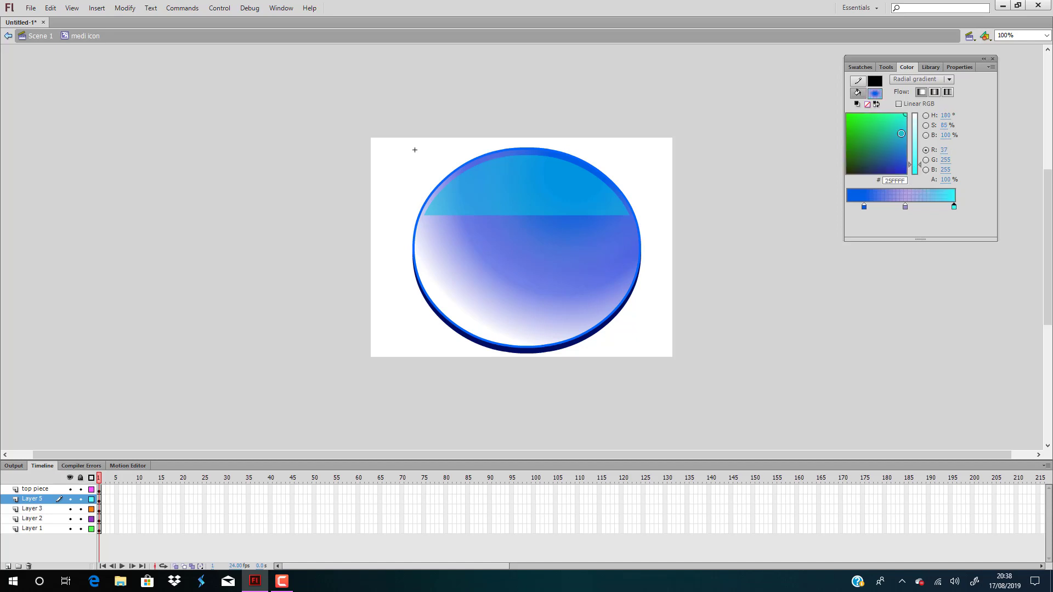
click(899, 138)
click(886, 162)
click(915, 149)
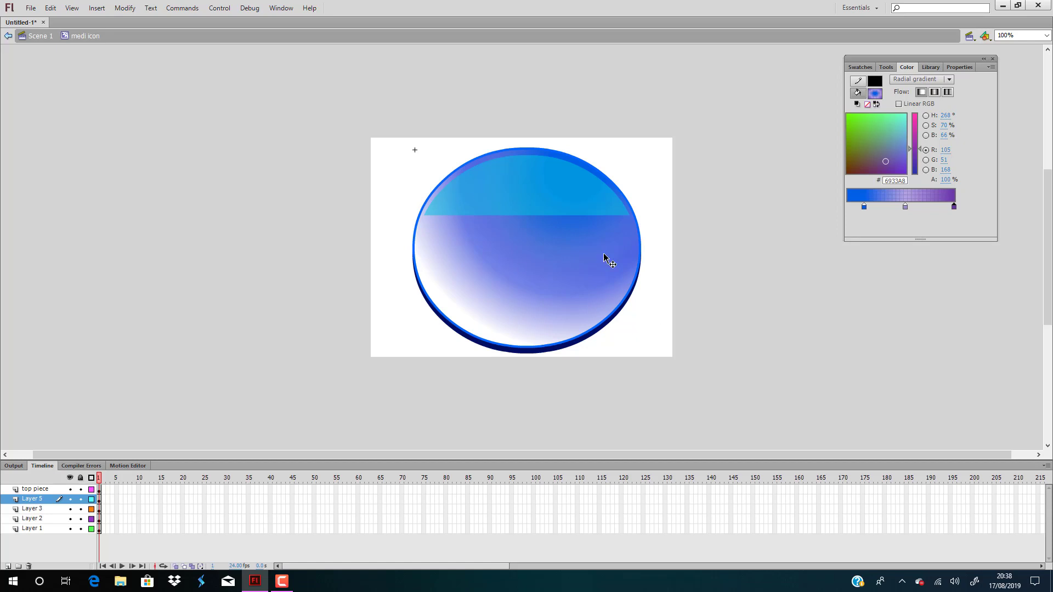
click(557, 287)
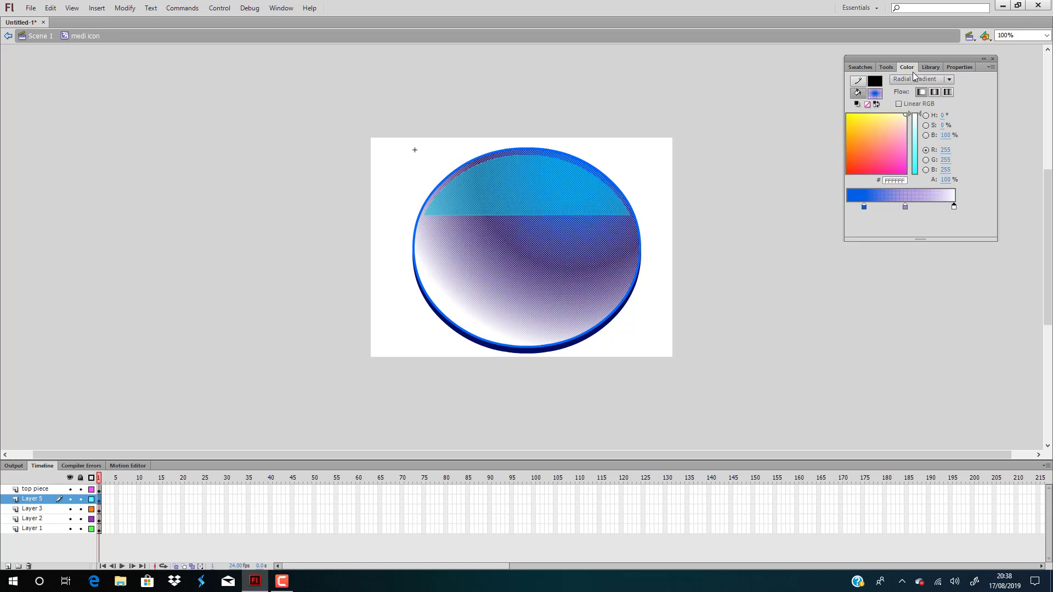
click(888, 68)
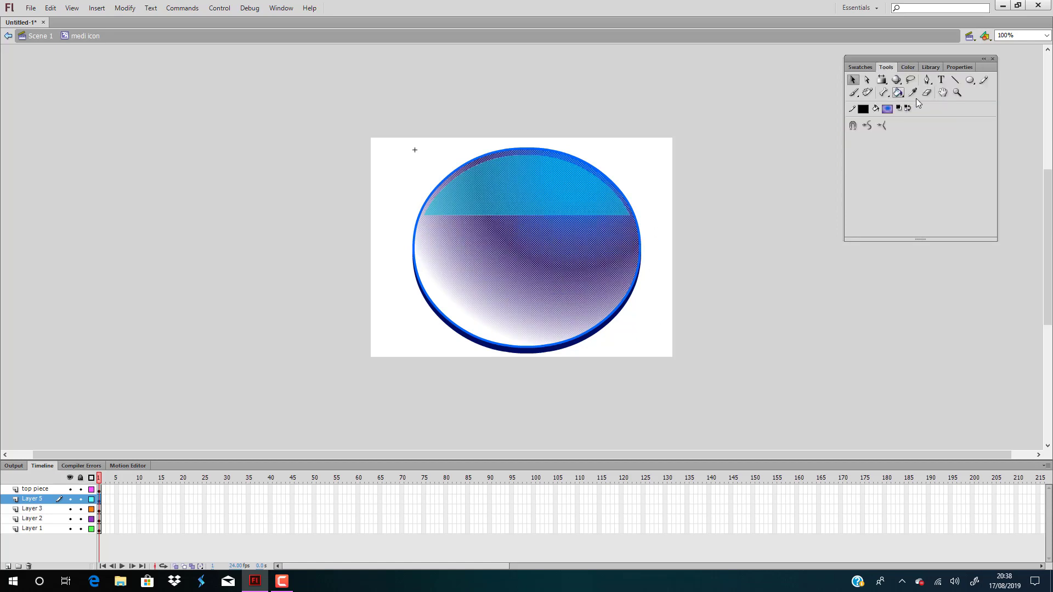
click(898, 93)
click(530, 298)
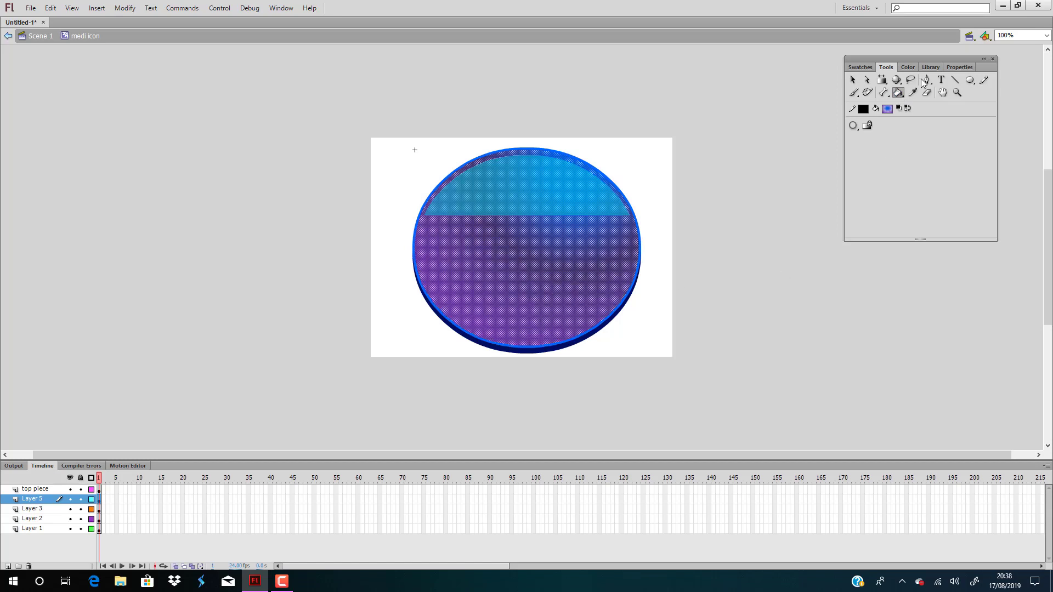
click(852, 81)
click(752, 237)
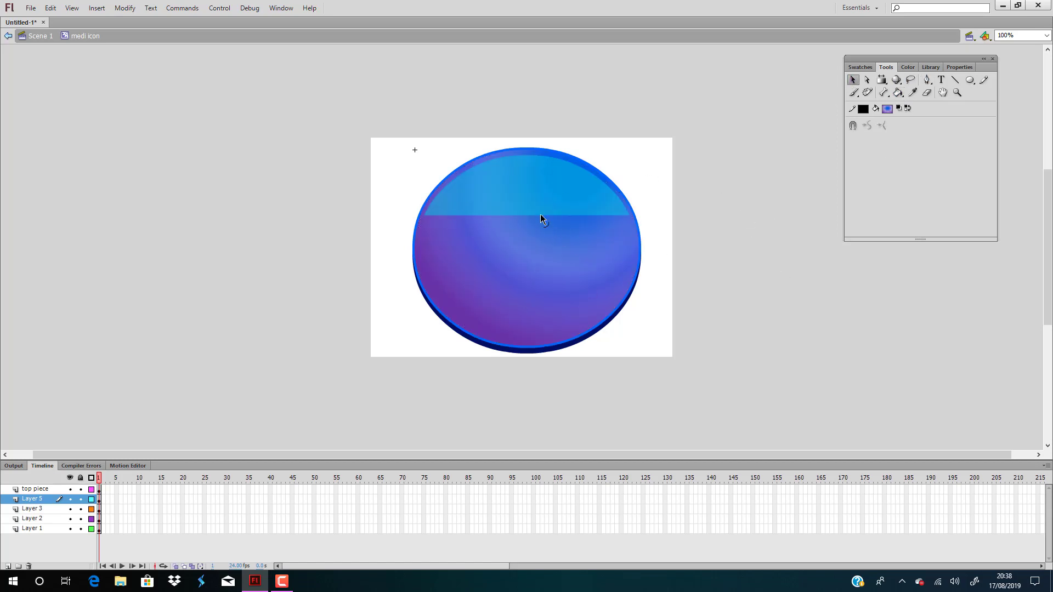
Bend the straight lower edge of the top piece into a downward curve and fill the shape with a blue-to-purple linear gradient
drag(541, 216, 538, 279)
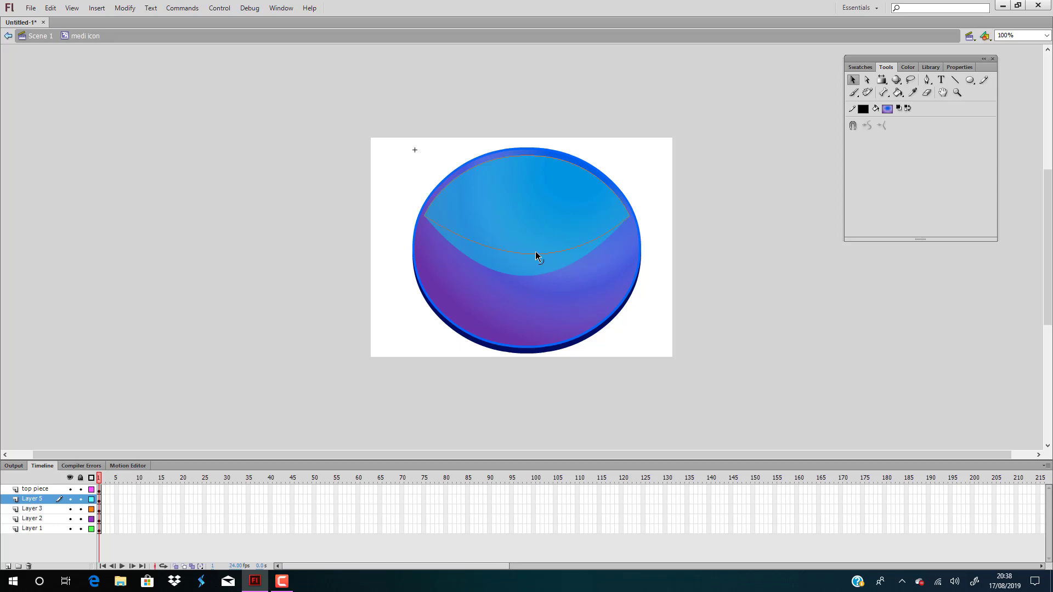
drag(536, 252, 522, 281)
click(541, 230)
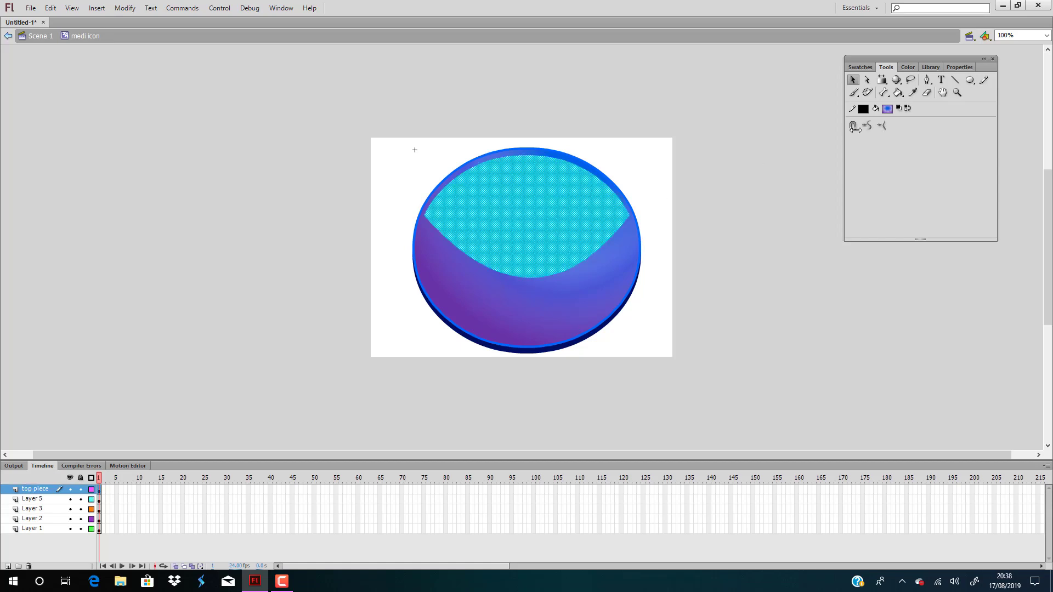
click(911, 68)
click(950, 80)
click(944, 118)
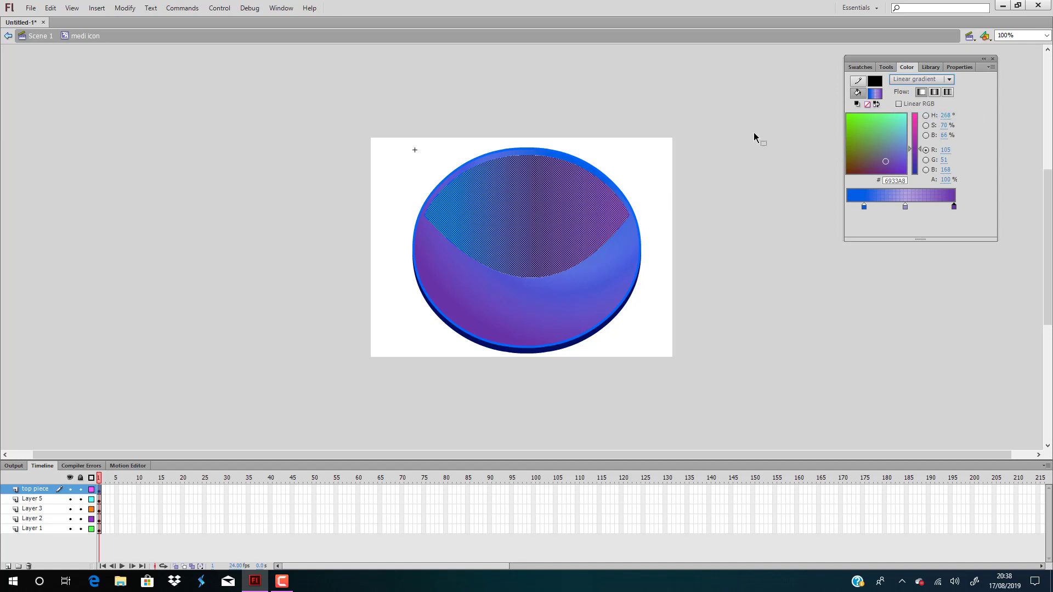
click(755, 137)
Rotate the top piece's linear gradient a quarter turn so it runs vertically with purple at the top and blue below
click(886, 67)
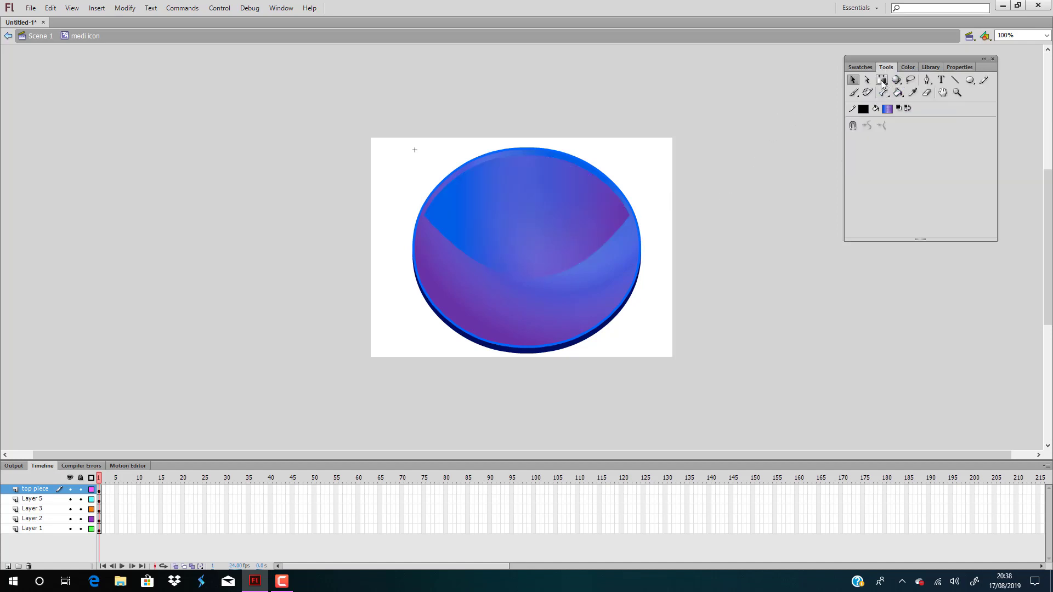
click(881, 80)
click(541, 205)
drag(631, 155, 501, 172)
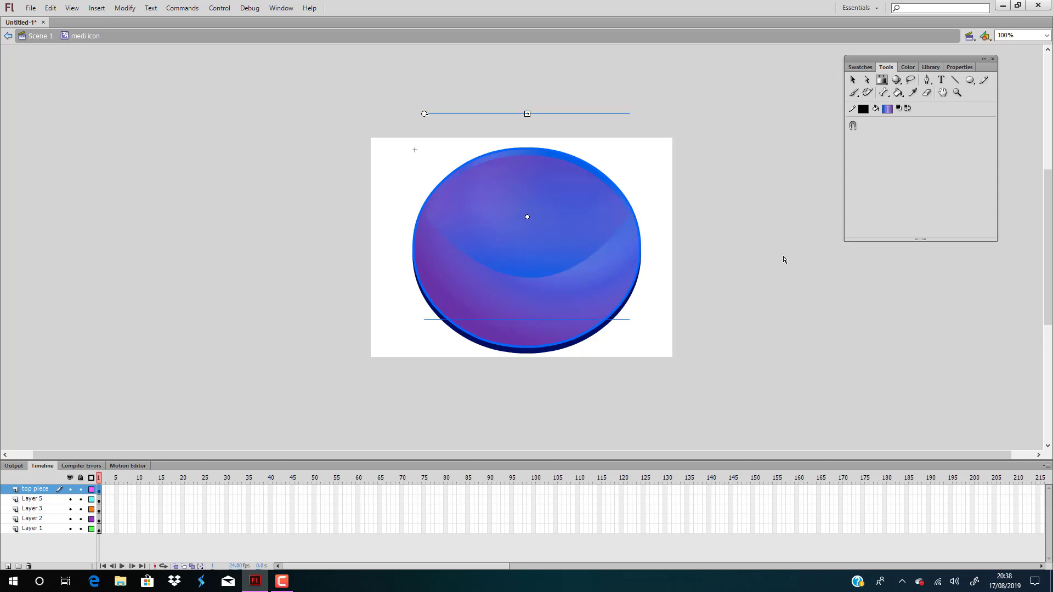
Pull the curved lower edge of the top piece up slightly to make the curve shallower
click(853, 80)
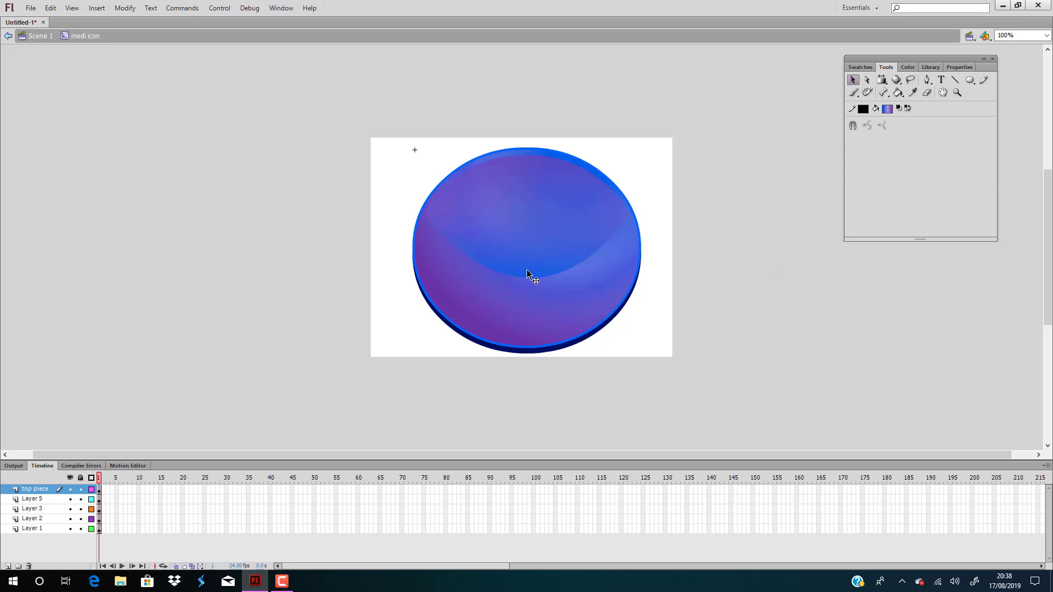
click(539, 209)
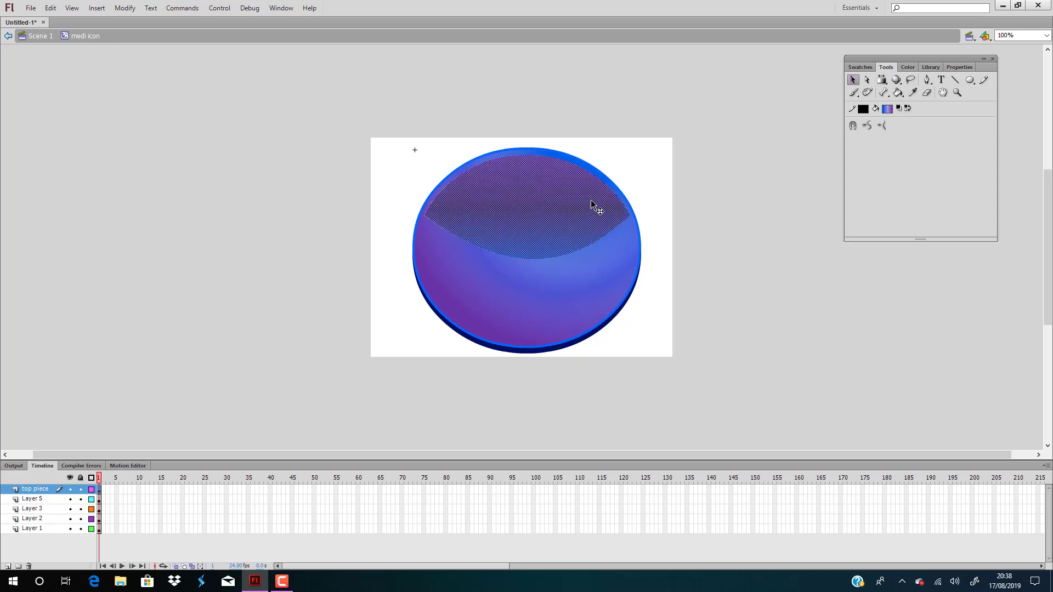
click(907, 67)
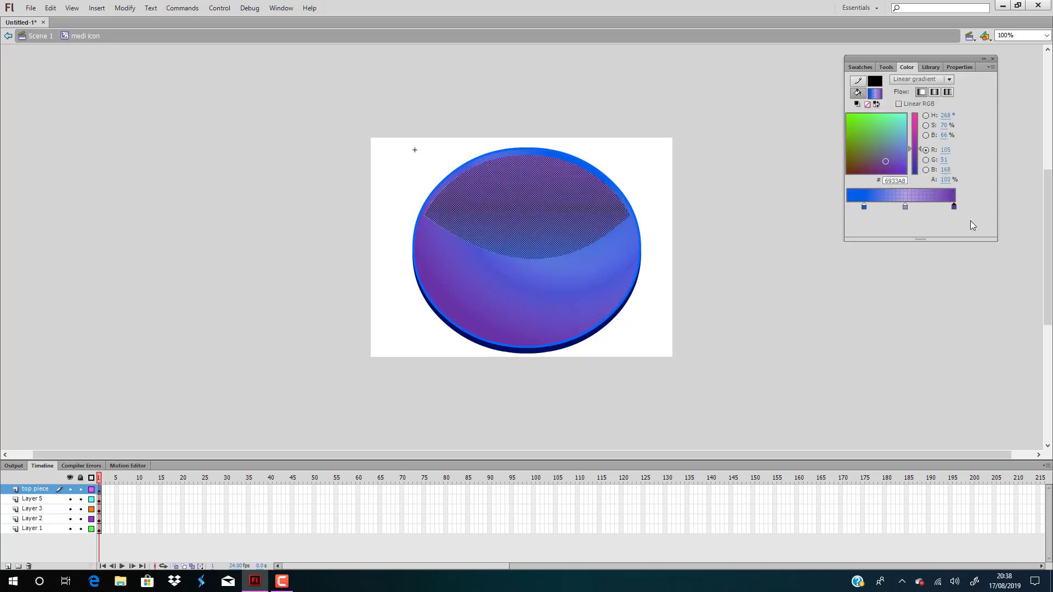
click(811, 259)
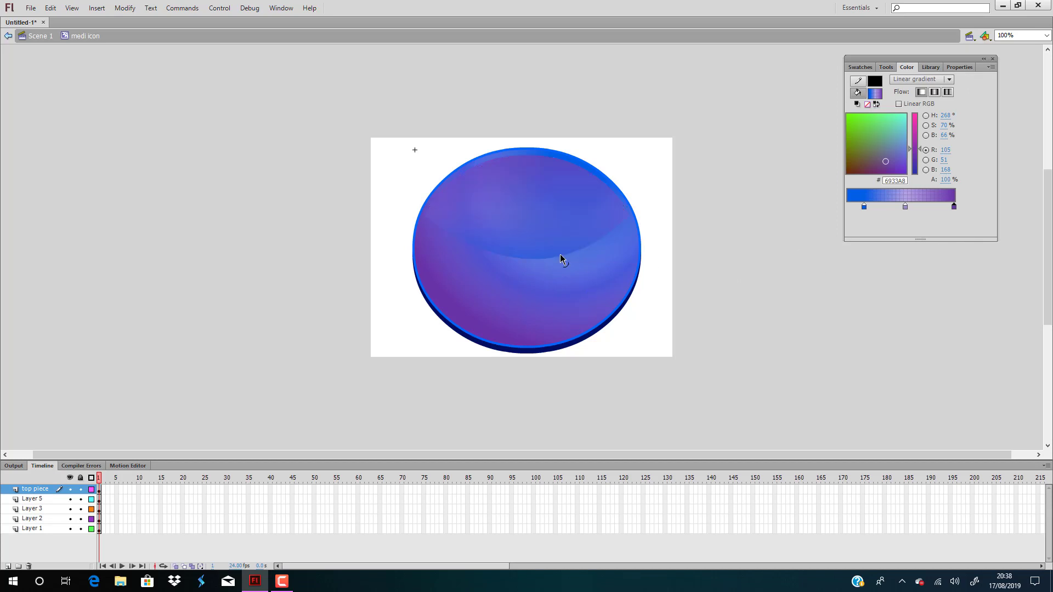
Set the blue stop of the top piece's linear gradient to 0% alpha and fine-tune the curve of its lower edge
click(864, 207)
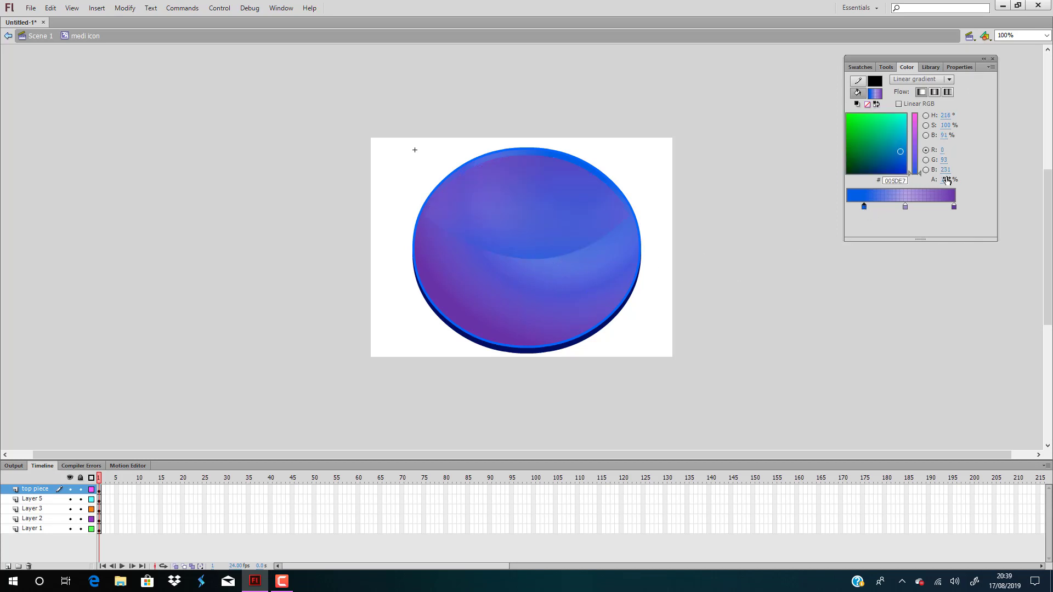
drag(946, 180, 767, 189)
click(583, 211)
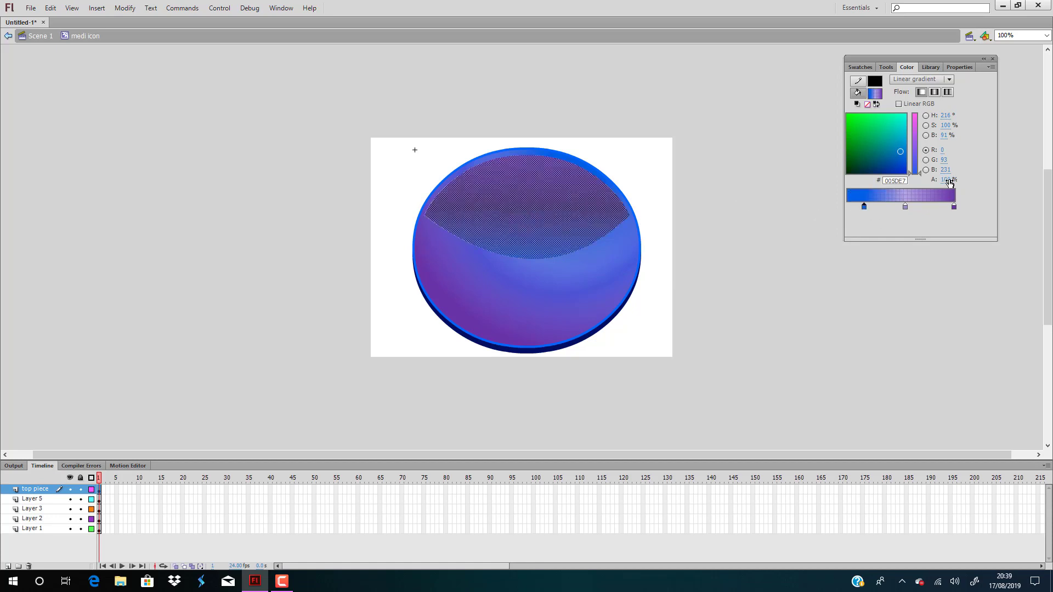
drag(946, 180, 732, 195)
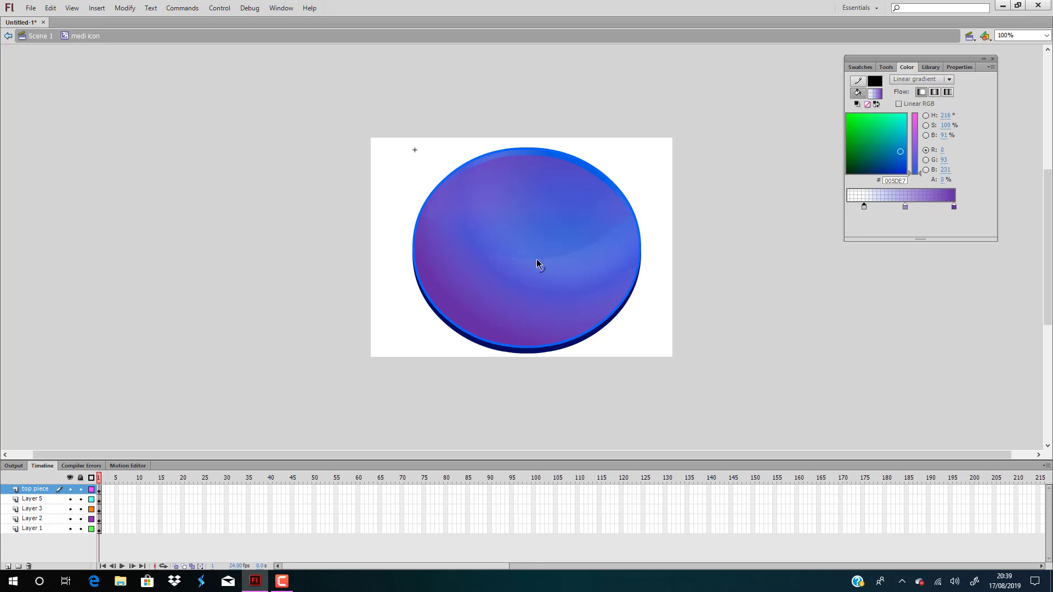
drag(537, 259, 533, 272)
Remove the middle stop from the Layer 5 oval's radial gradient
click(593, 271)
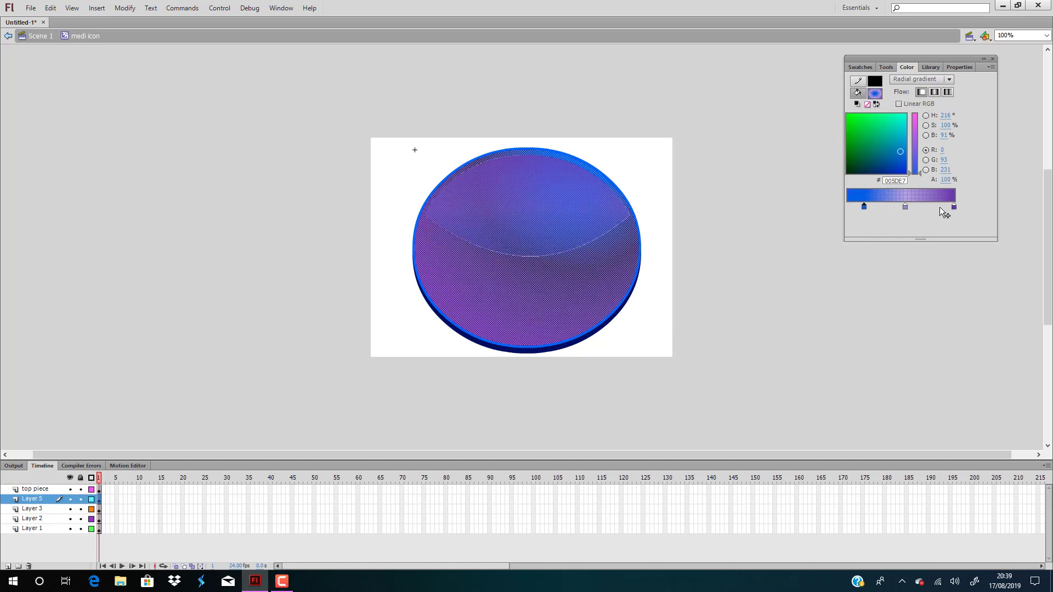
drag(903, 208, 913, 233)
click(795, 374)
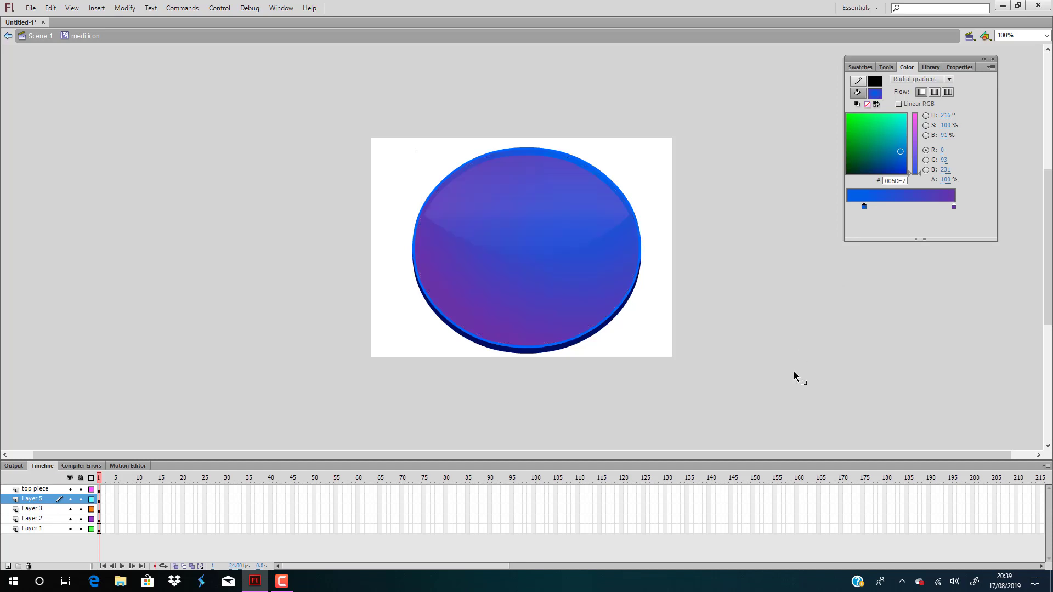
Add a new purple middle stop to the Layer 5 oval's gradient and move the outer 6933A8 stop slightly inward
click(583, 286)
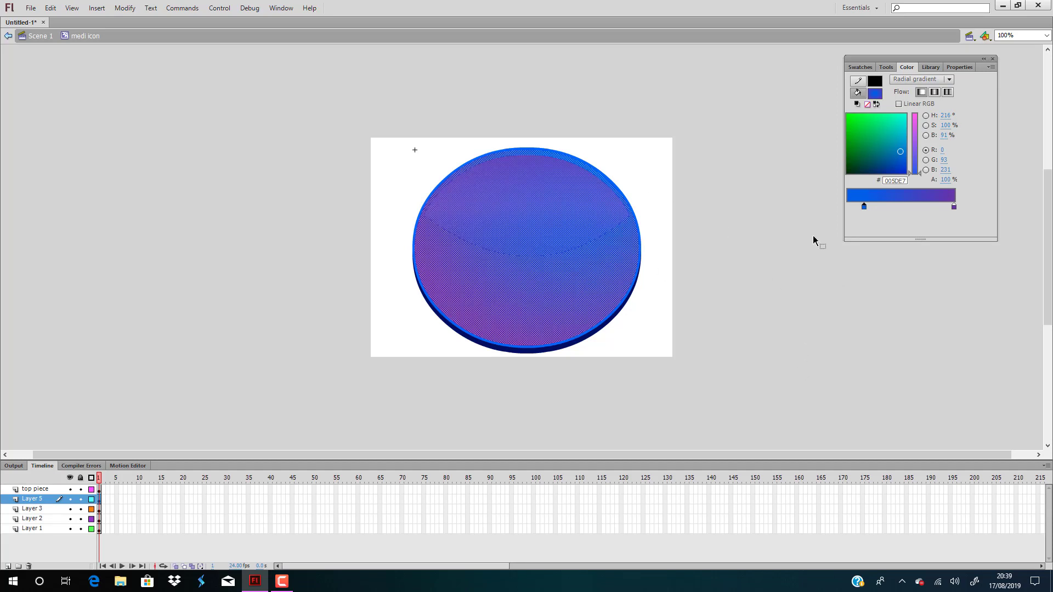
click(952, 207)
click(909, 206)
drag(954, 207, 944, 207)
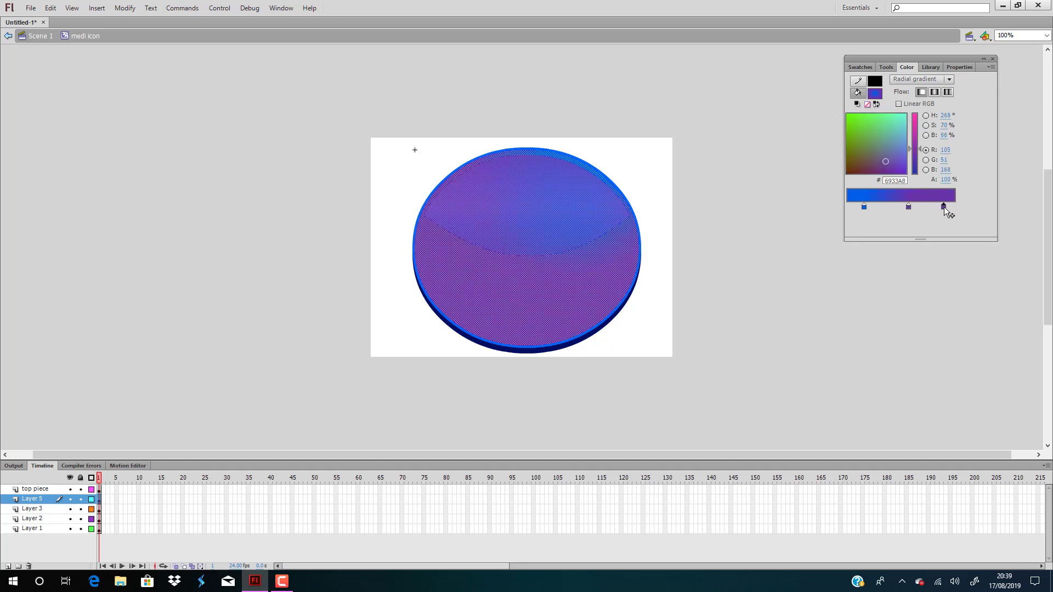
Change the outer stop of the Layer 5 oval's radial gradient to 69D7E0 and shift the gradient's centre up and right to the oval's upper edge
click(899, 123)
click(783, 277)
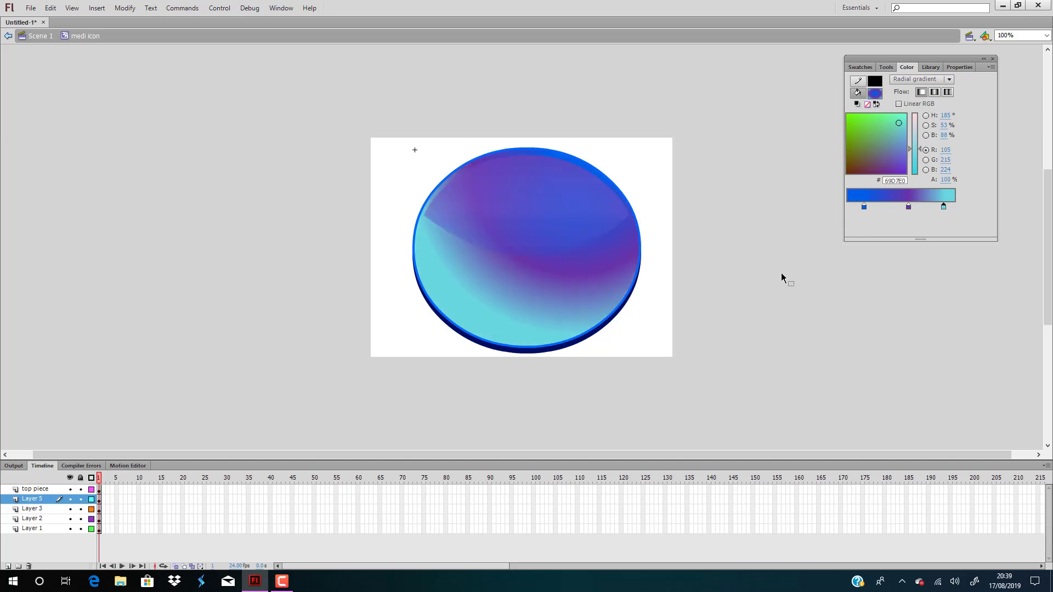
click(514, 305)
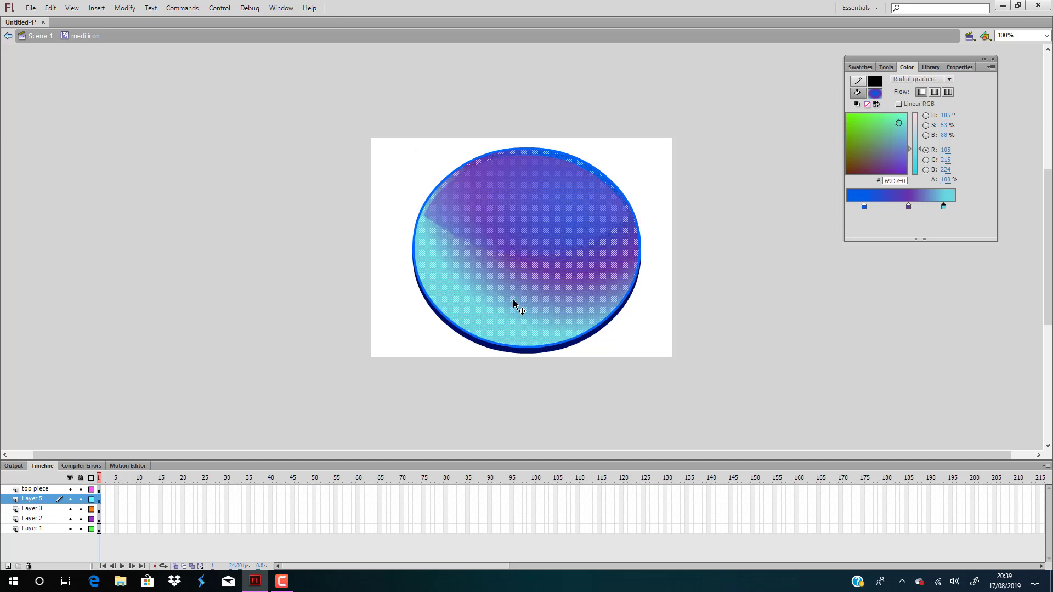
click(886, 67)
click(882, 81)
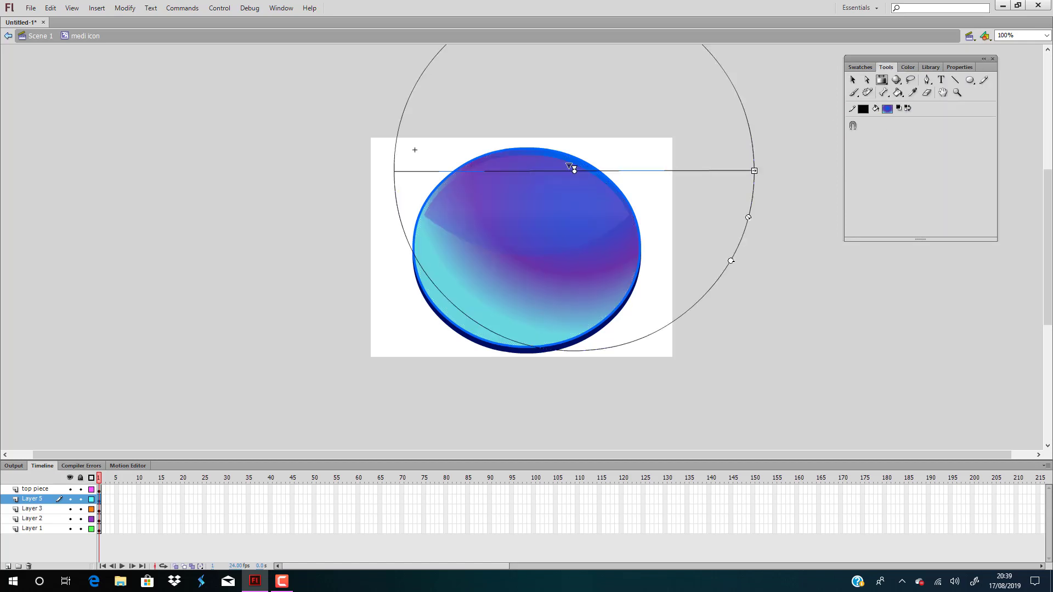
mouse_move(606, 149)
mouse_down()
mouse_move(634, 123)
mouse_move(589, 146)
mouse_up()
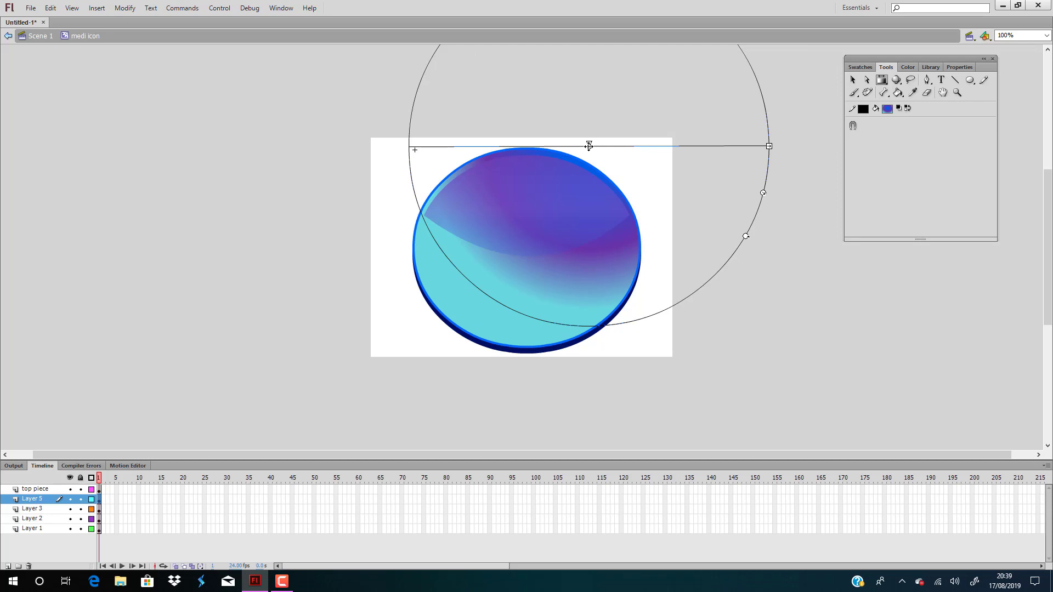
click(793, 309)
click(854, 80)
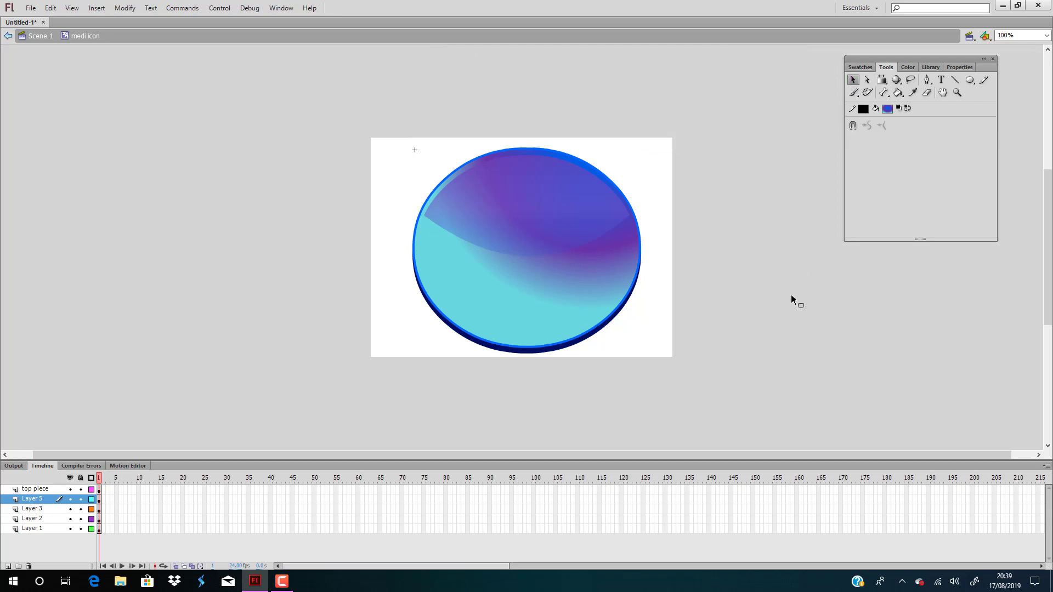
Inset the Layer 5 oval's fill with Expand Fill so it sits further inside the blue rim
click(523, 351)
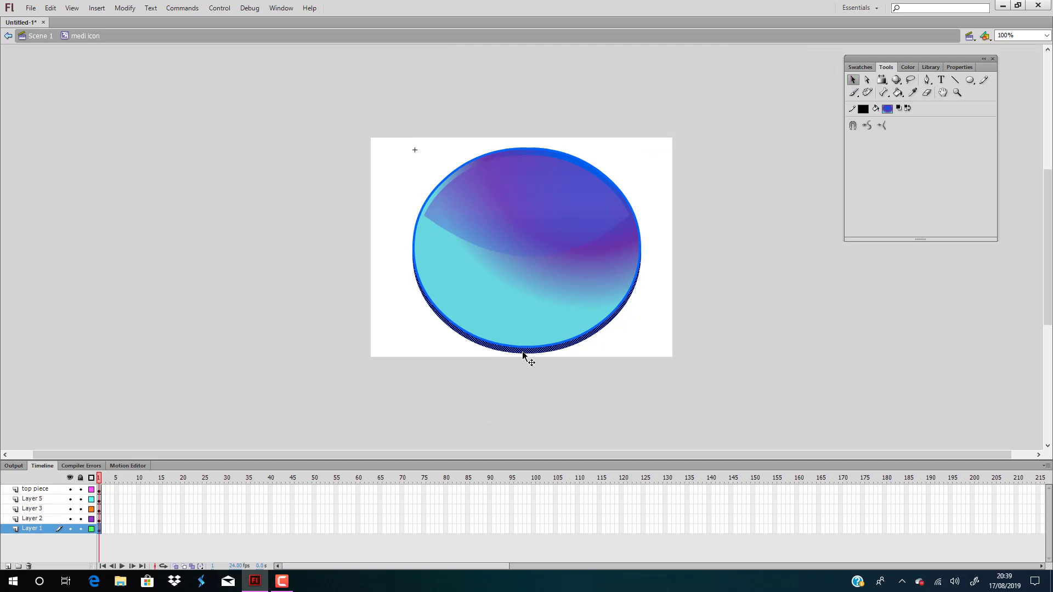
click(536, 321)
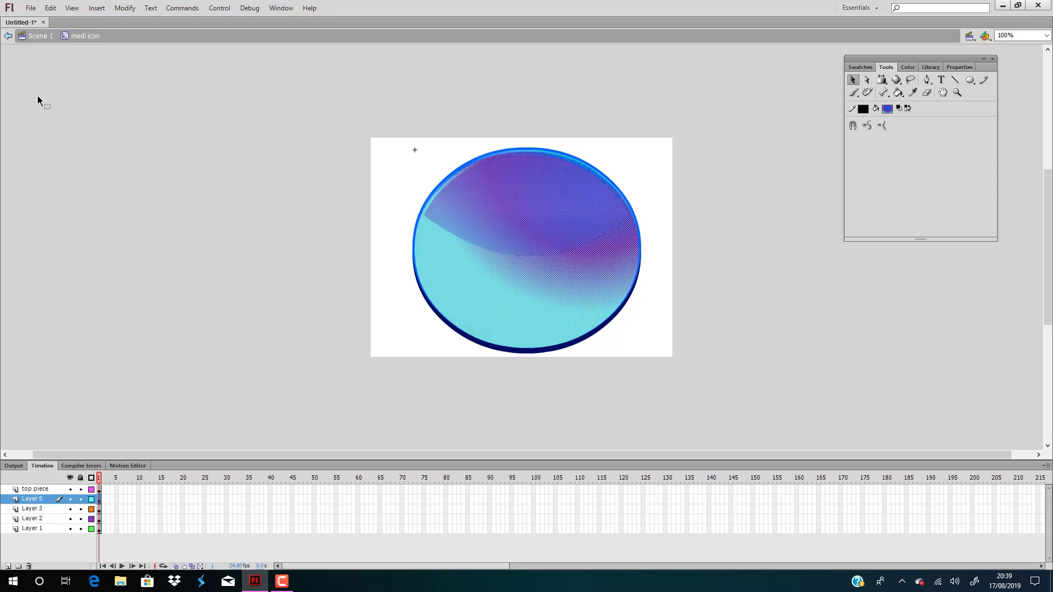
click(121, 9)
mouse_move(160, 103)
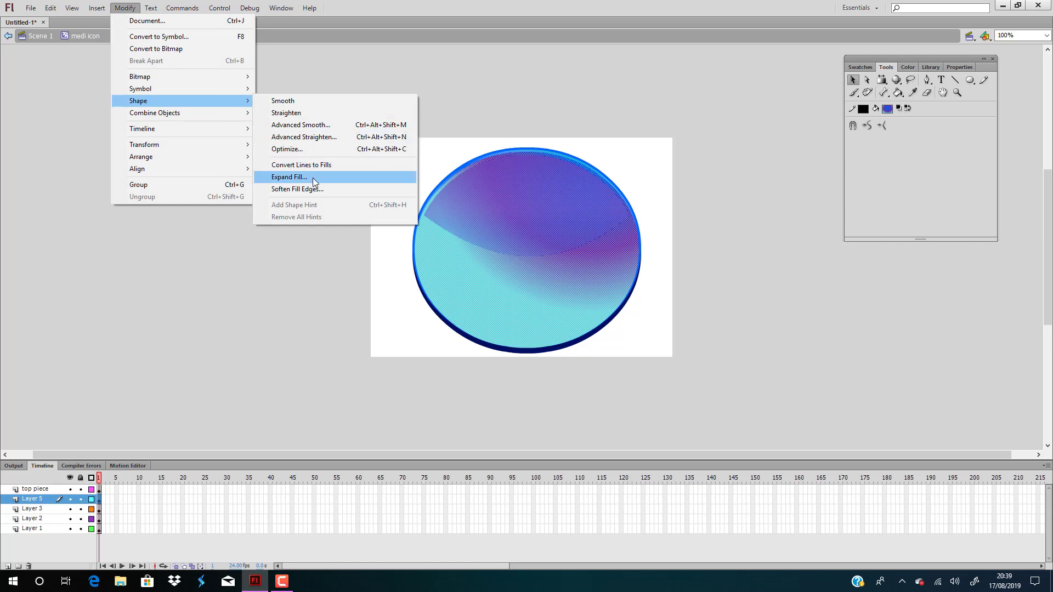
click(289, 177)
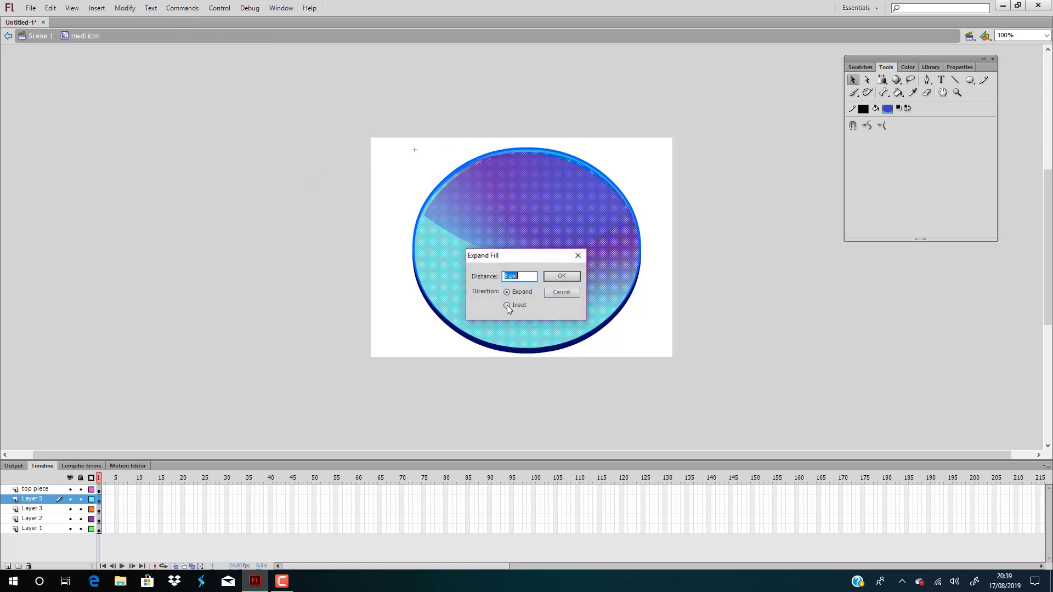
click(562, 276)
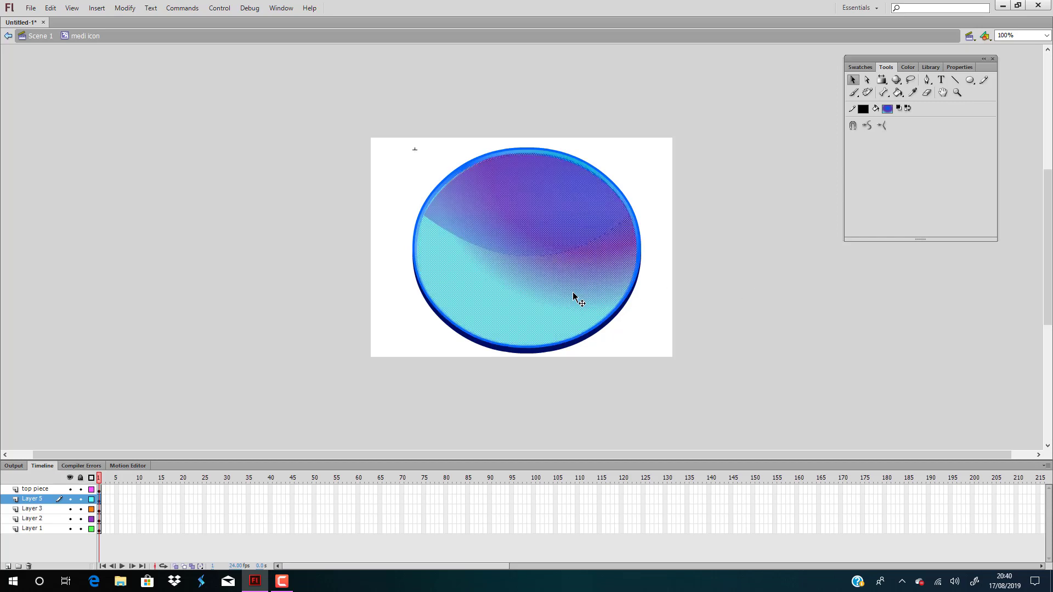
click(776, 312)
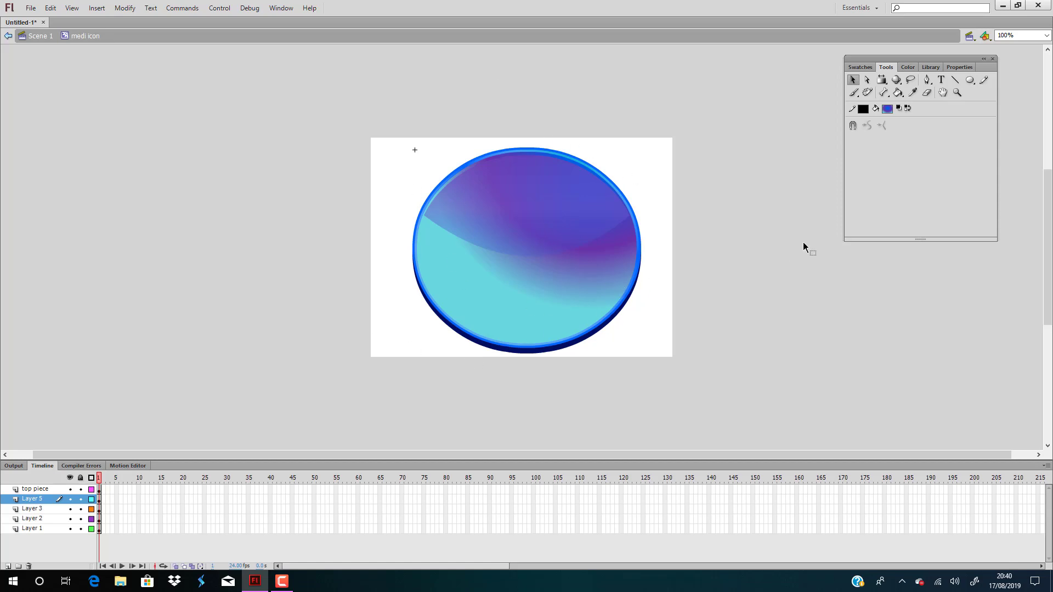
Add a new layer above the top piece layer and draw a rectangle of about 262 by 242 px beside the stage
click(43, 488)
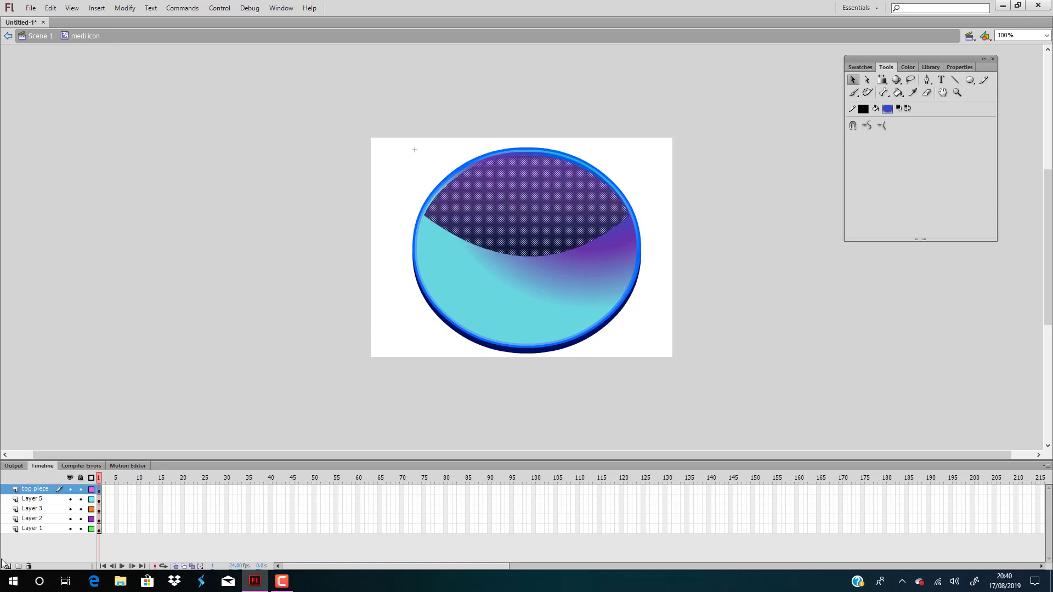
click(8, 566)
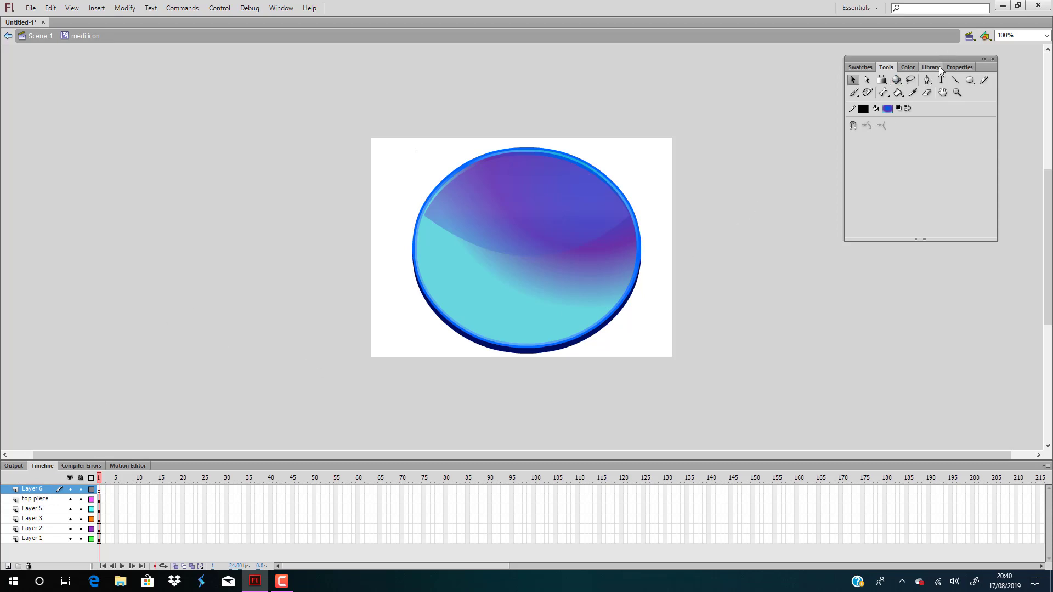
click(971, 80)
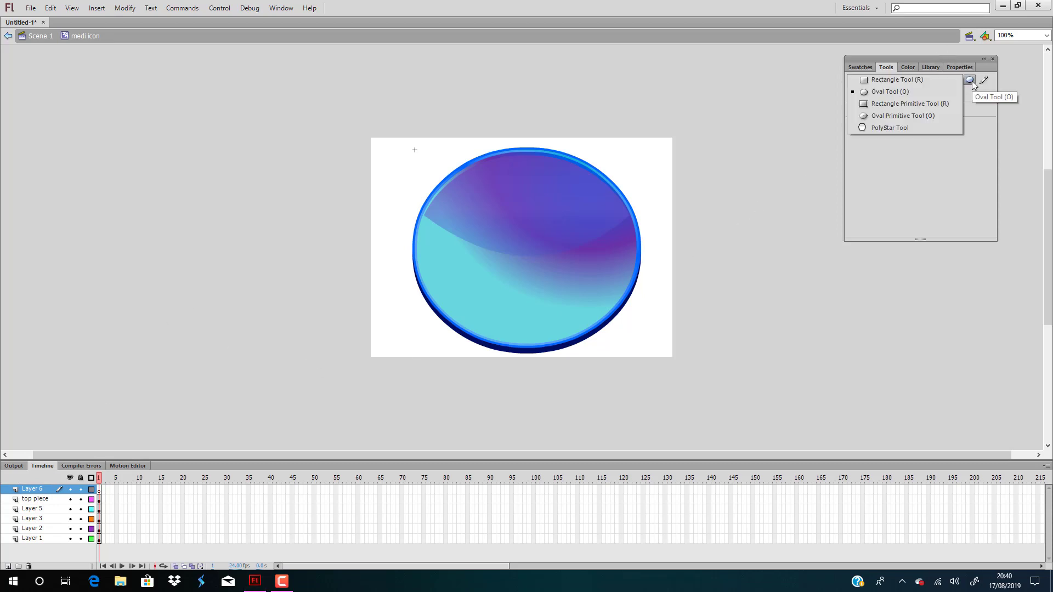
click(897, 80)
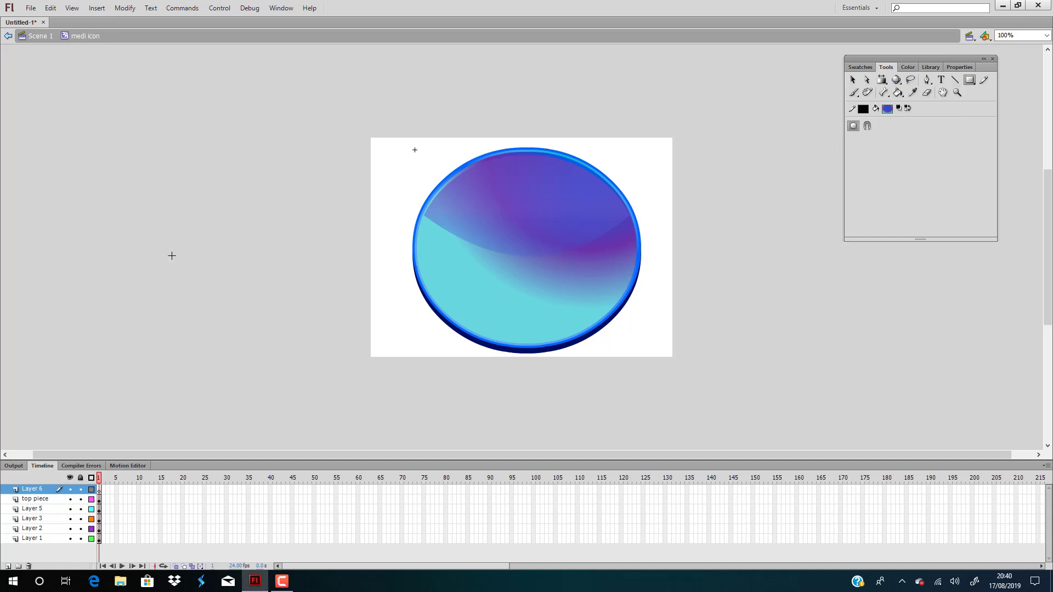
mouse_move(121, 160)
mouse_down()
mouse_move(259, 298)
mouse_move(267, 294)
mouse_up()
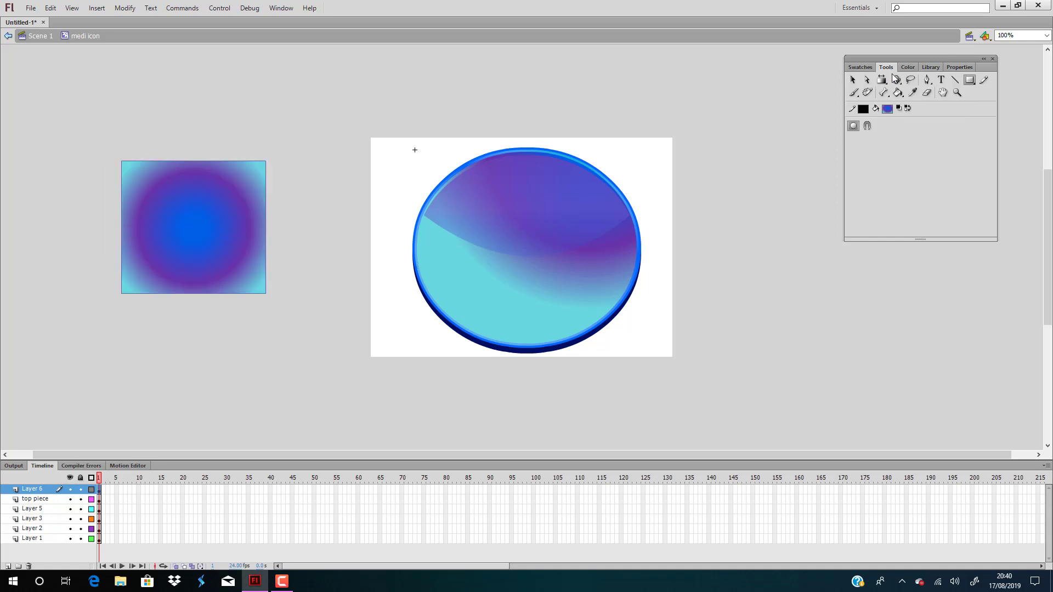
Reshape the rectangle into a right-pointing triangle by bringing both right corners together at mid-height
click(852, 80)
mouse_move(264, 294)
mouse_down()
mouse_move(263, 273)
mouse_move(265, 294)
mouse_up()
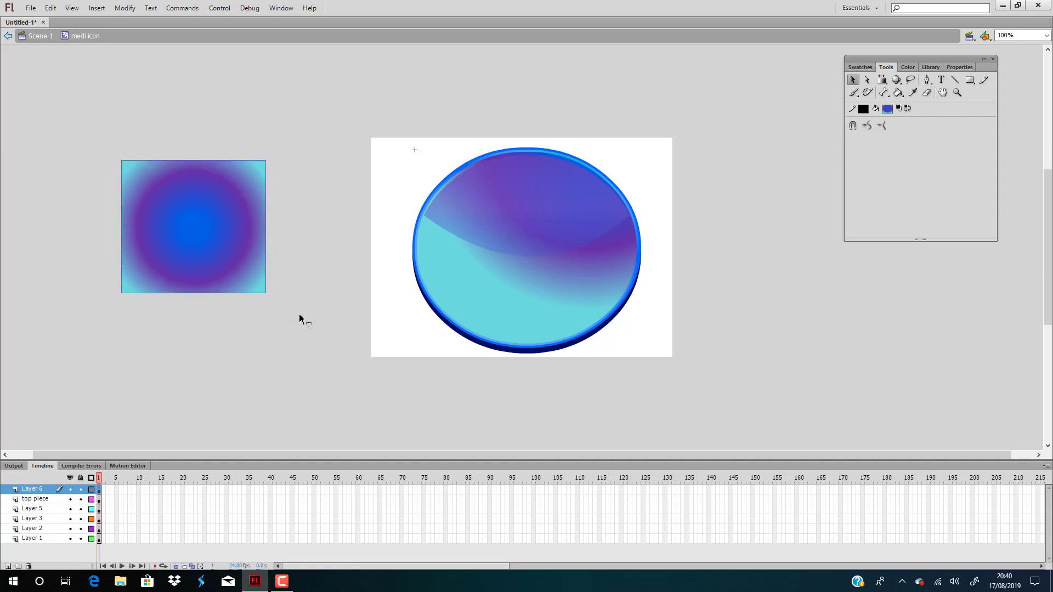
key(ctrl+z)
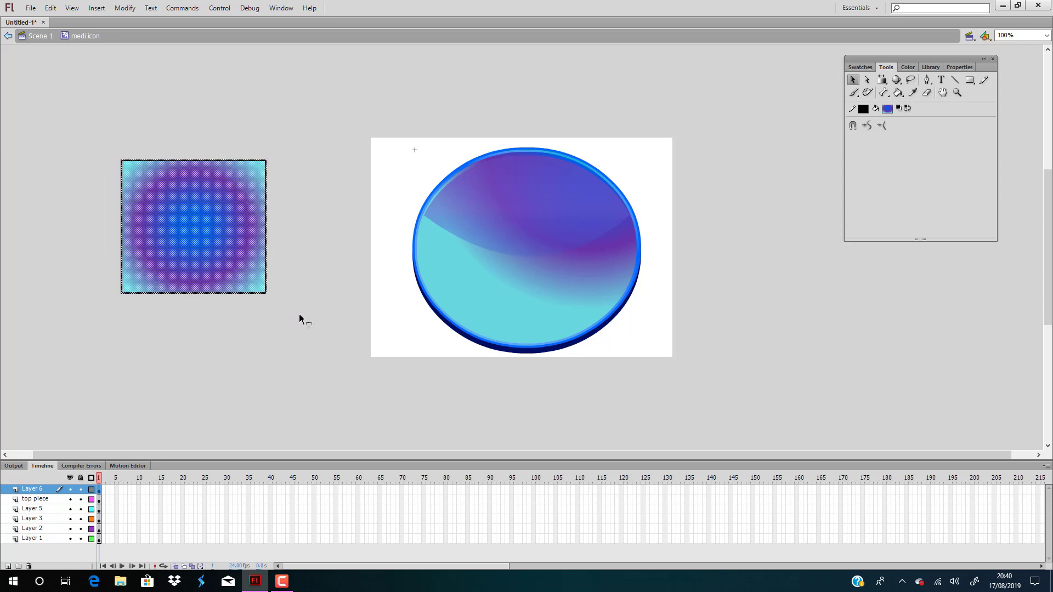
click(269, 324)
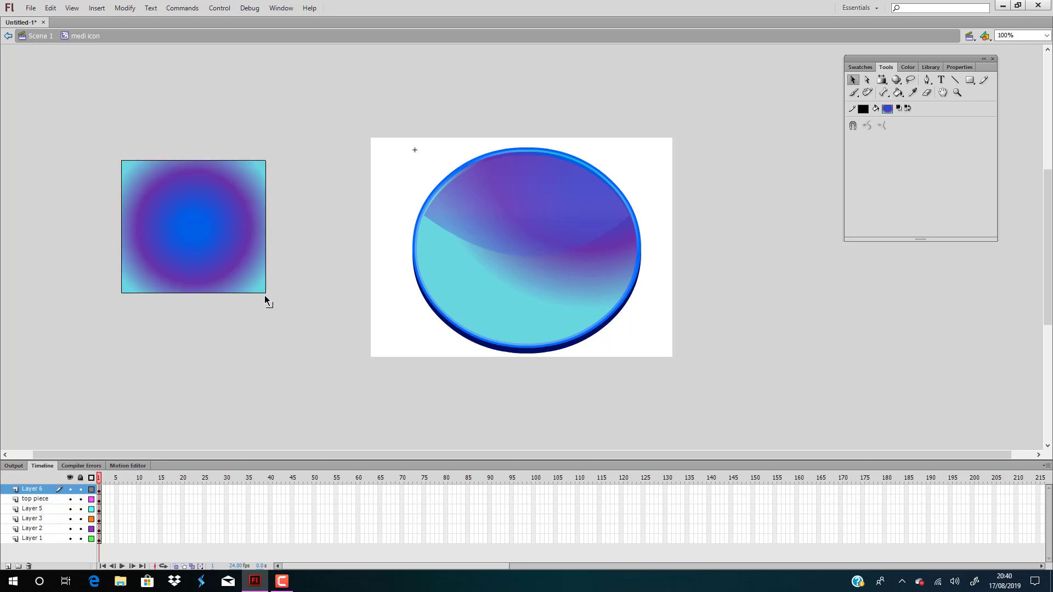
drag(266, 294, 265, 232)
drag(265, 162, 265, 231)
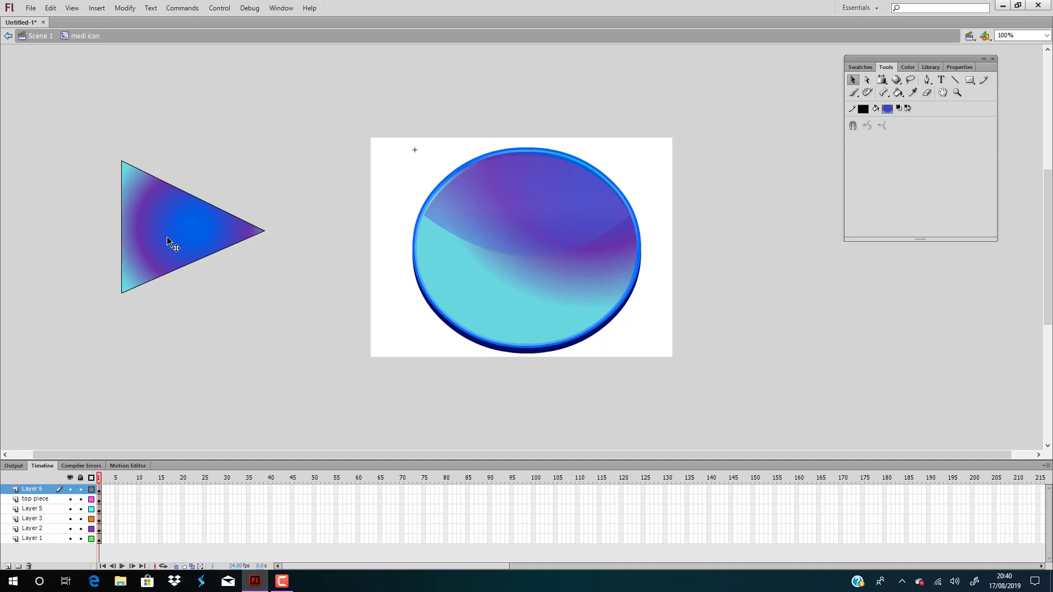
Change the triangle's fill from a radial to a linear gradient
click(176, 242)
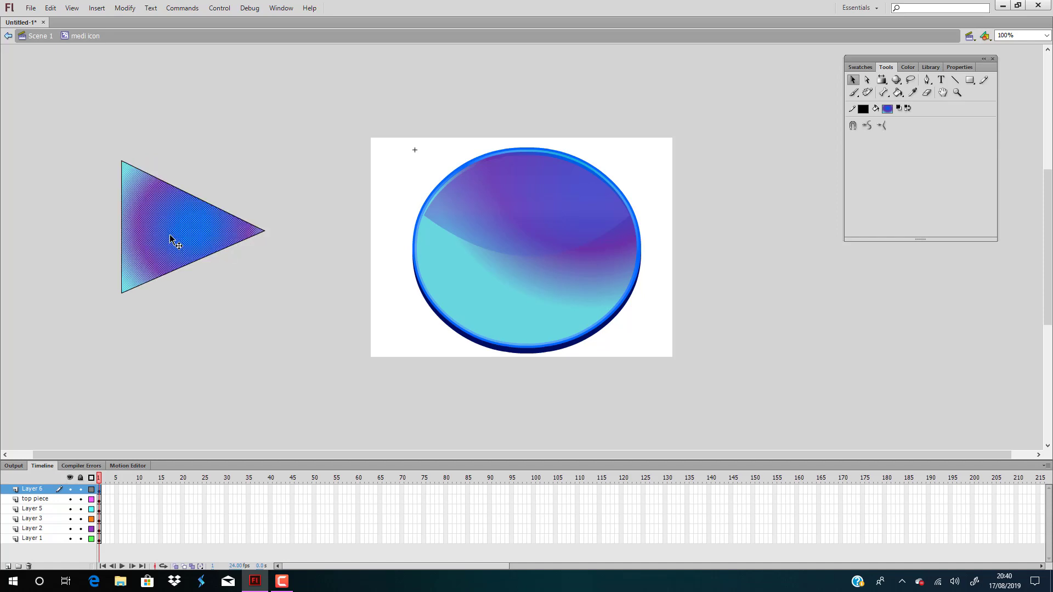
click(956, 68)
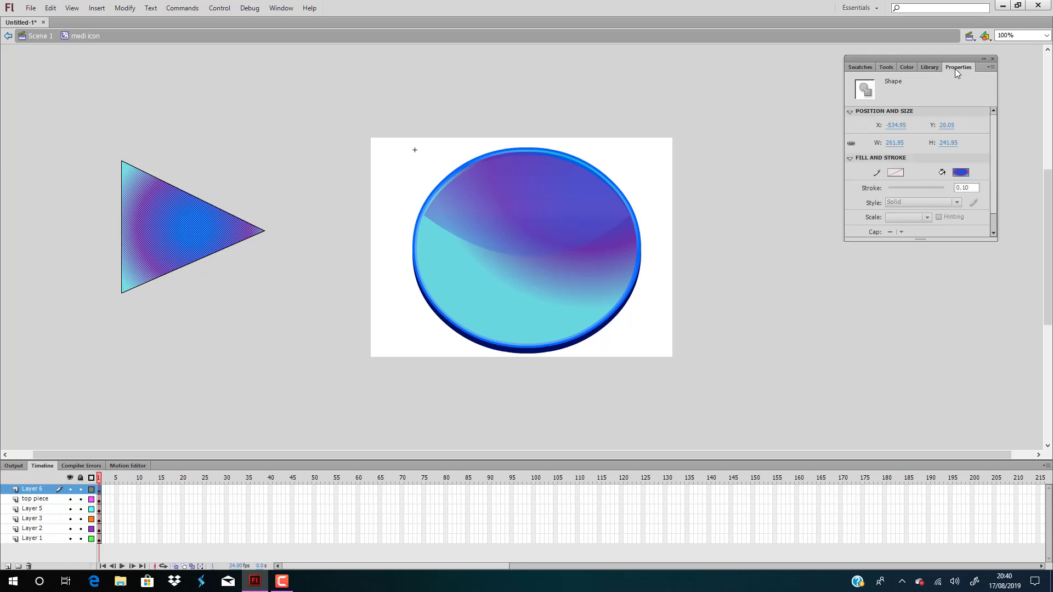
click(906, 67)
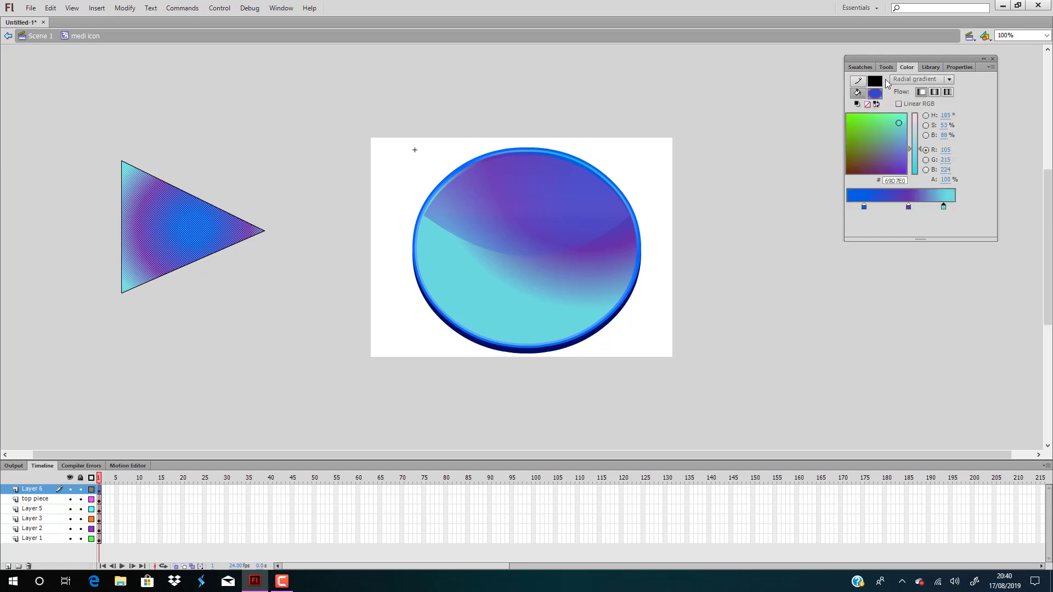
click(954, 79)
click(919, 113)
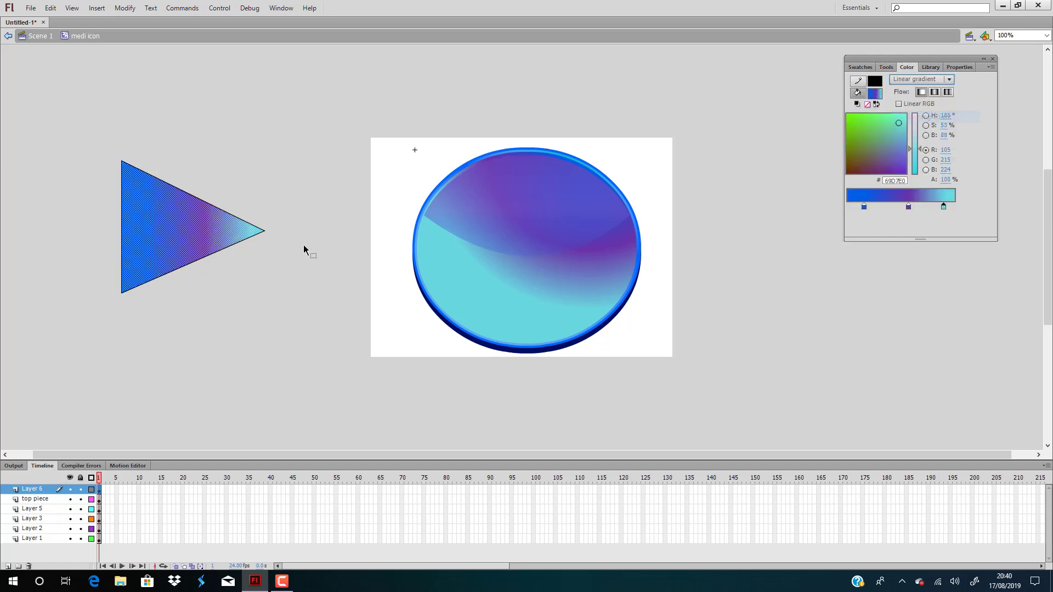
Convert the triangle and its outline to a movie clip symbol named "play icon" and move it onto the oval
click(176, 234)
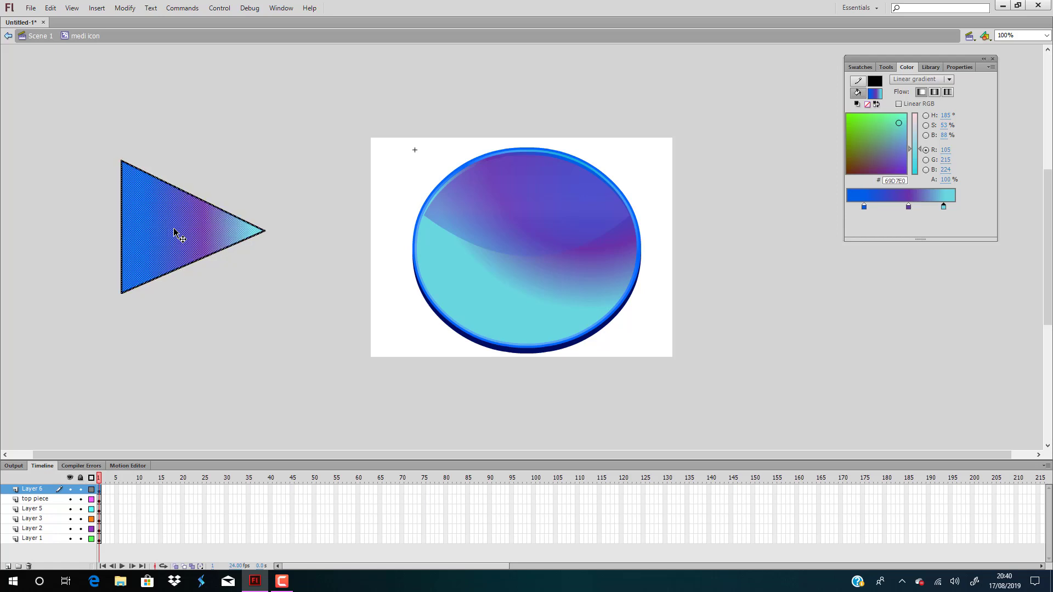
key(F8)
text(play icon)
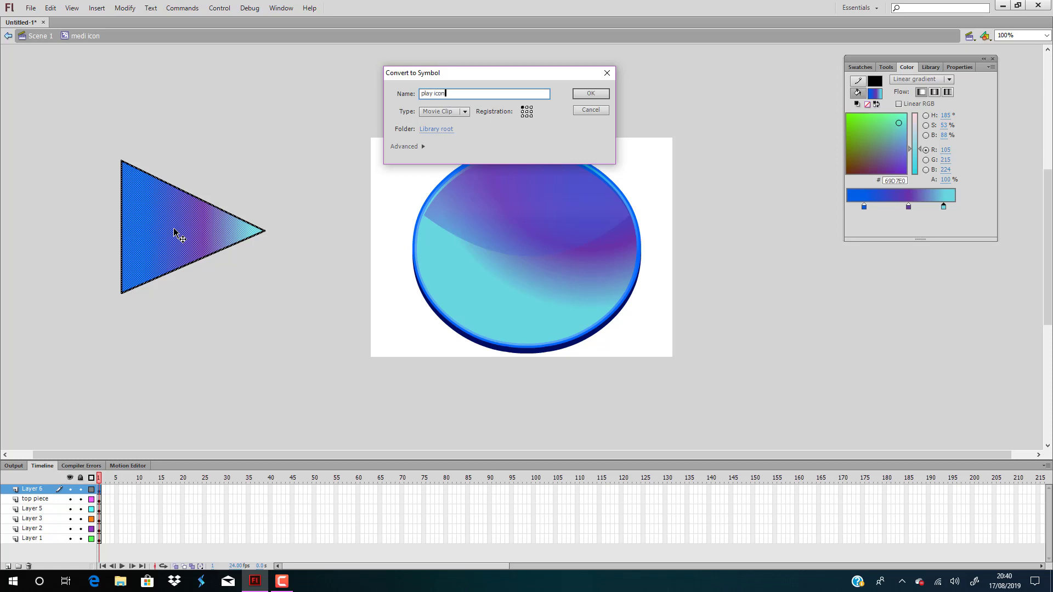
key(Return)
drag(175, 233, 531, 250)
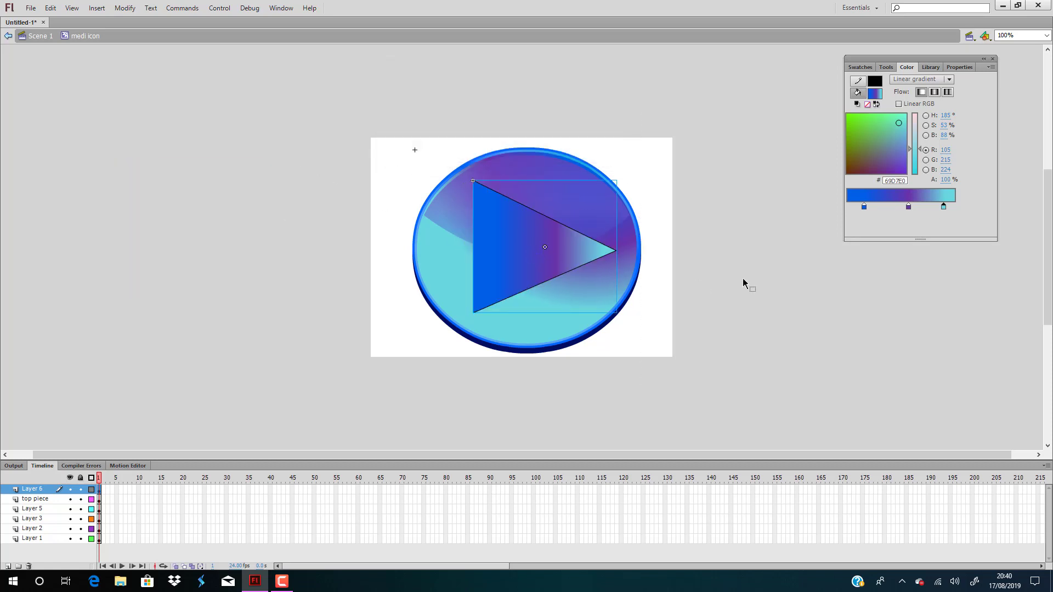
Scale the play icon down about its centre to a little over half its size and nudge it left on the oval
click(503, 248)
key(q)
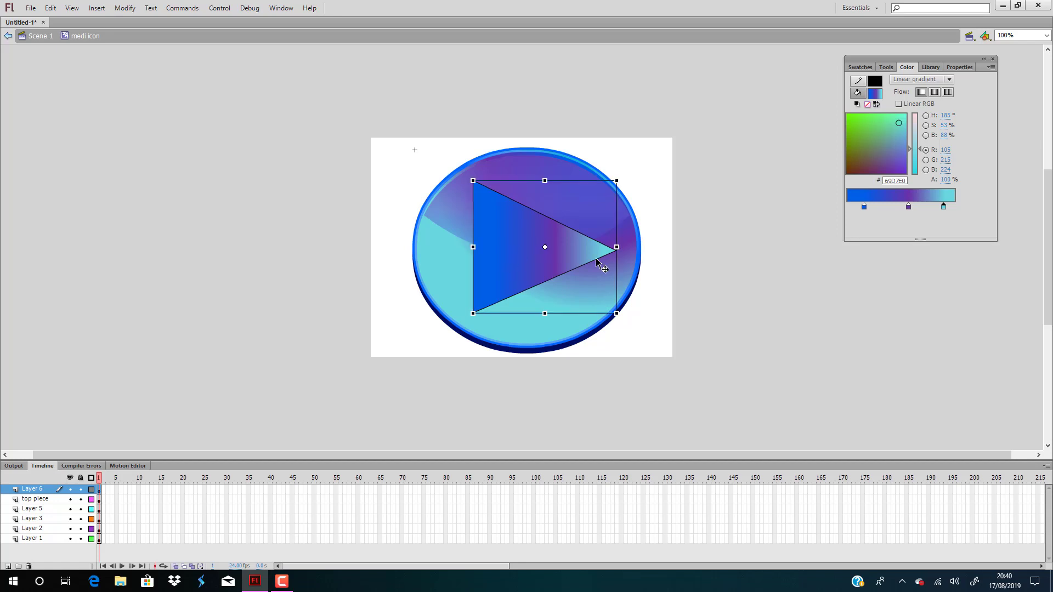
drag(615, 312, 597, 285)
click(653, 282)
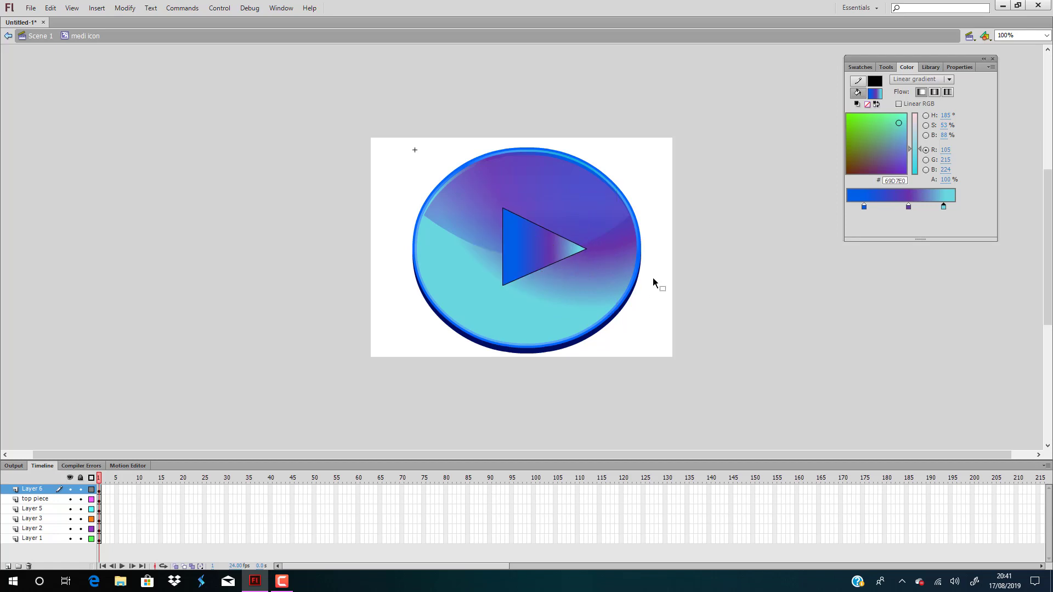
drag(537, 248, 532, 248)
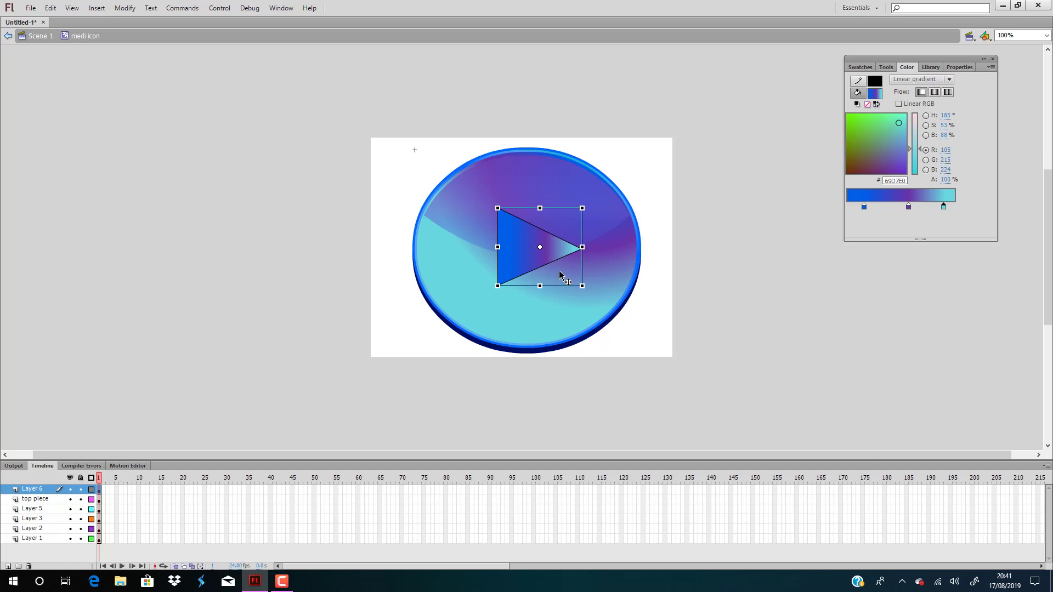
Enlarge the play icon very slightly with Free Transform and leave the medi icon clip for Scene 1
click(885, 67)
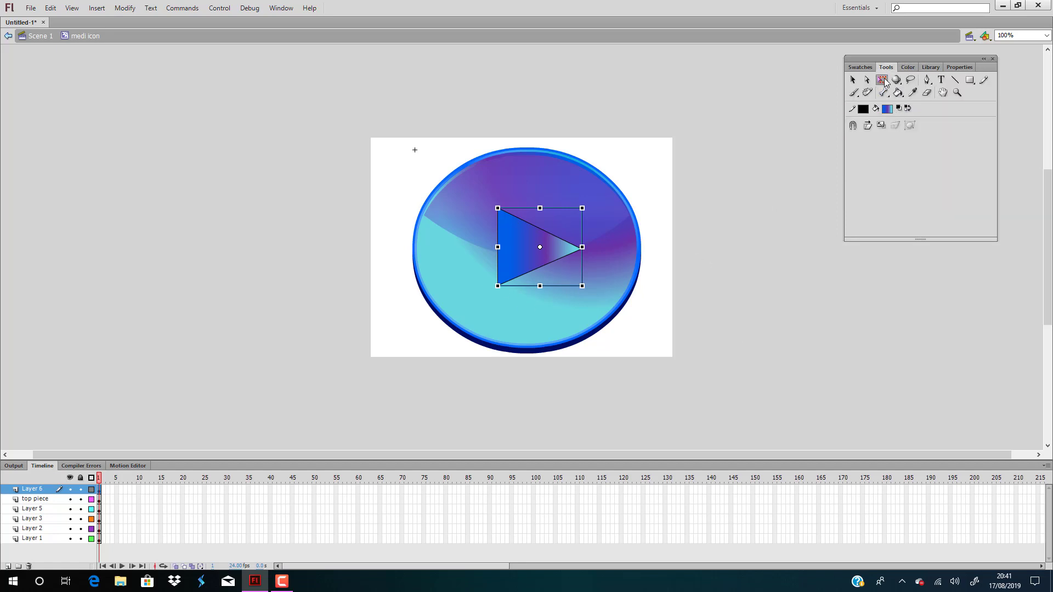
click(882, 80)
click(752, 195)
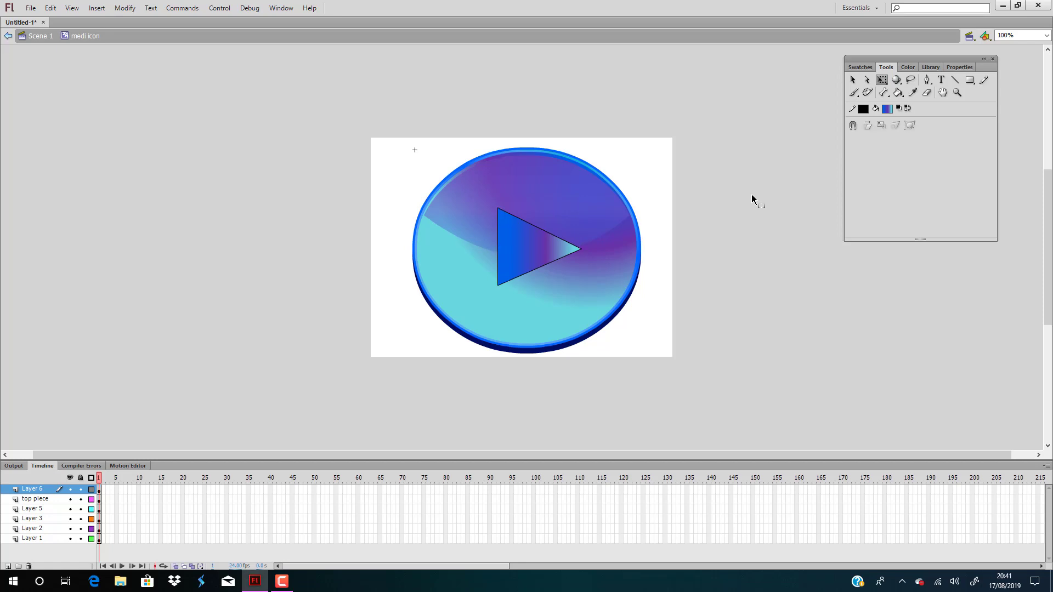
click(528, 244)
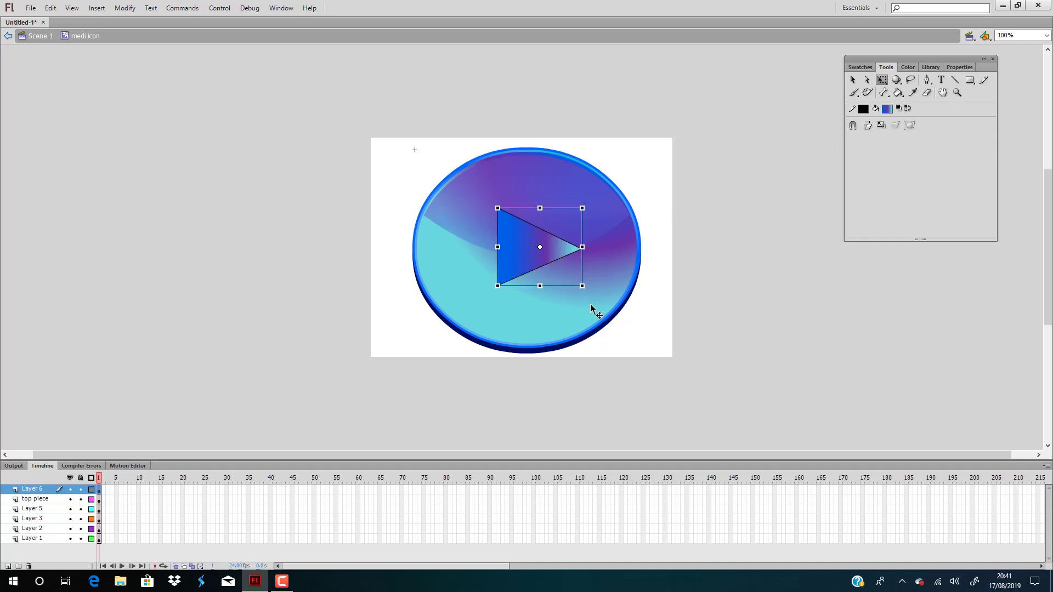
mouse_move(582, 286)
mouse_down()
mouse_move(642, 362)
mouse_move(574, 311)
mouse_move(583, 286)
mouse_up()
click(769, 282)
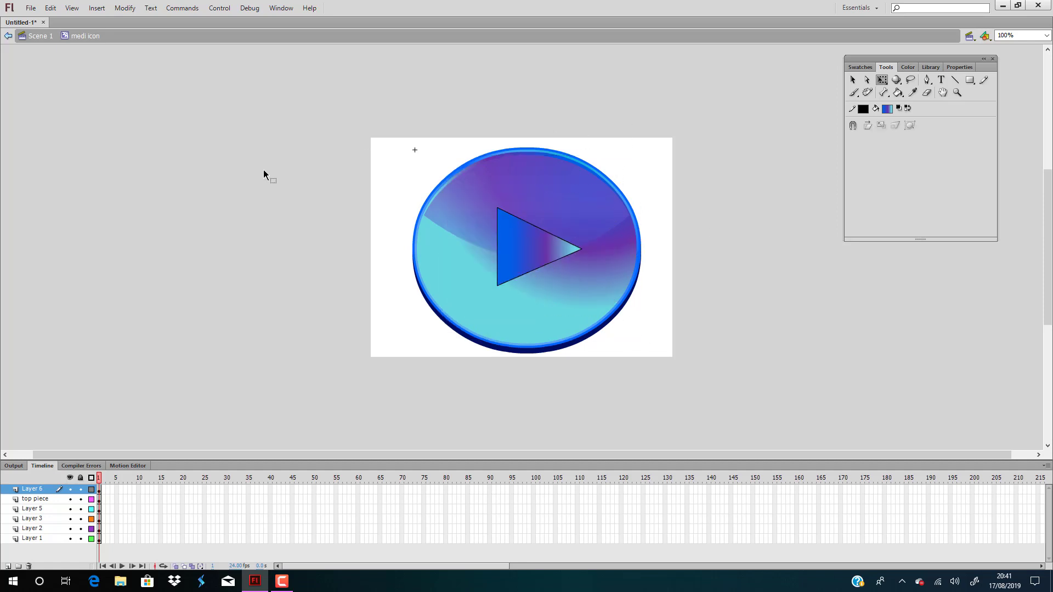
double_click(298, 153)
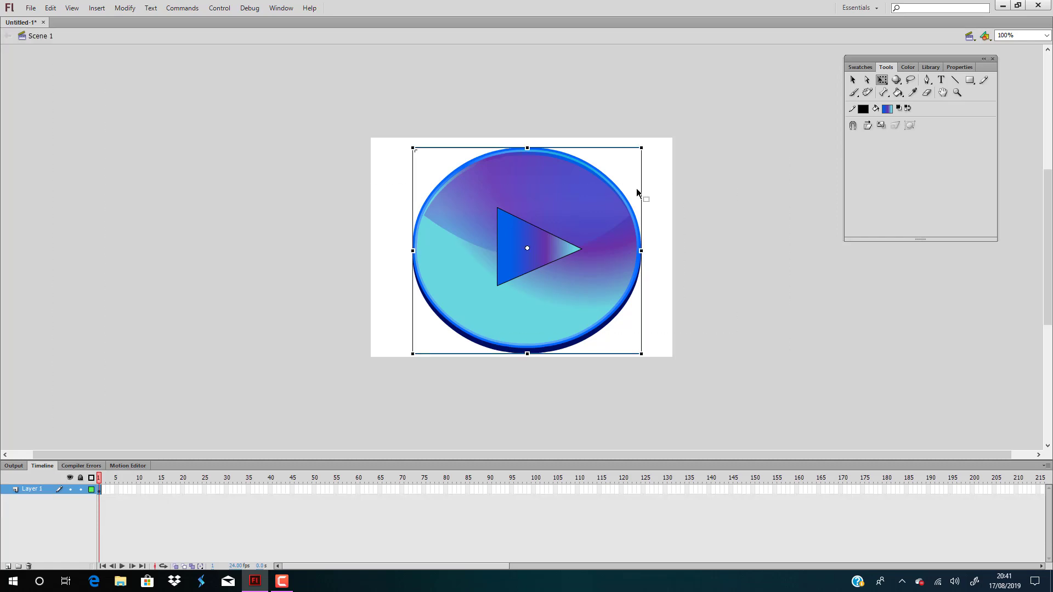
Nudge the medi icon clip slightly up and left on the stage and scale it down about its centre to roughly two thirds of its size
drag(598, 223, 576, 211)
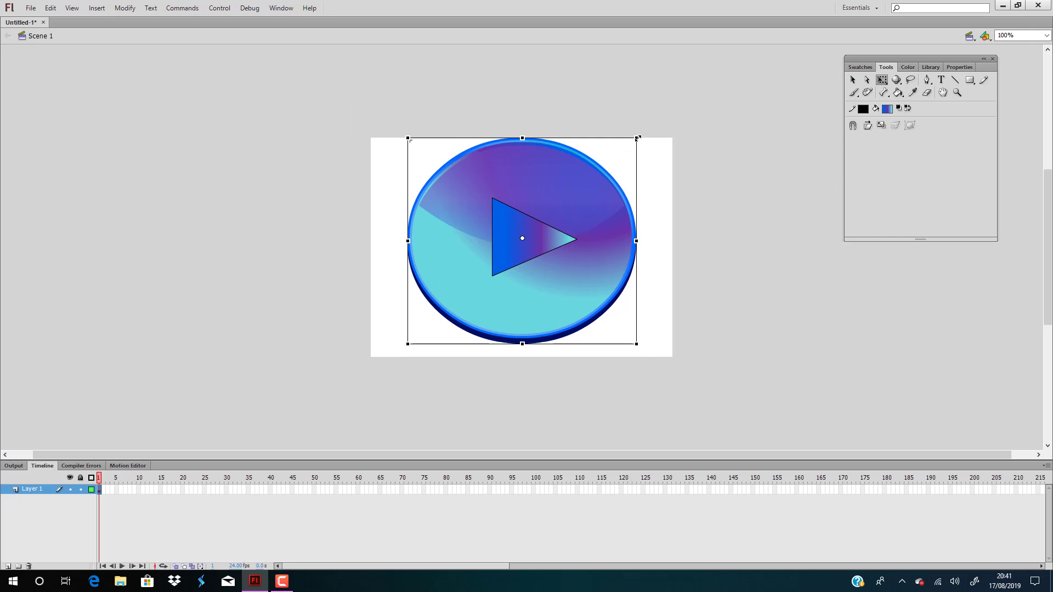
drag(638, 139, 596, 173)
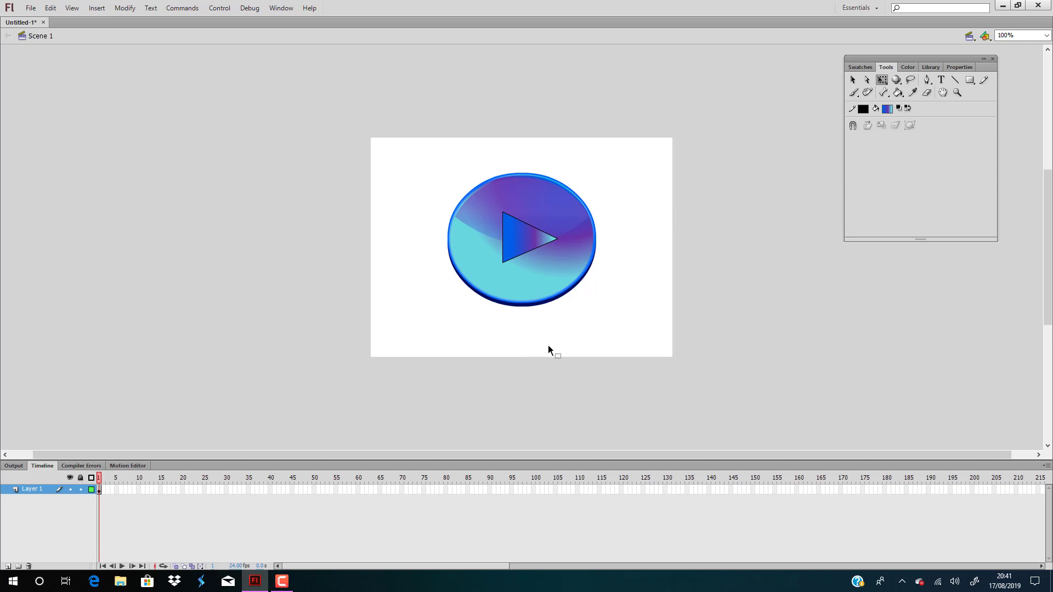
Save the document as "tutorial showing icon" in the web site interactive folder as a Flash CS6 Document
click(31, 9)
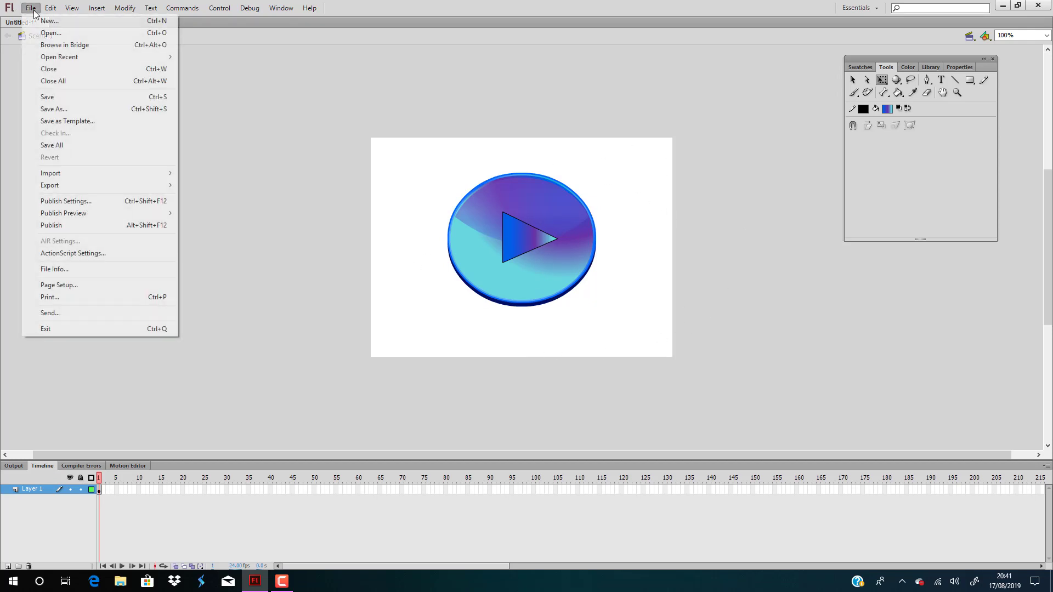
click(48, 109)
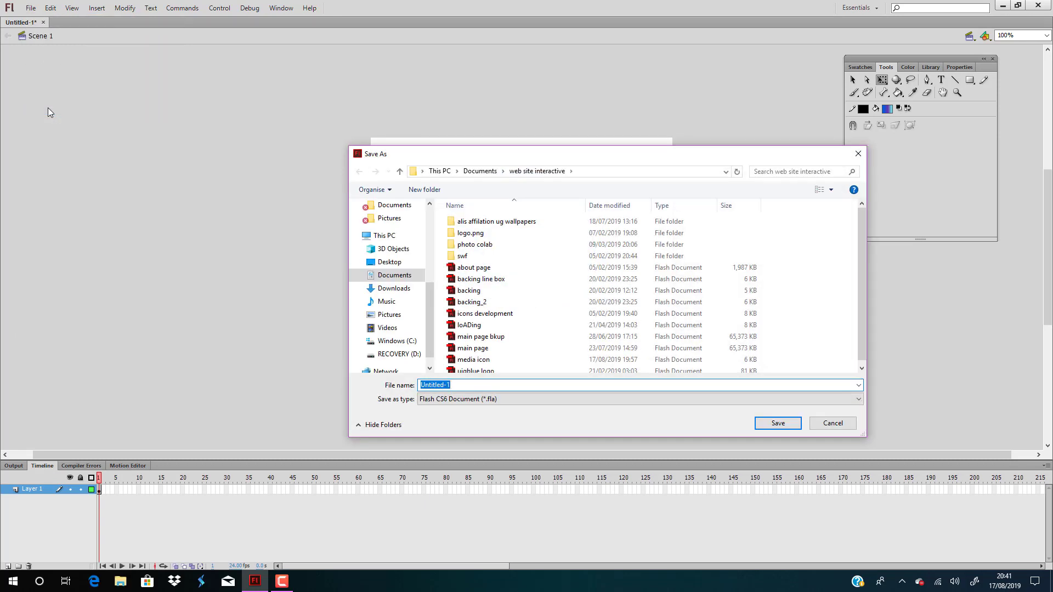
key(BackSpace)
text(tutorial )
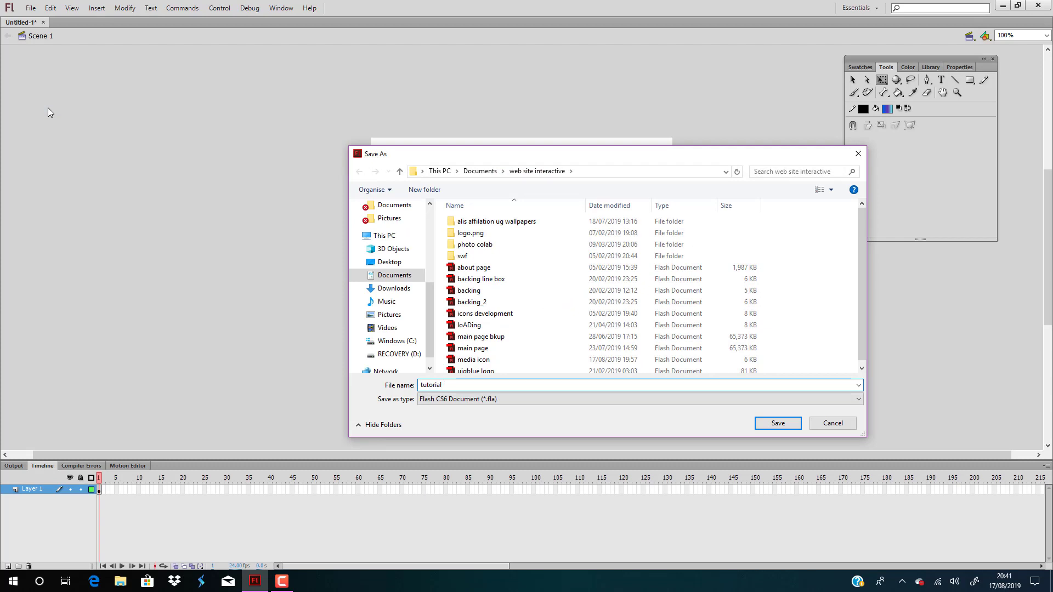
text(showing icon)
key(Return)
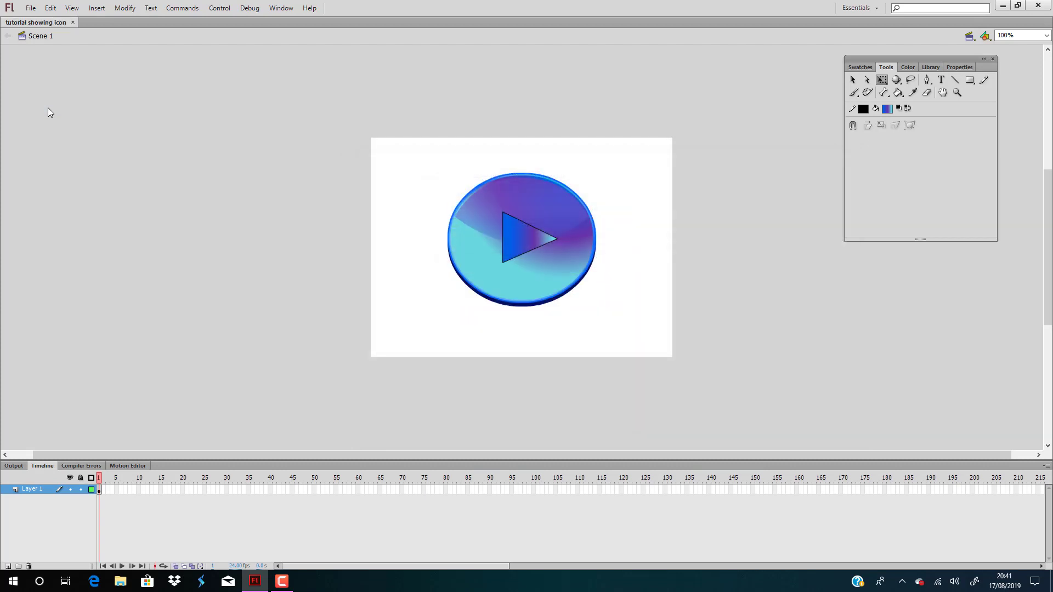
Close the saved document and open the recent file "media icon"
key(ctrl+w)
click(31, 9)
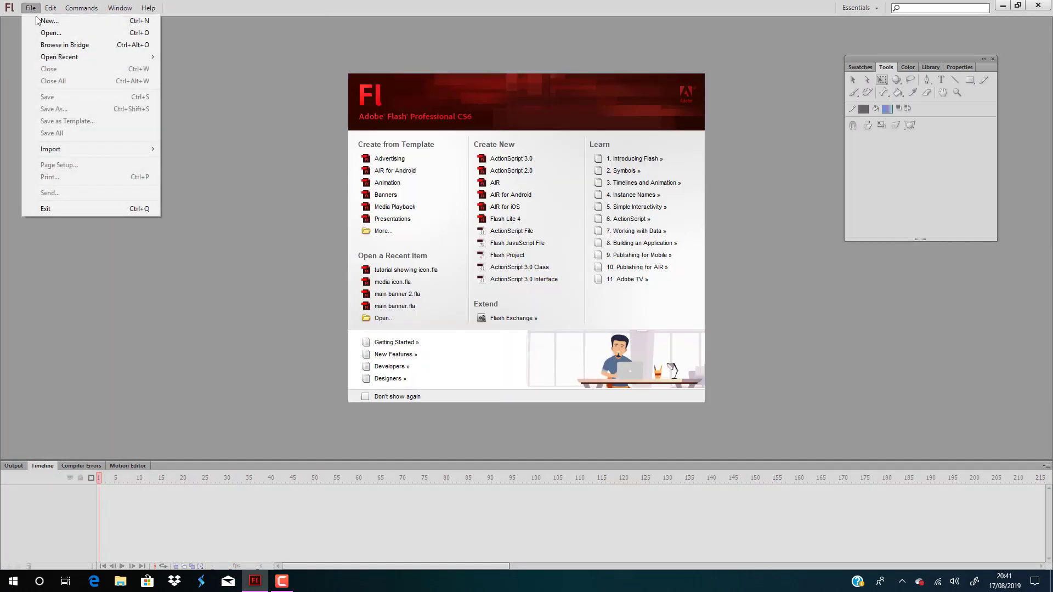
mouse_move(91, 58)
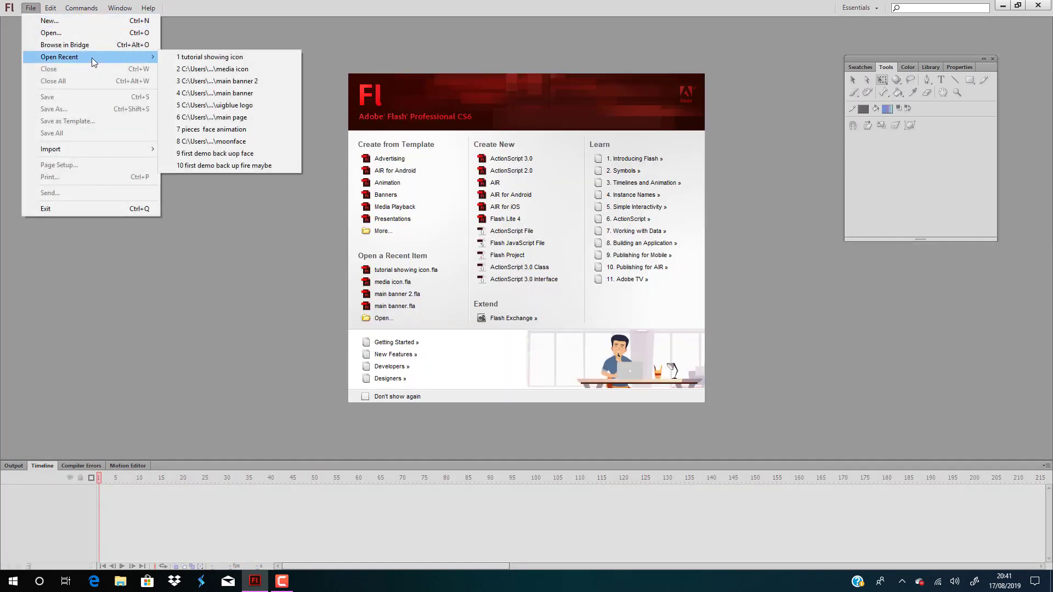
click(243, 70)
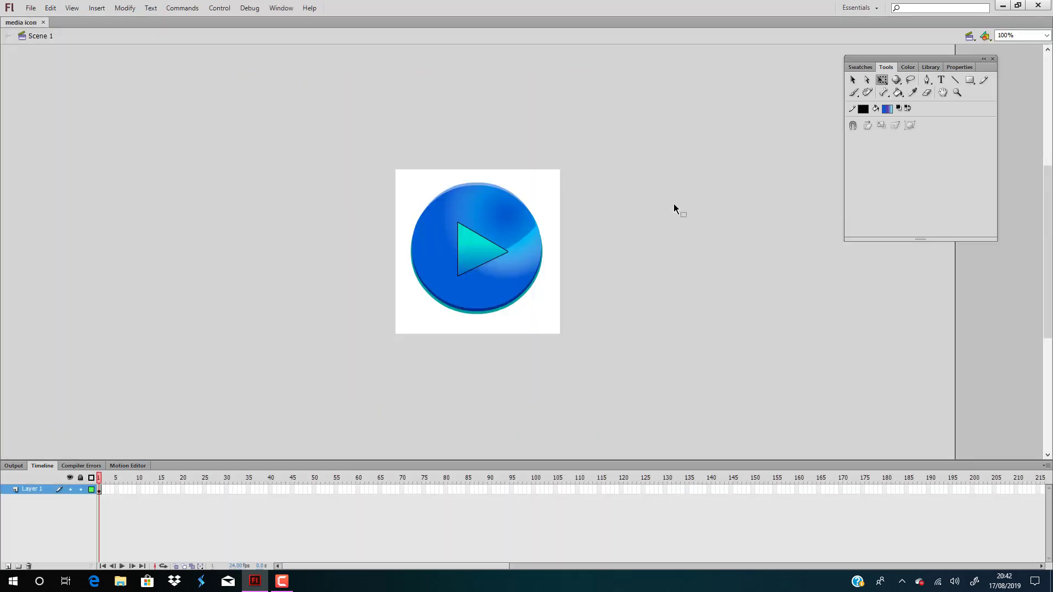